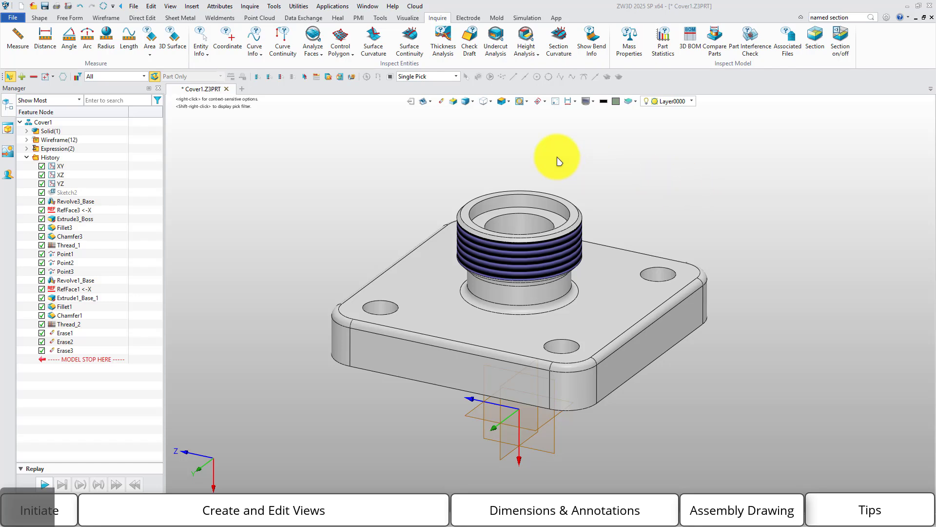
left_click(423, 102)
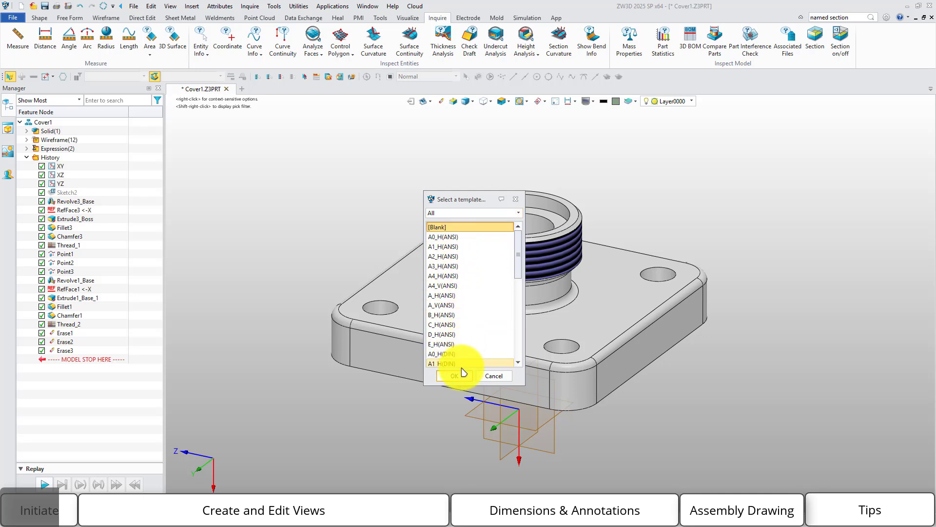
left_click(493, 376)
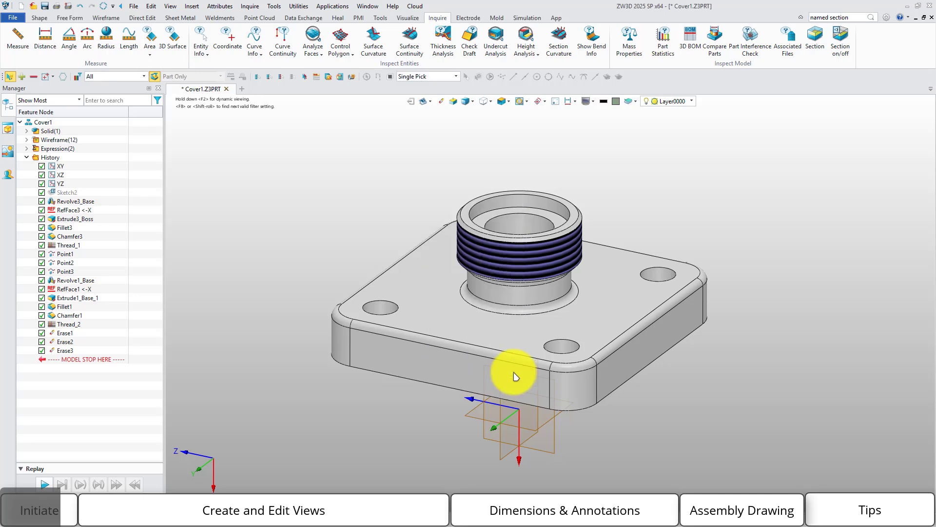
right_click(750, 236)
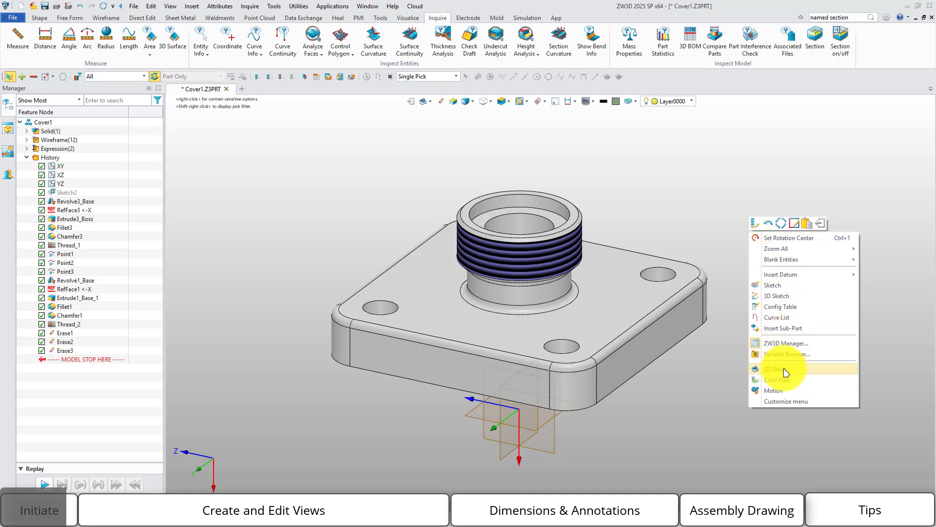
left_click(885, 343)
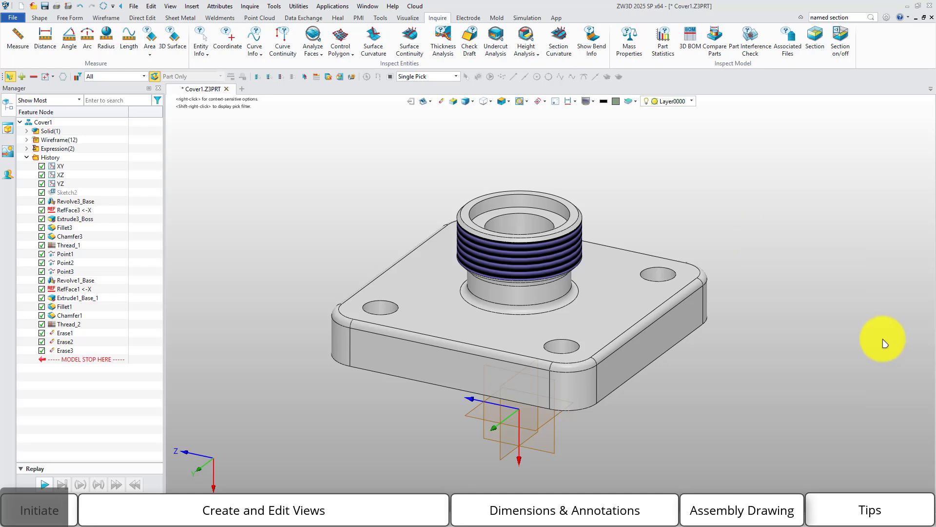
Step: Create a new standard drawing sheet from the blank template with the name Drawing001
left_click(27, 10)
left_click(368, 231)
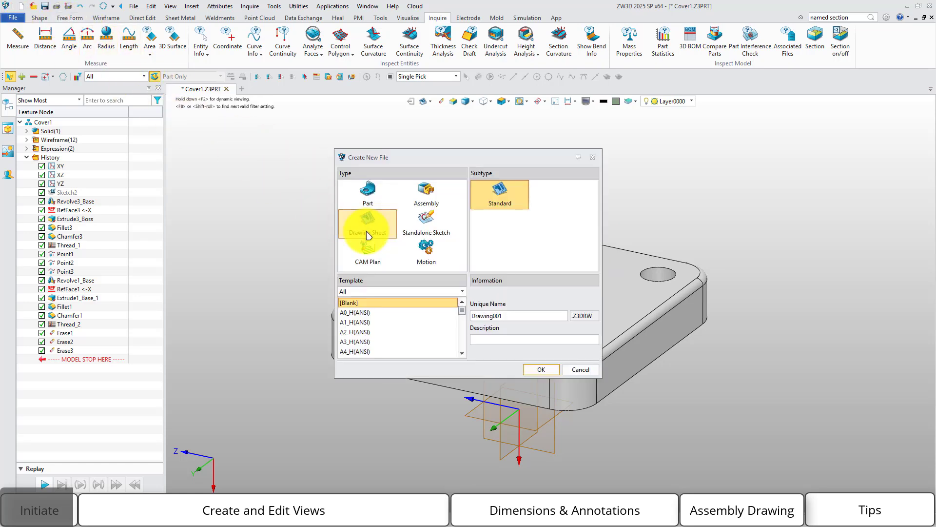
left_click(541, 371)
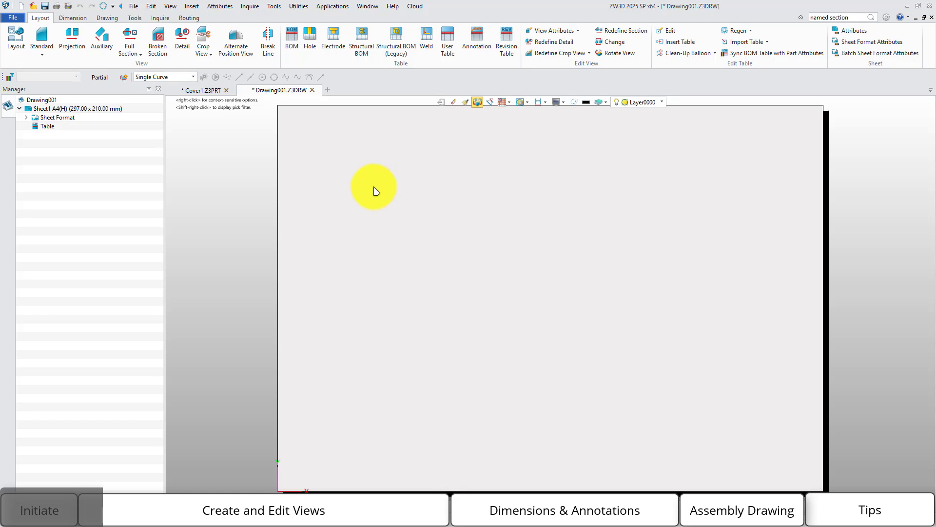
Step: Try an automatic third-angle layout of Cover1.Z3PRT with BOTTOM, LEFT and FRONT views, and undo it
left_click(21, 40)
left_click(67, 162)
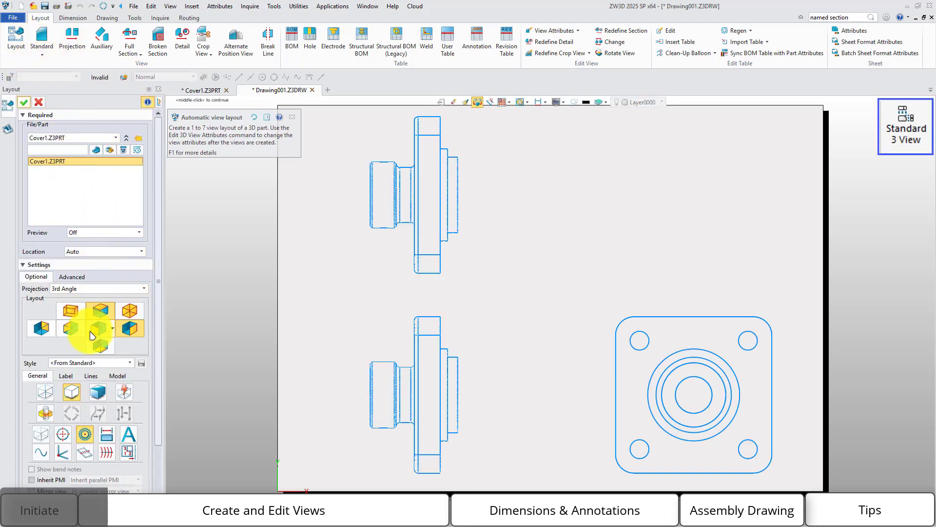
left_click(112, 327)
left_click(116, 348)
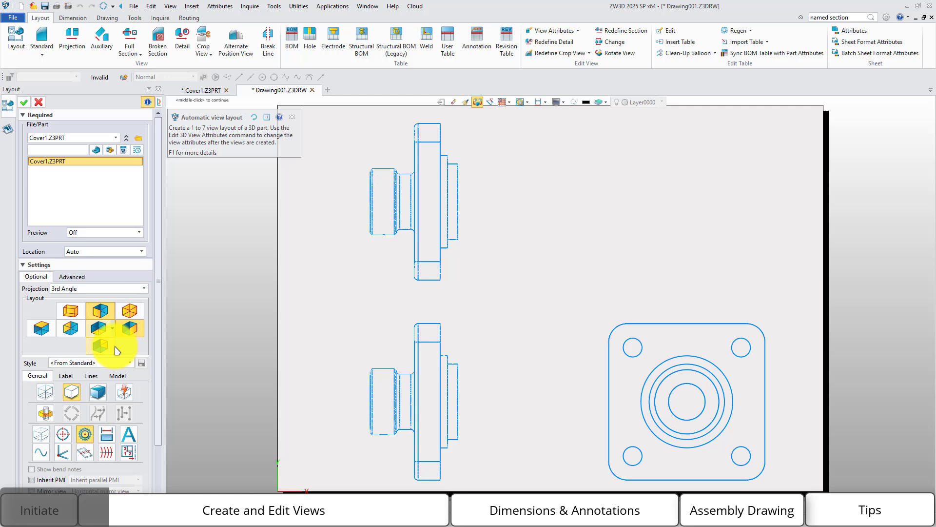
left_click(70, 335)
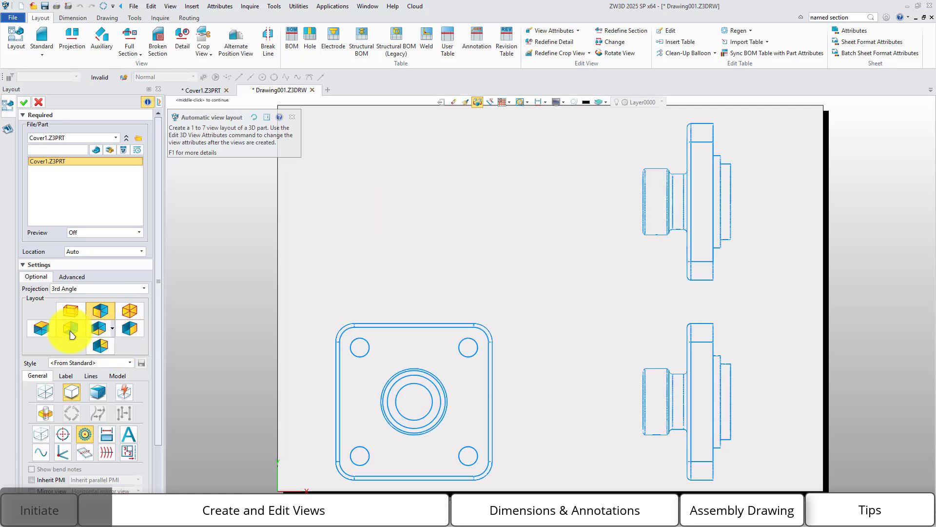
scroll(162, 390, "down", 1)
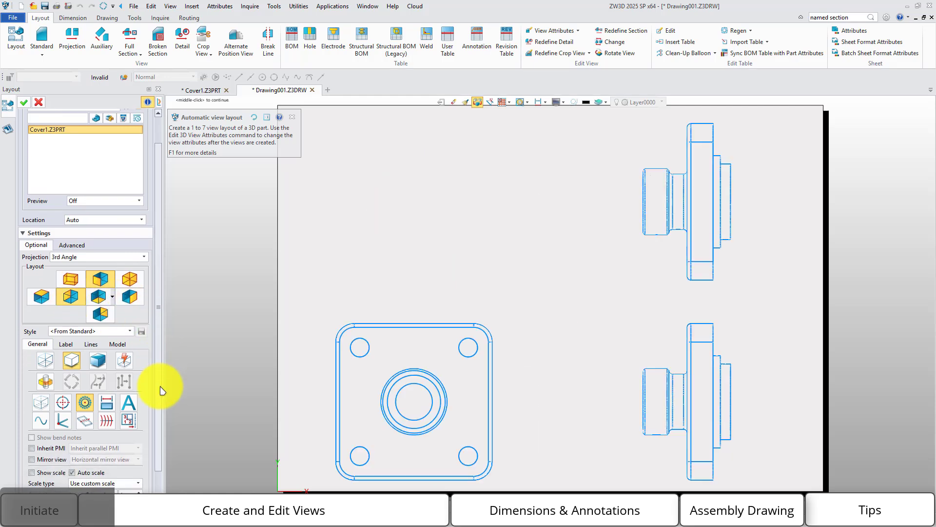
scroll(162, 390, "down", 1)
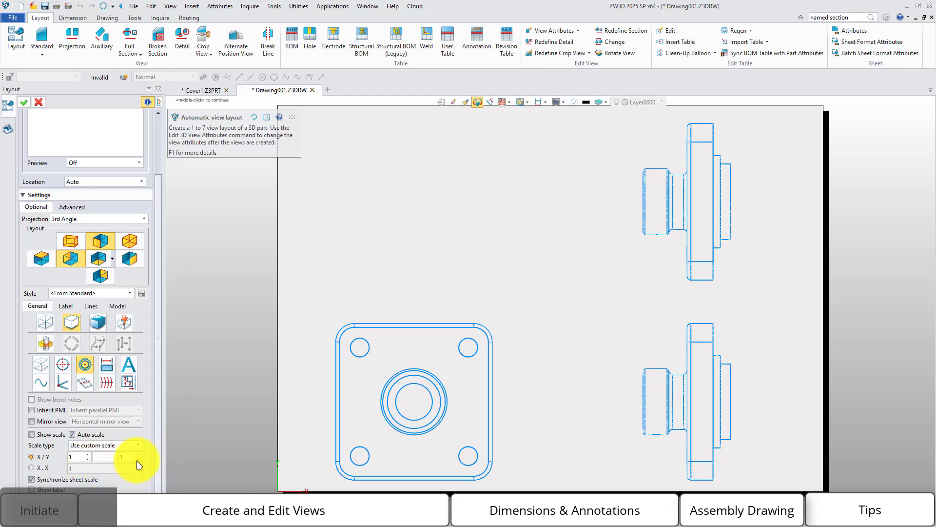
left_click(98, 328)
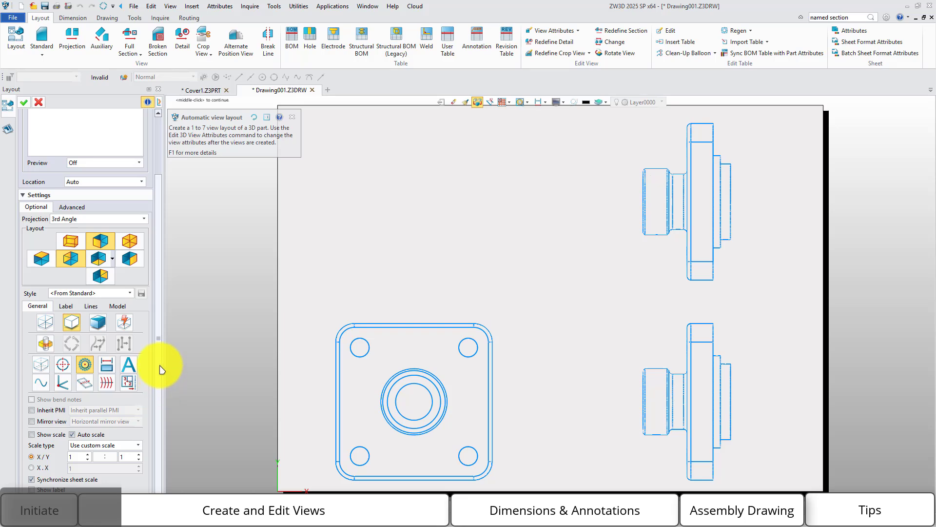
middle_click(188, 345)
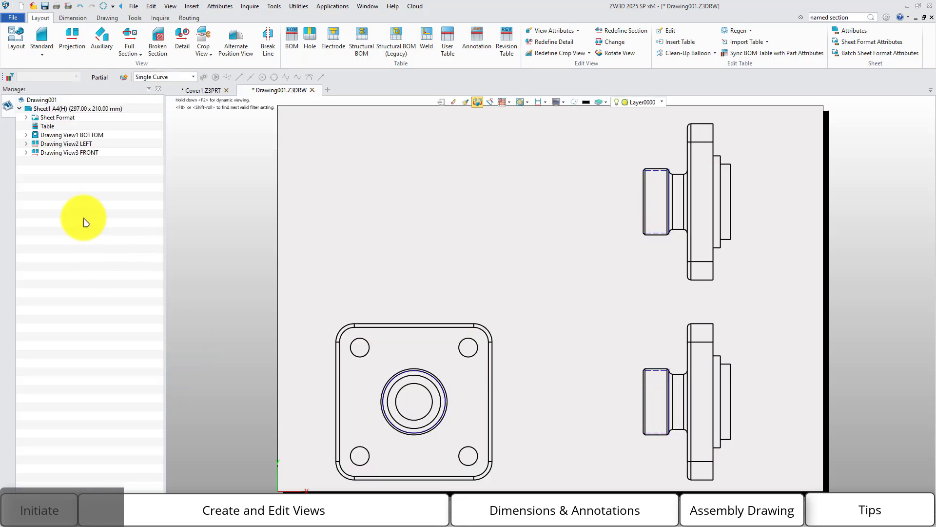
key("ctrl+z")
Step: Insert a standard LEFT view of Cover1.Z3PRT in the sheet's upper-left area and project a side view to its right
left_click(42, 39)
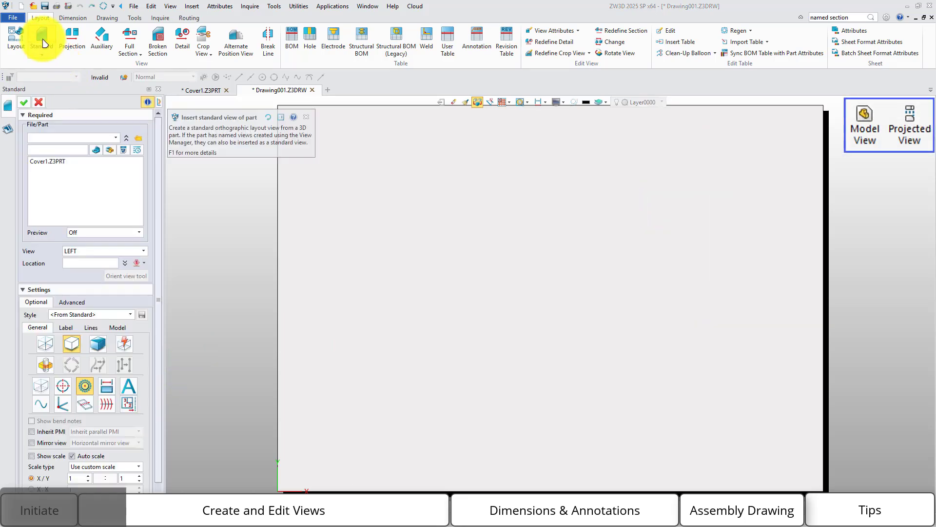
left_click(69, 162)
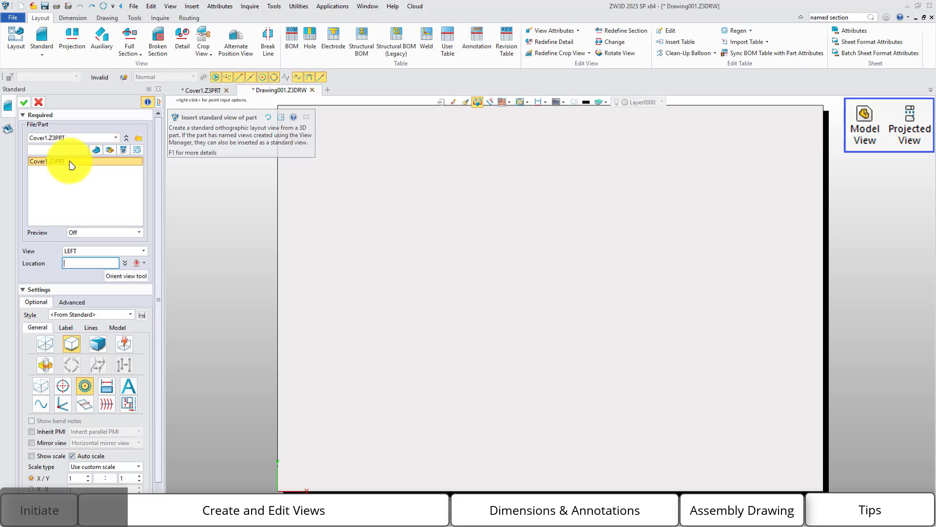
left_click(96, 251)
left_click(79, 271)
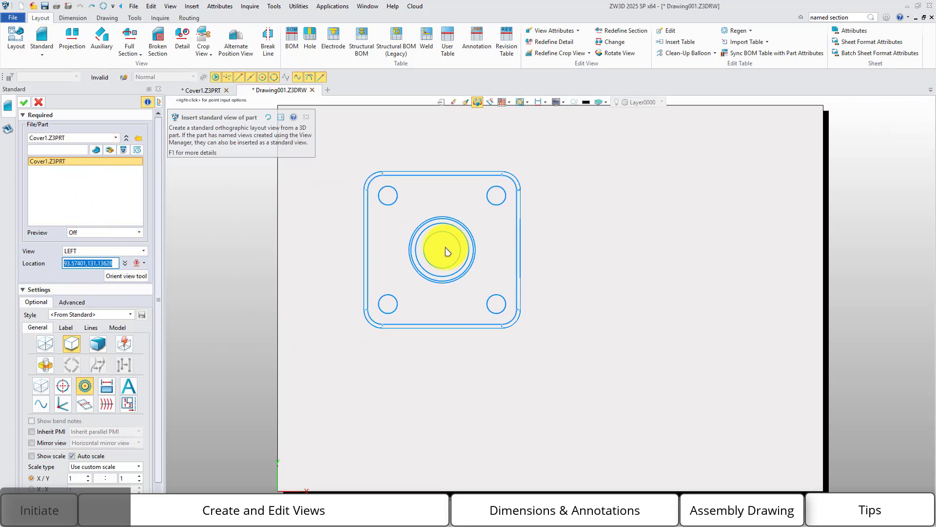
left_click(439, 248)
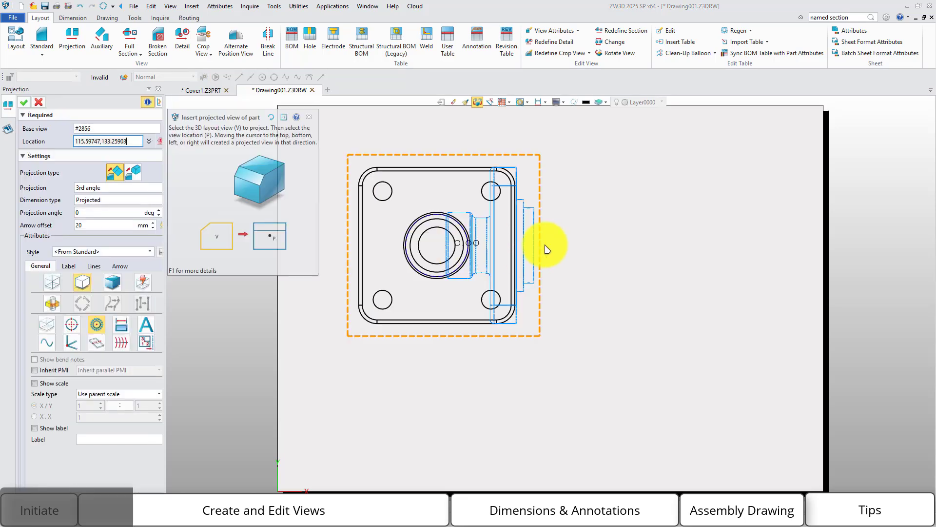
left_click(681, 242)
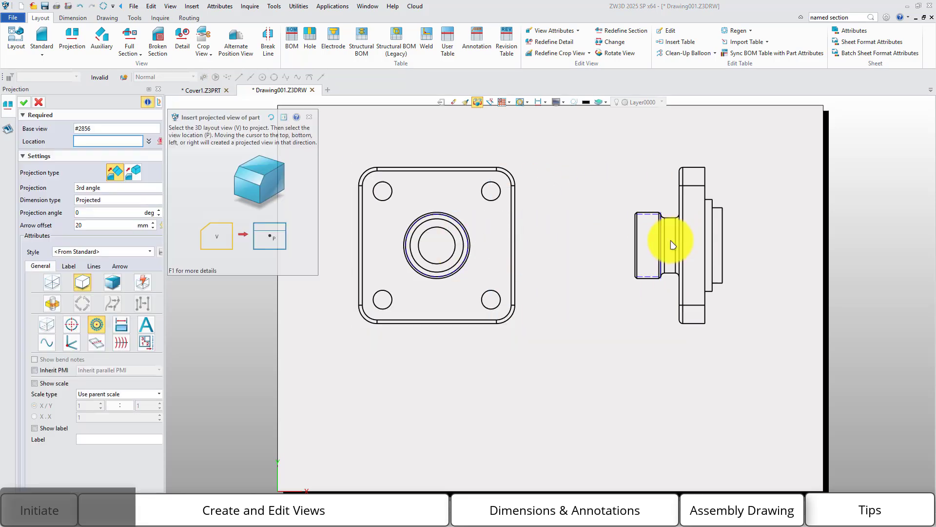
middle_click(654, 222)
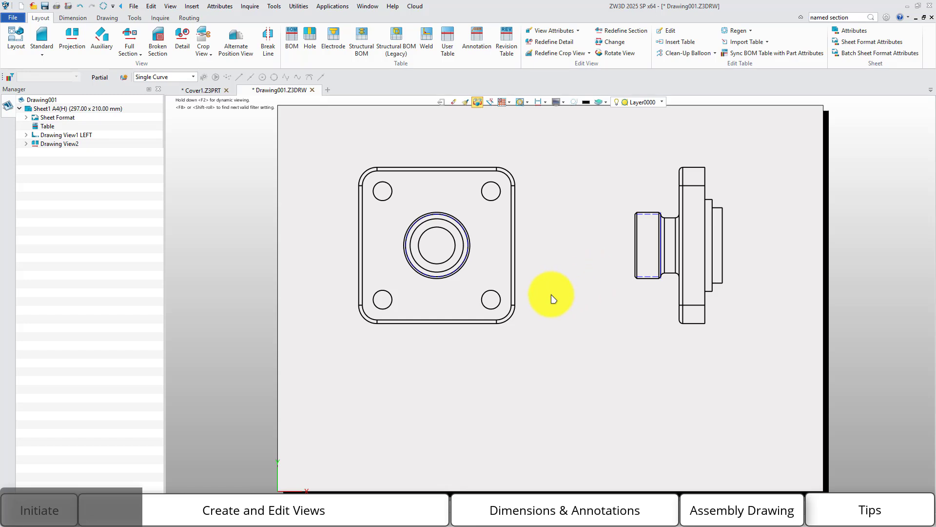
Step: Examine the view attributes of the LEFT view without changing them
double_click(534, 305)
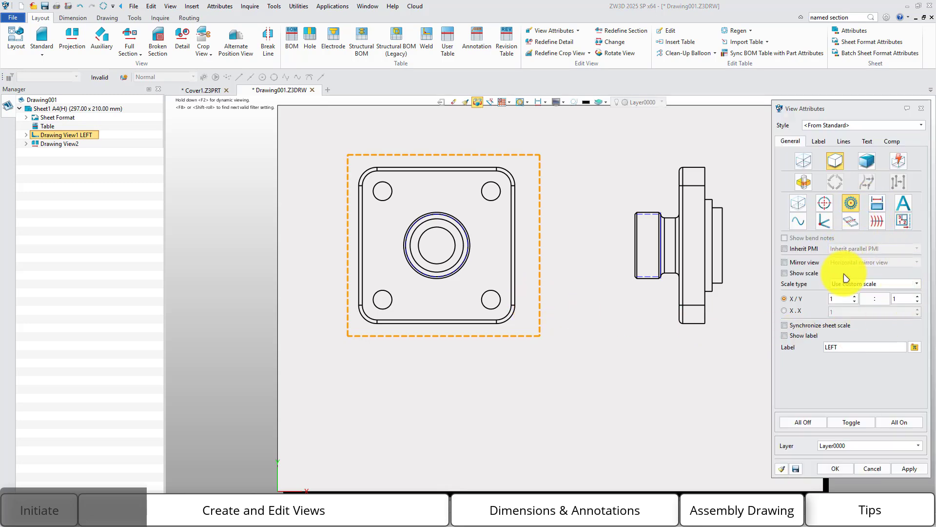
left_click(876, 469)
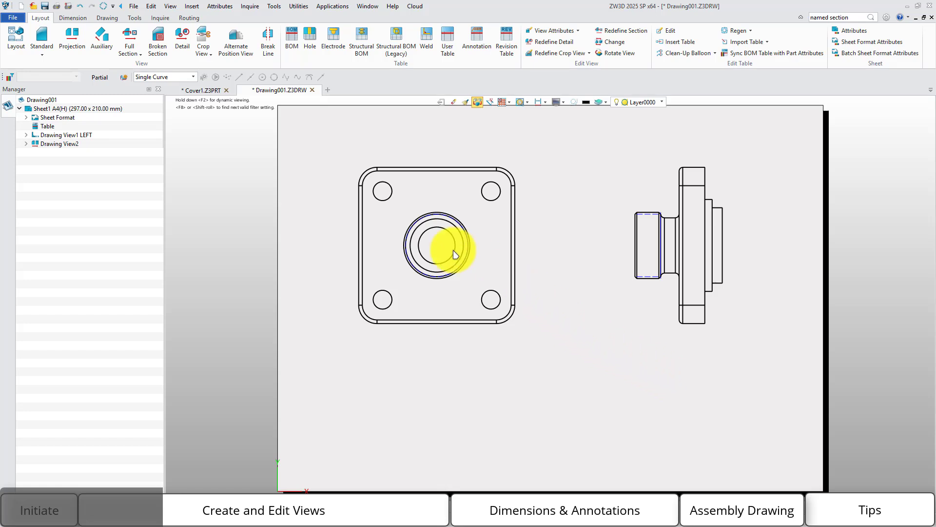
left_click(129, 34)
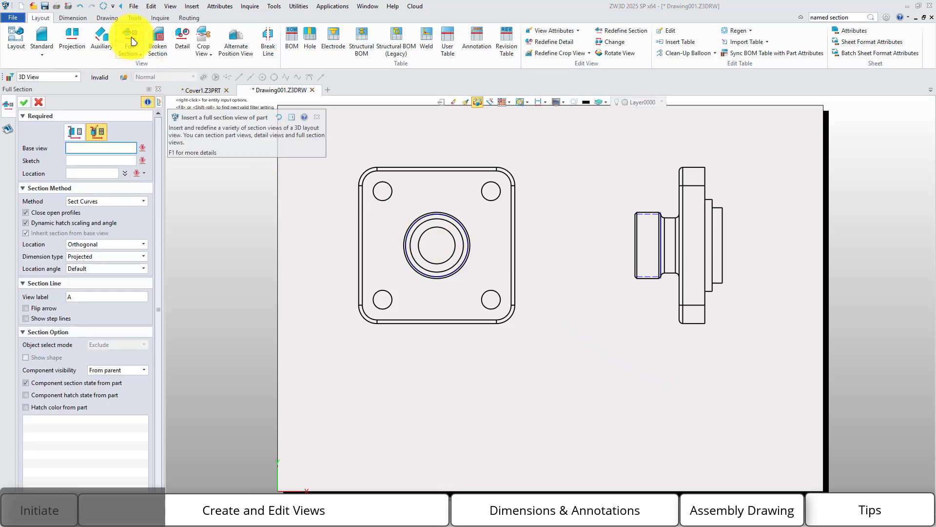
left_click(76, 133)
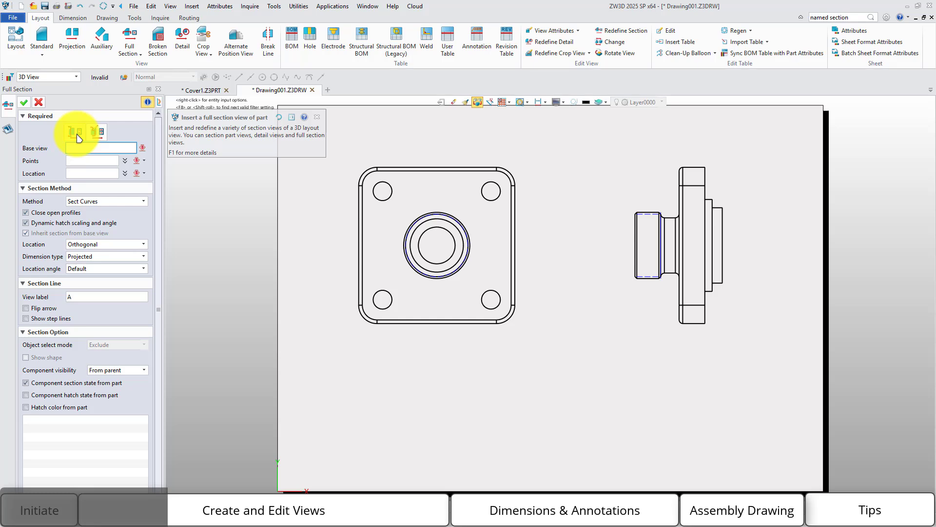
left_click(356, 259)
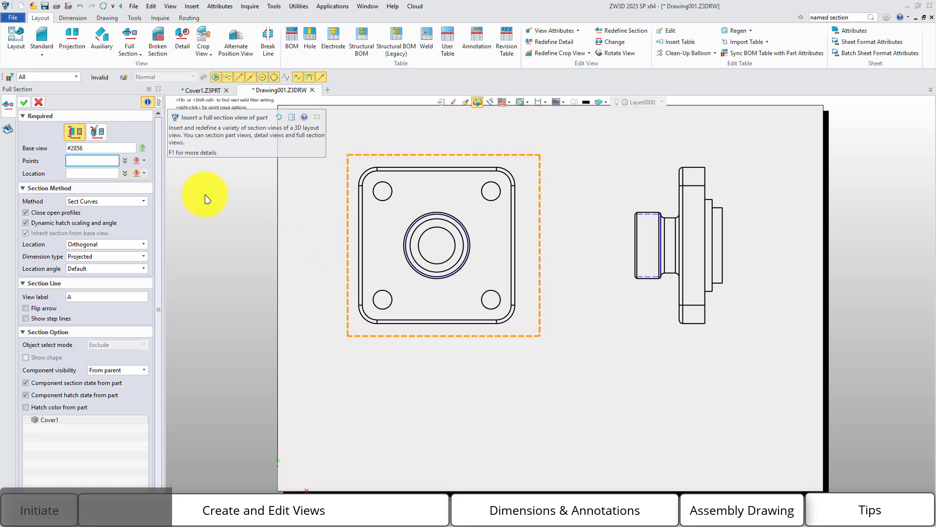
left_click(352, 246)
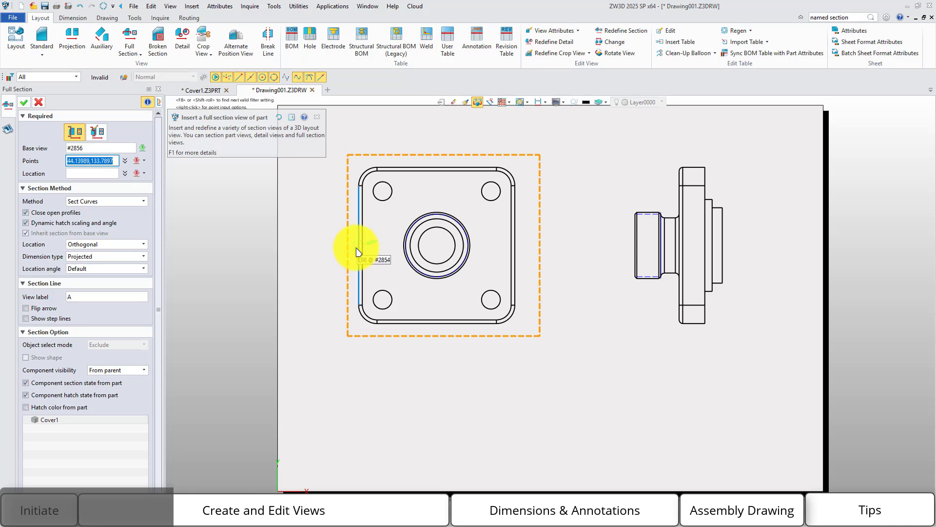
left_click(527, 250)
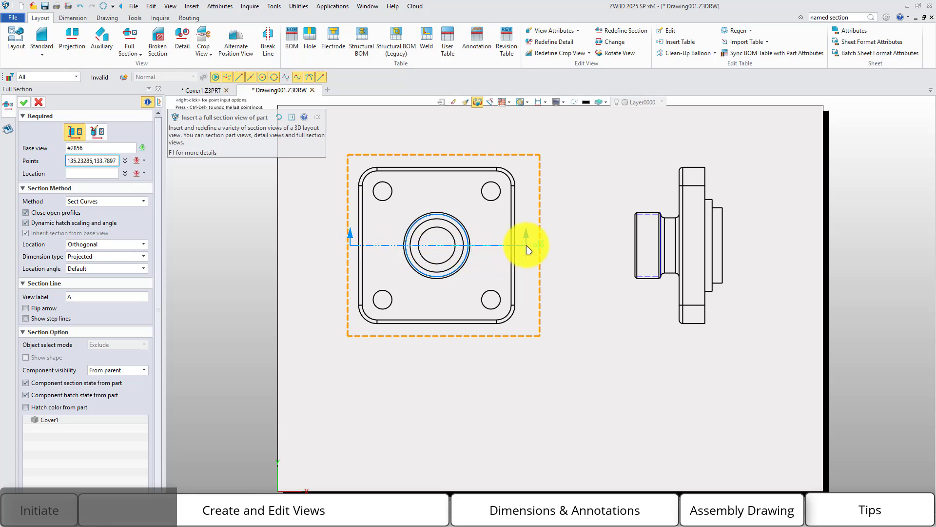
middle_click(526, 245)
middle_click_drag(519, 135, 521, 194)
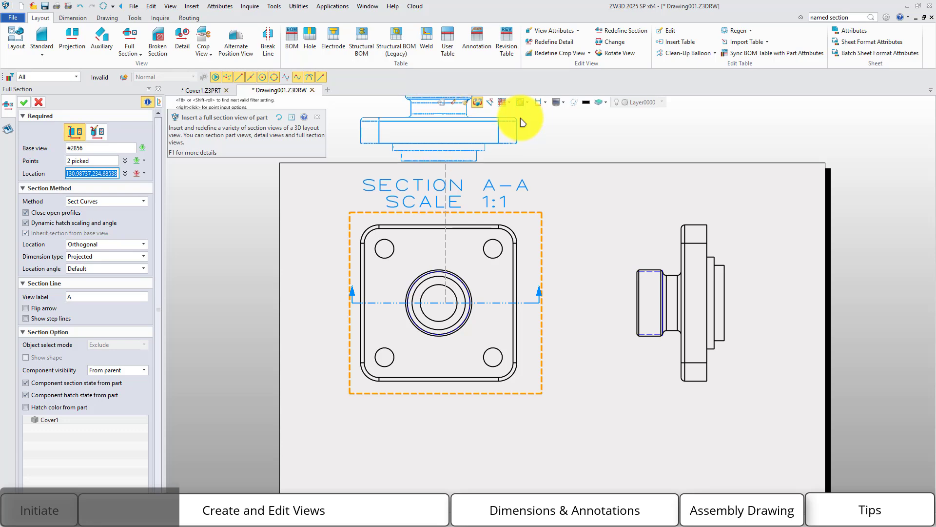
middle_click_drag(520, 122, 528, 142)
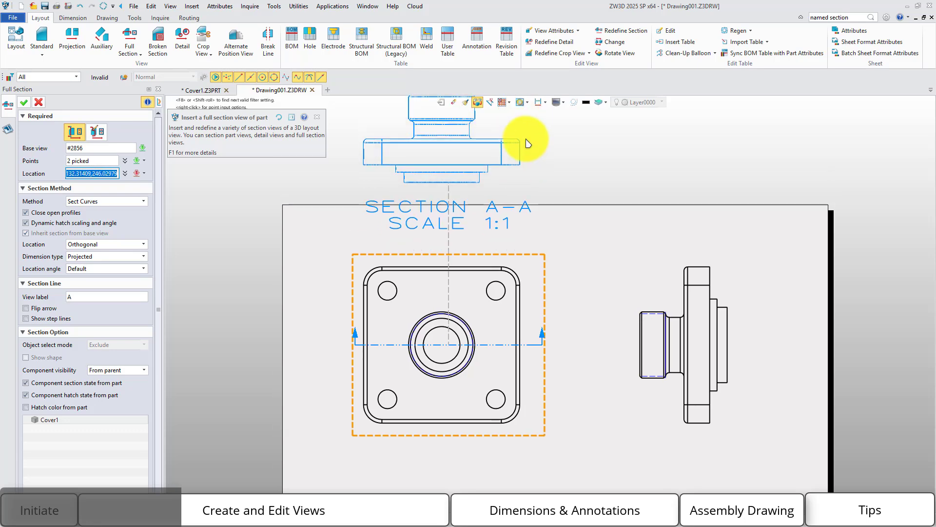
key("Escape")
Step: Start a full section of Cover1's LEFT view with a stepped section line through the upper-left hole and the centre bore
left_click(127, 39)
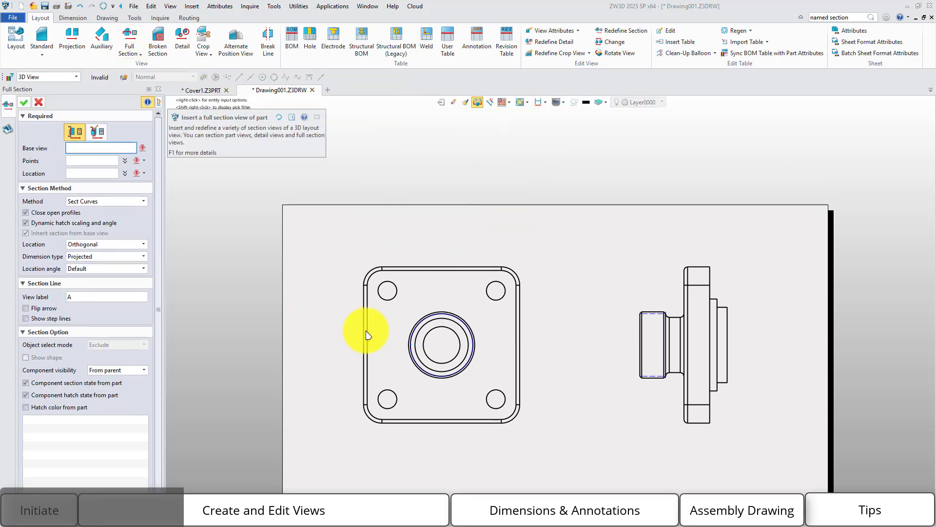
left_click(382, 345)
scroll(364, 294, "up", 2)
left_click(397, 292)
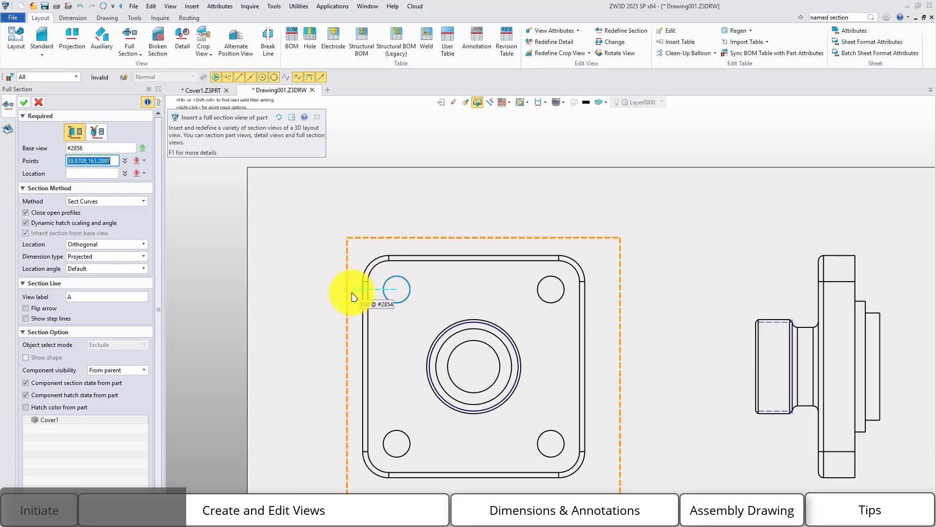
left_click(397, 291)
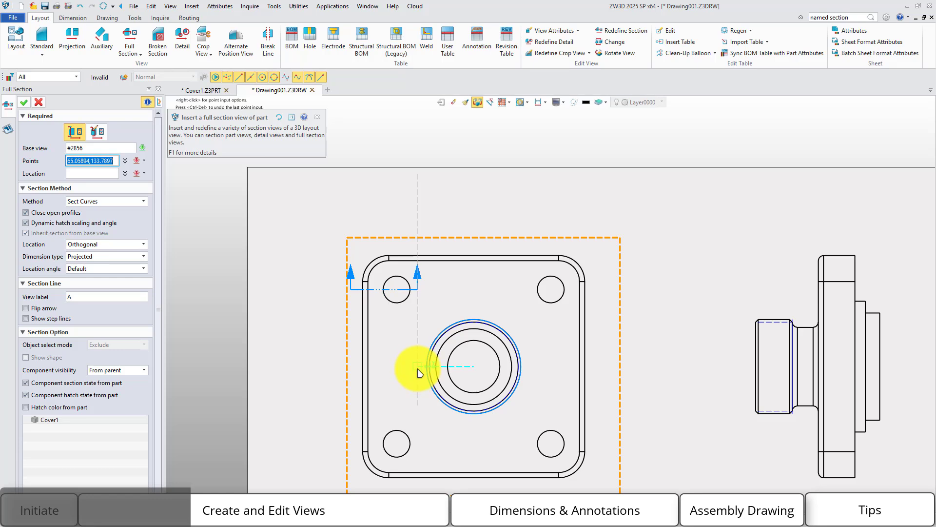
left_click(418, 367)
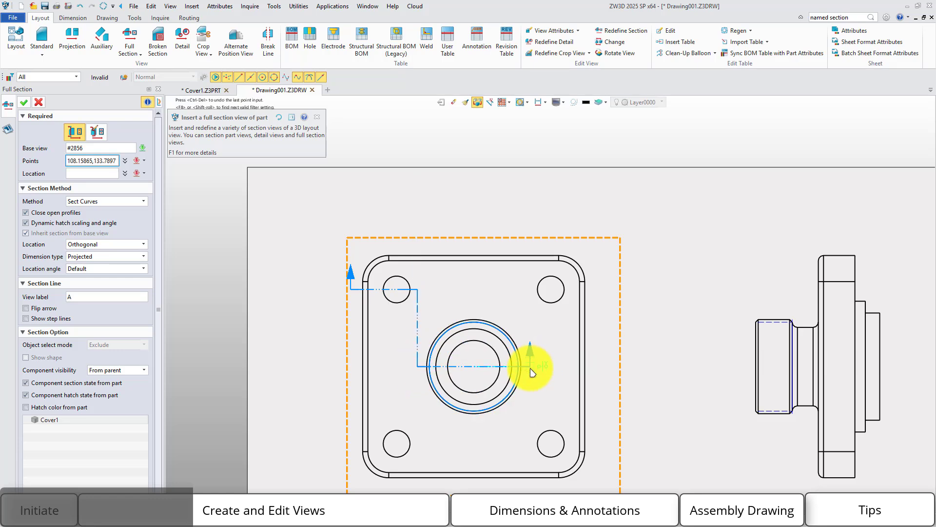
left_click(602, 369)
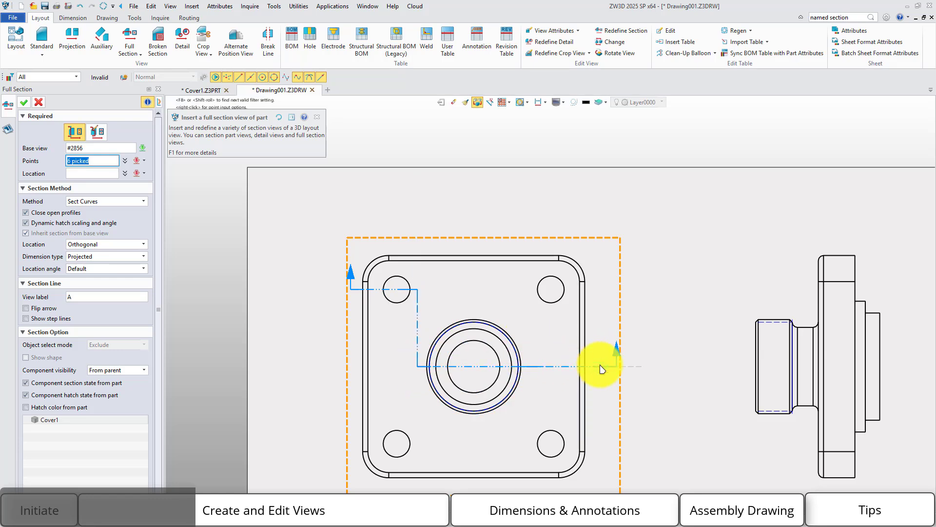
middle_click(602, 369)
Step: Place section view A-A above the LEFT view and create it with the Trimmed Part method
middle_click_drag(583, 210, 596, 308)
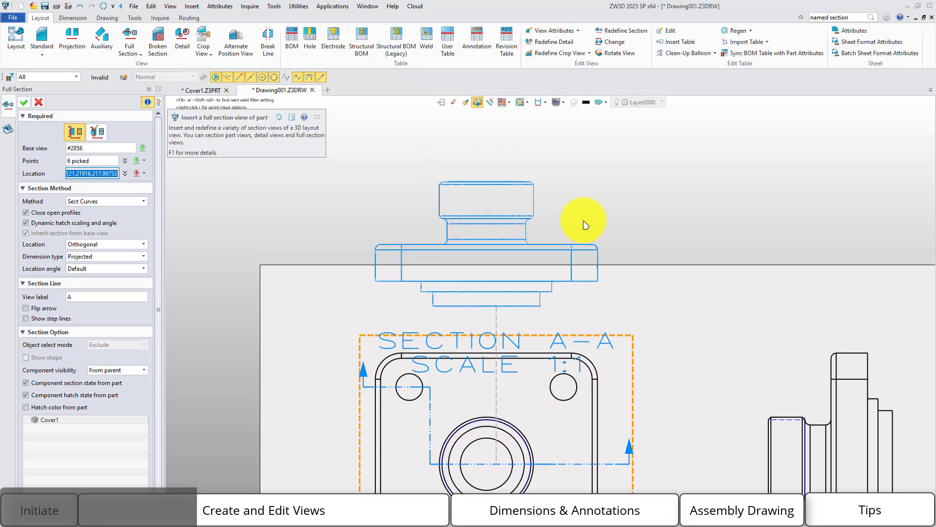
left_click(608, 167)
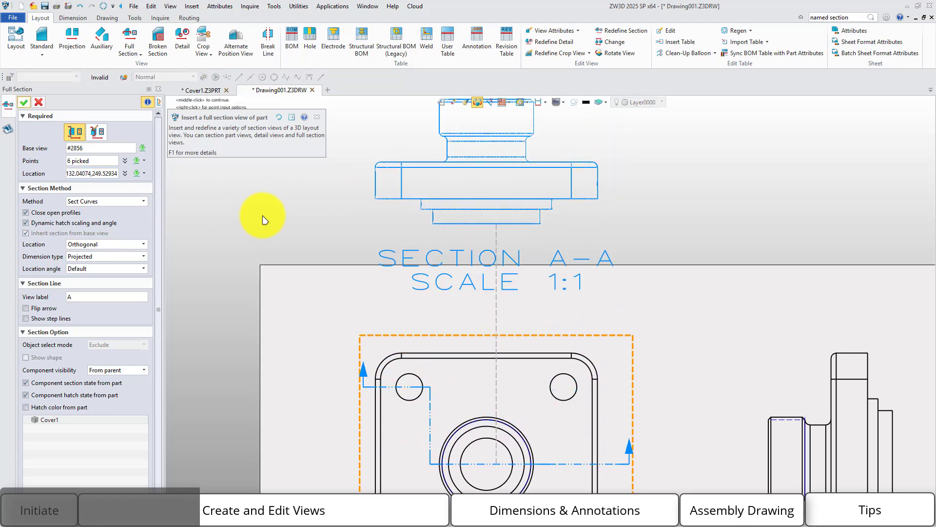
middle_click_drag(262, 220, 272, 268)
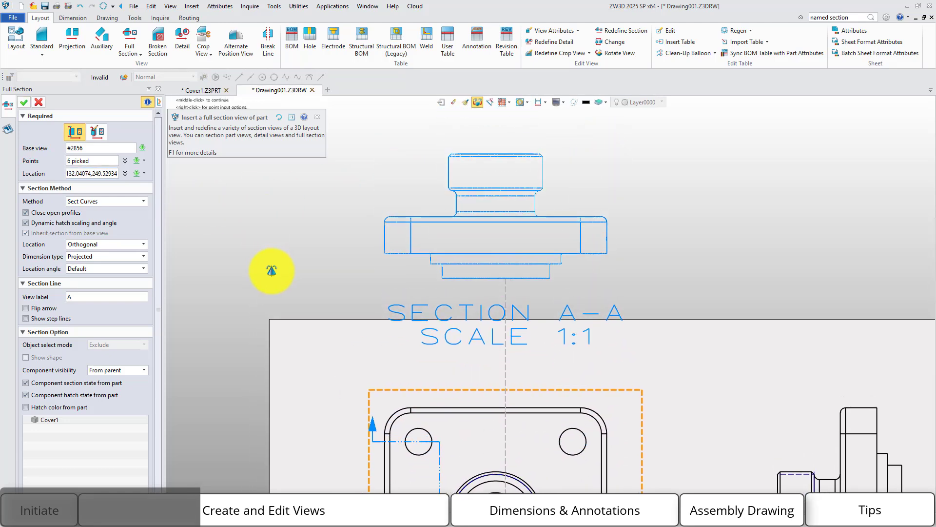
left_click(129, 205)
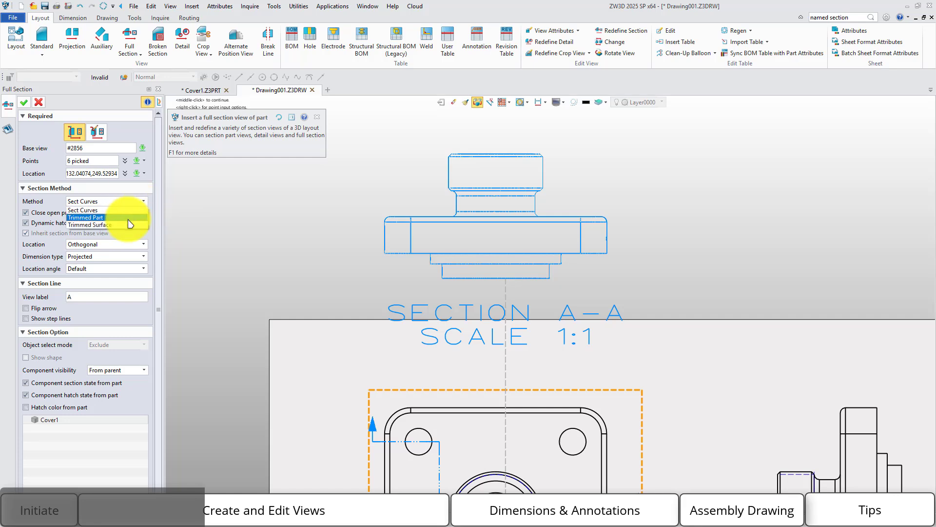
left_click(129, 218)
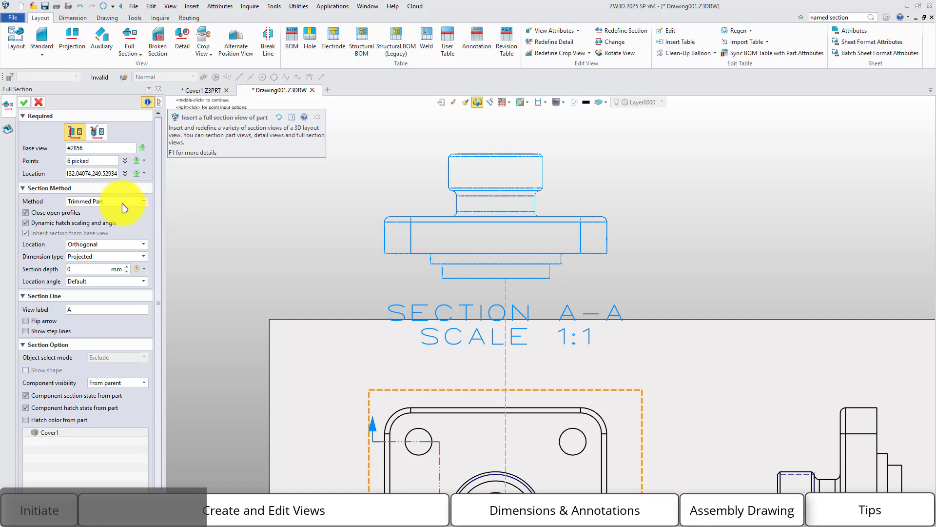
left_click(24, 101)
Step: Undo the creation of the stepped section view A-A
scroll(313, 209, "down", 5)
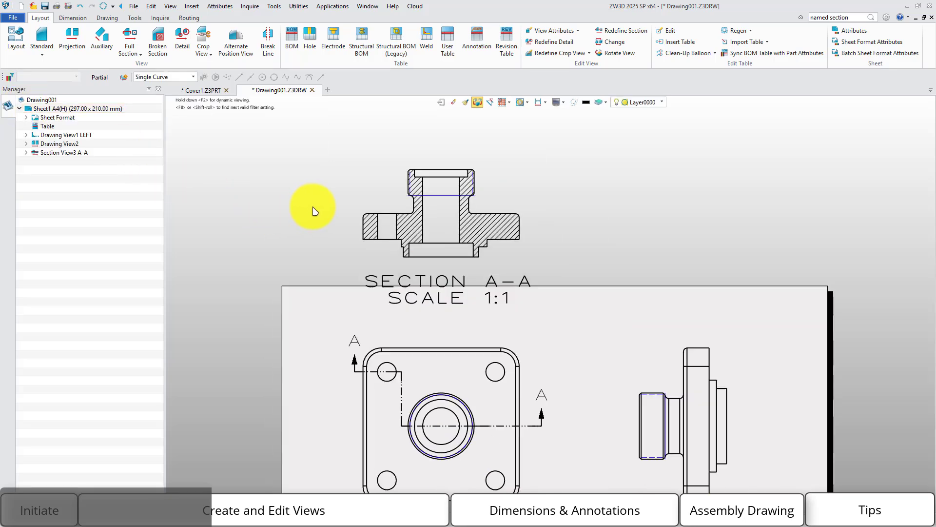
middle_click_drag(575, 256, 574, 250)
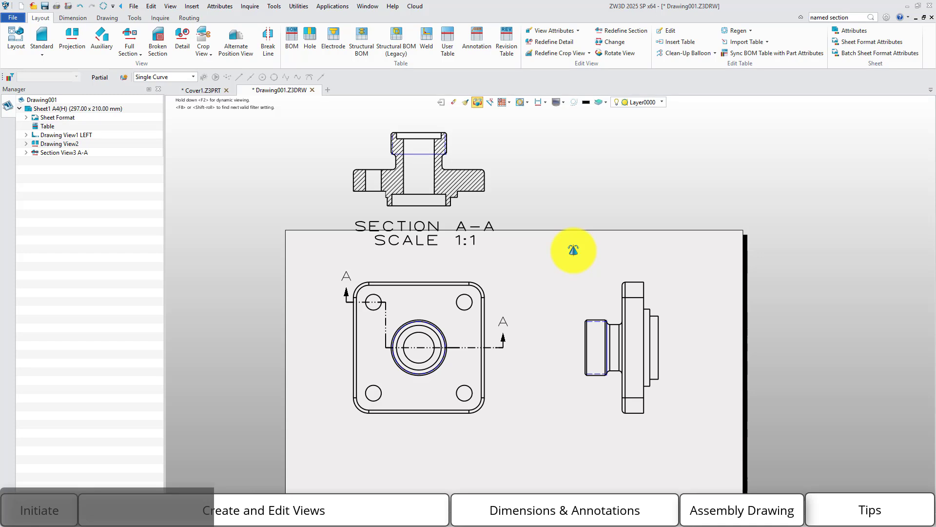
key("ctrl+z")
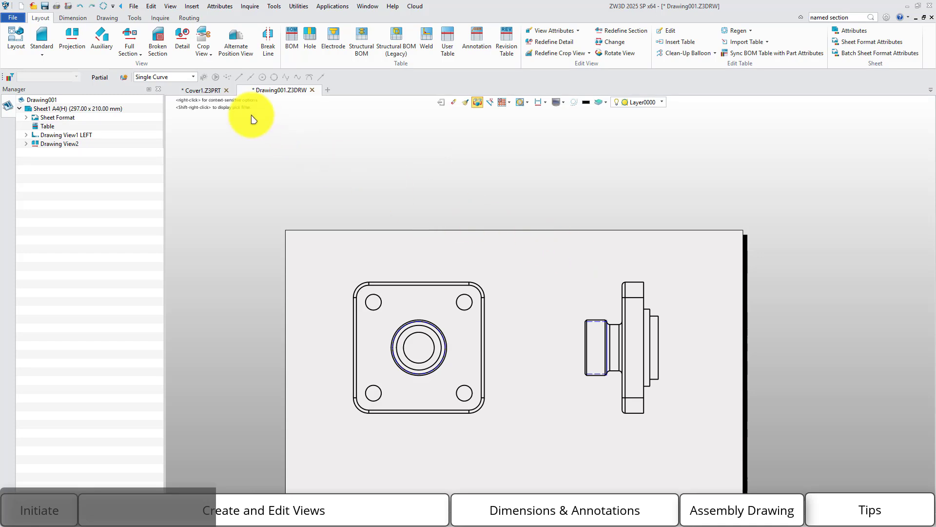
Step: Begin a sketch-defined full section based on the LEFT view and open a new sketch for its section line
left_click(132, 37)
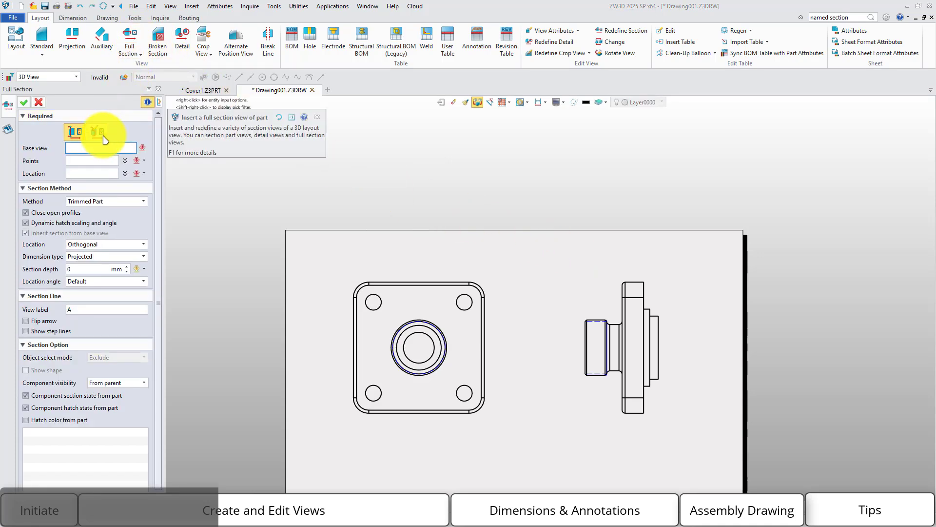
left_click(100, 133)
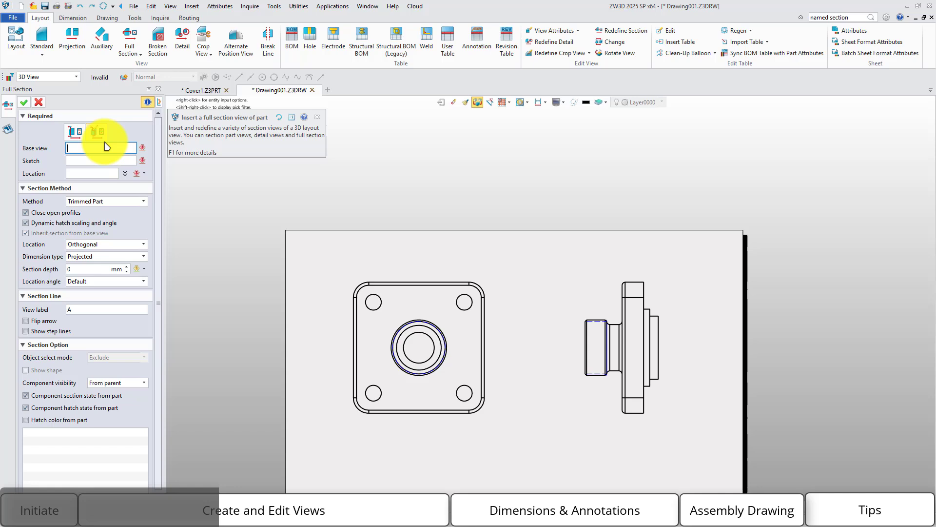
left_click(341, 350)
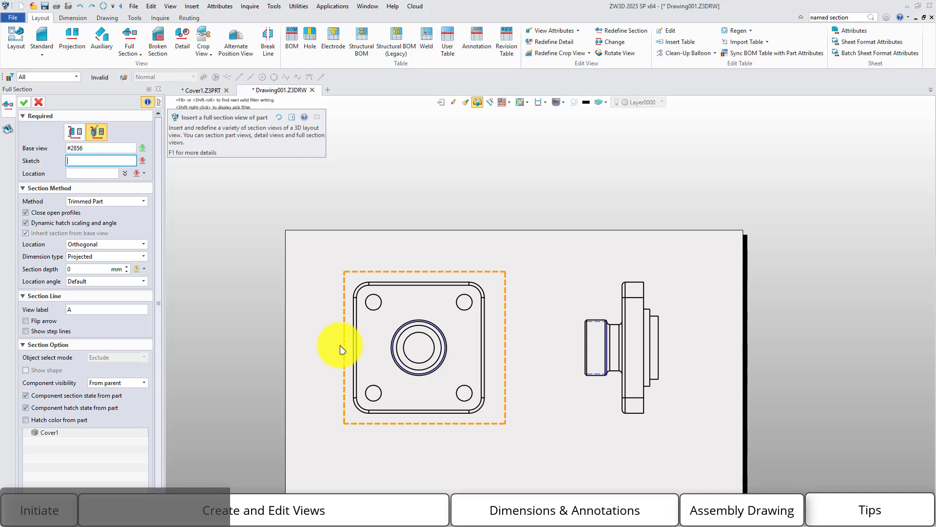
middle_click_drag(324, 331, 316, 270)
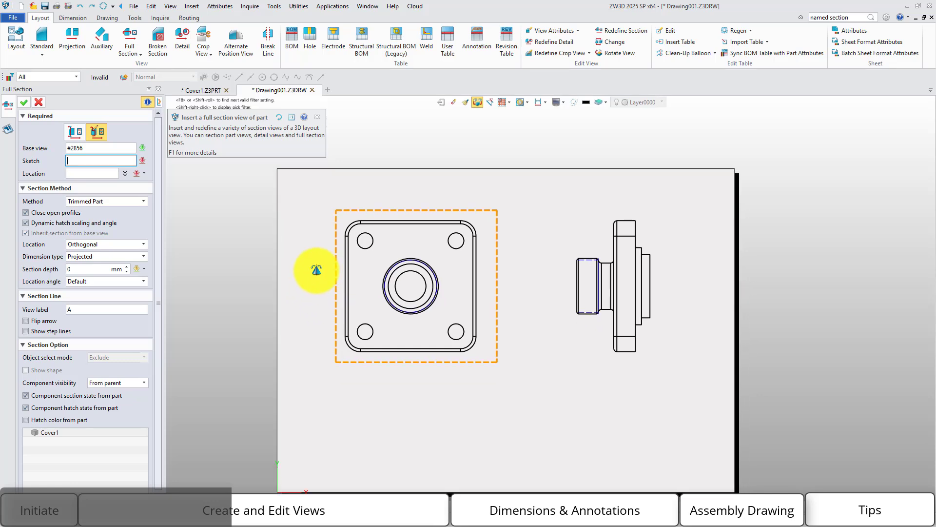
right_click(296, 251)
left_click(315, 262)
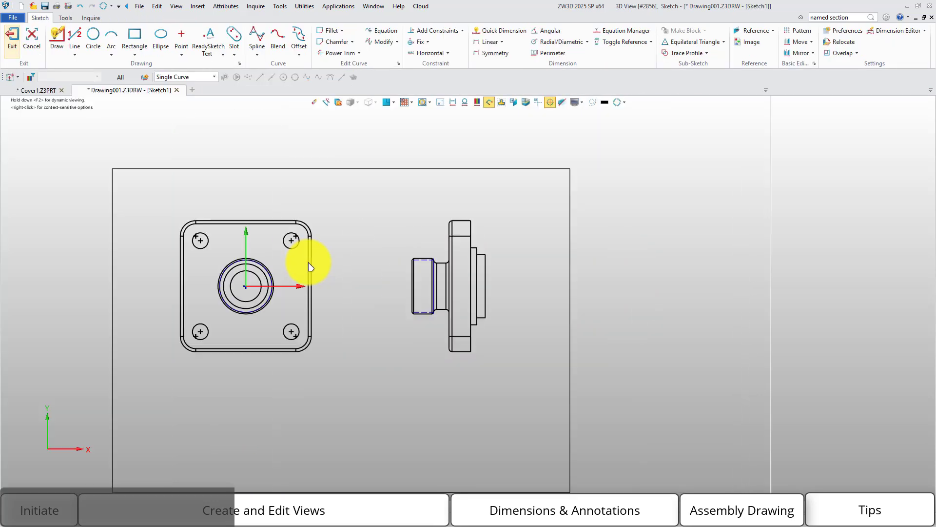
Step: Sketch a stepped line from outside the plate to the upper-left hole centre, 29.5 mm down, and horizontally through the bore past the opposite edge
left_click(76, 38)
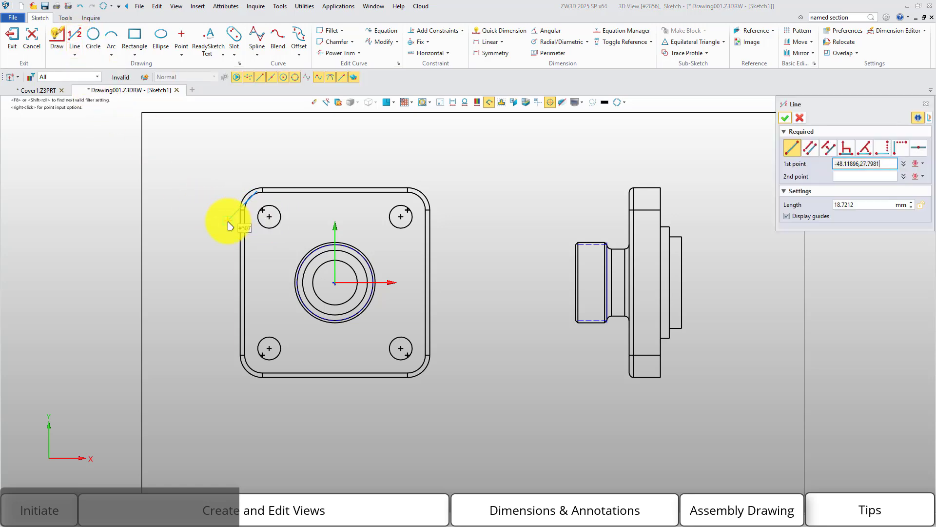
scroll(227, 222, "up", 3)
left_click(298, 215)
left_click(219, 215)
middle_click(211, 233)
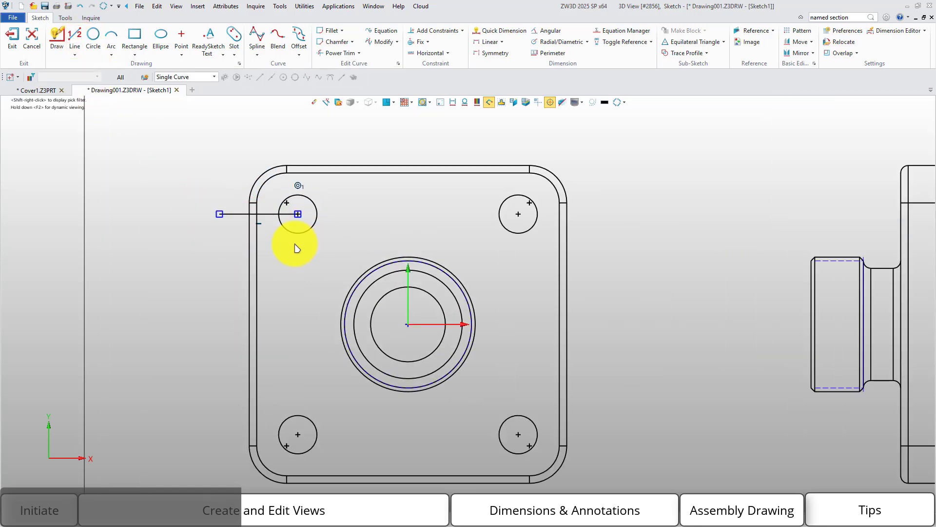
middle_click(295, 247)
left_click(298, 214)
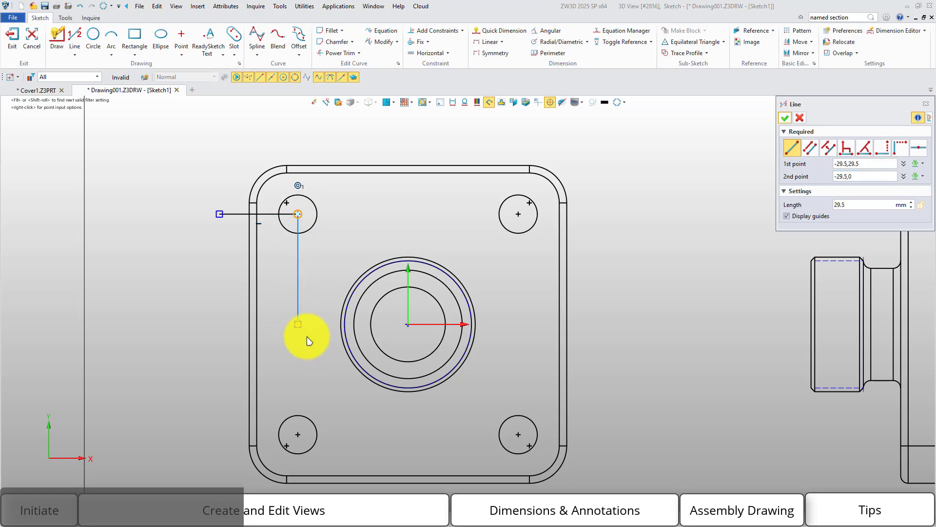
left_click(298, 324)
left_click(593, 324)
middle_click(630, 312)
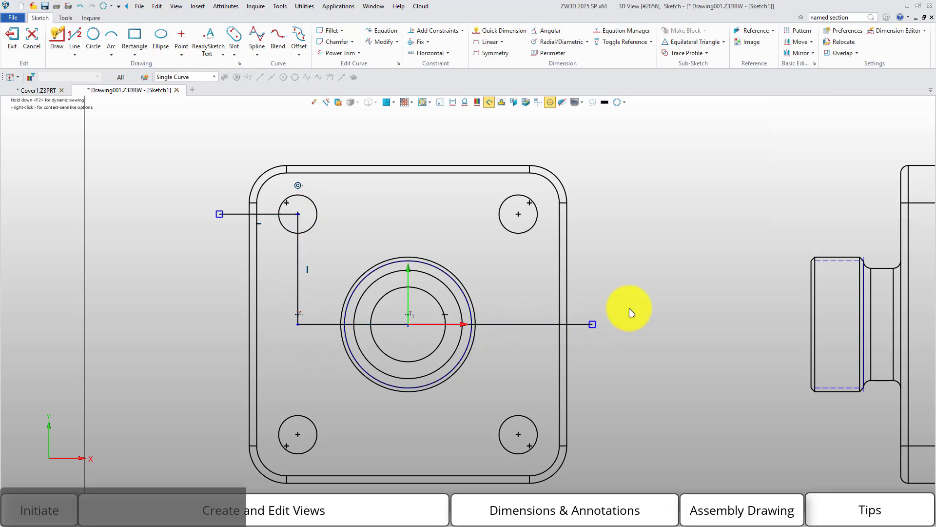
Step: Finish the section-line sketch and create section view A-A above the LEFT view
left_click(12, 39)
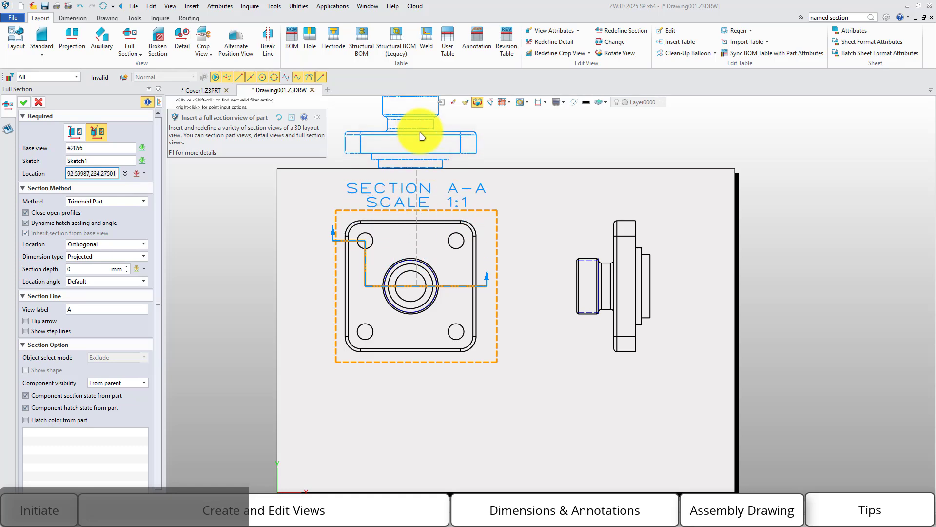
left_click(417, 132)
left_click(24, 103)
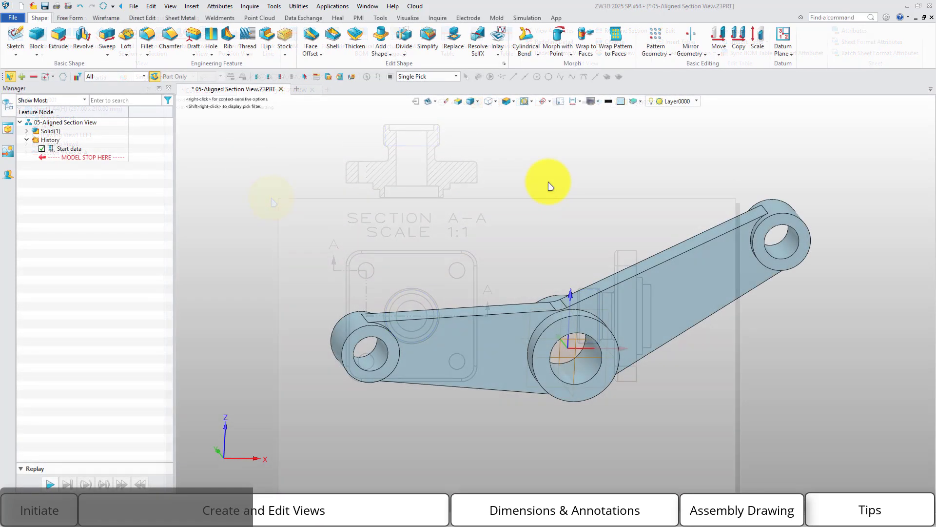
Step: Create a drawing of 05-Aligned Section View.Z3PRT and insert its FRONT view in the sheet's upper area at 1:1 custom scale
left_click(429, 103)
left_click(465, 376)
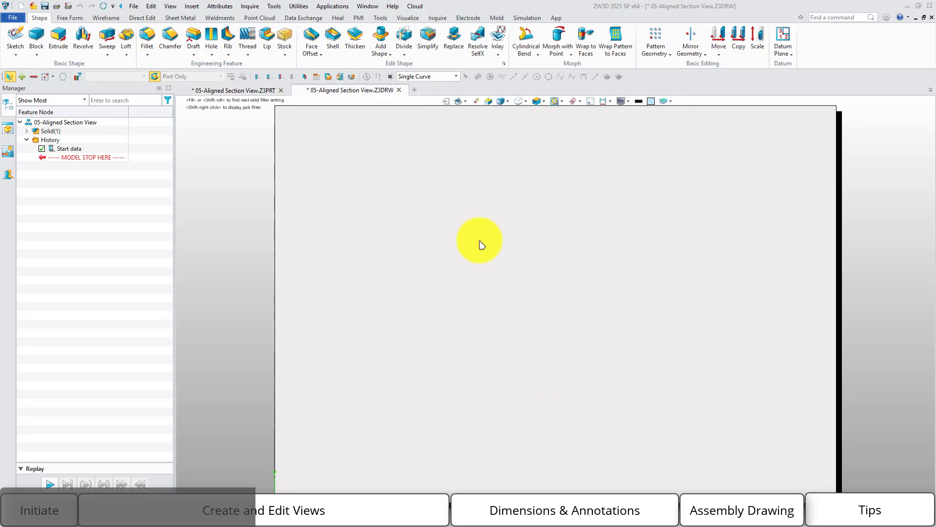
double_click(138, 396)
type("1")
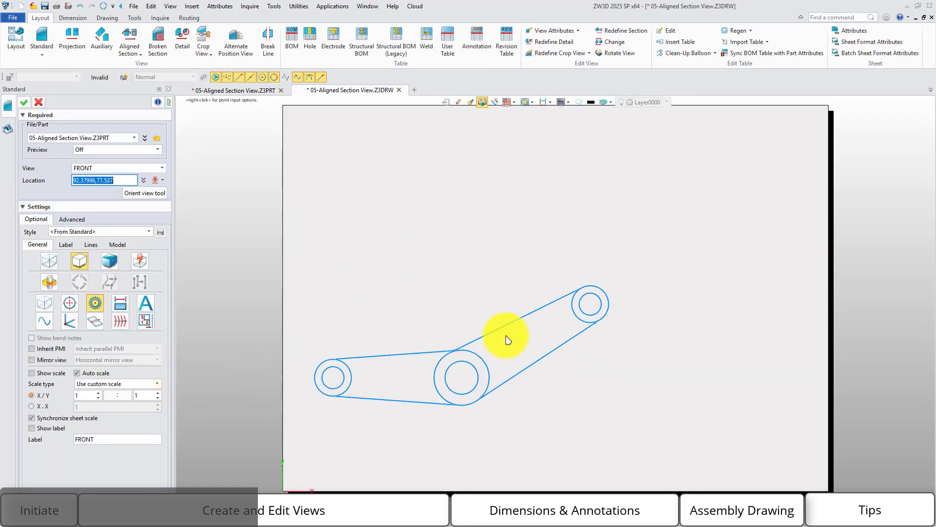
left_click(531, 231)
left_click(23, 103)
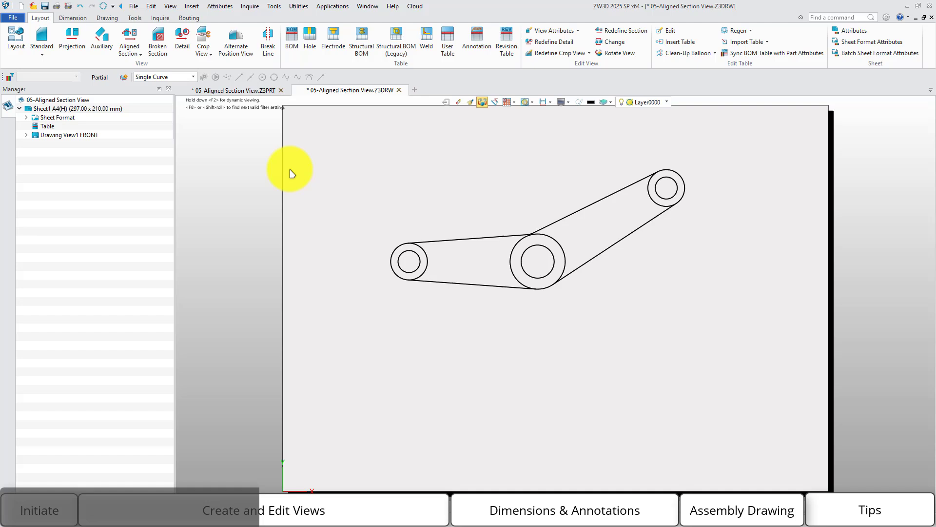
Step: Create aligned section view A-A below the FRONT view, with the section line bending at the central hub and running through both arms
left_click(130, 39)
left_click(502, 228)
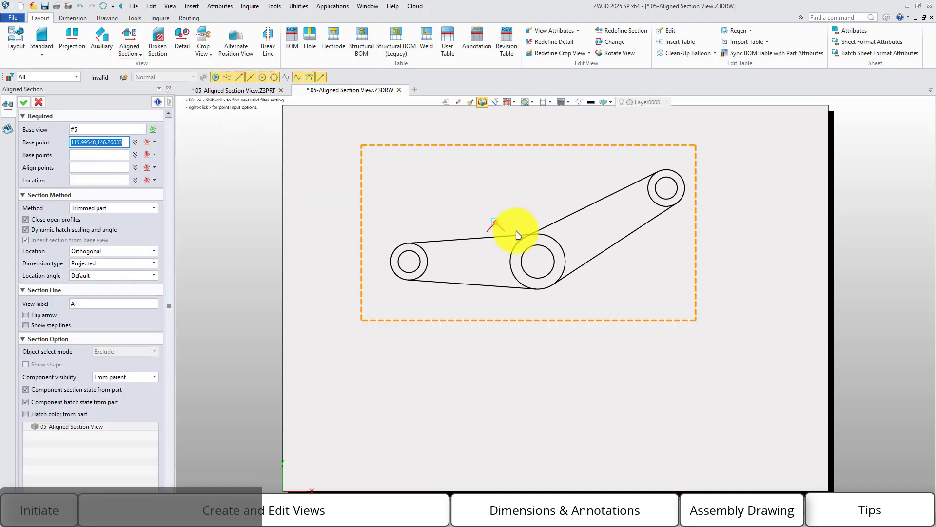
left_click(538, 262)
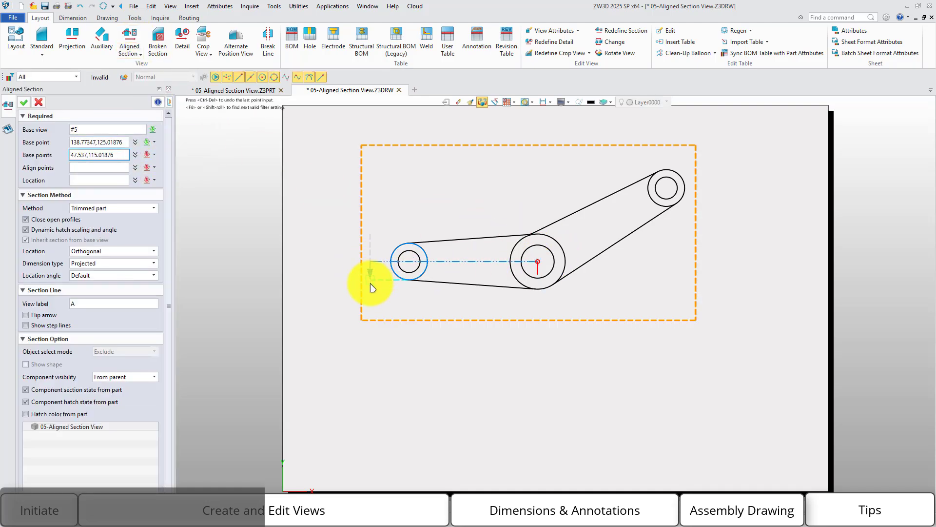
left_click(371, 285)
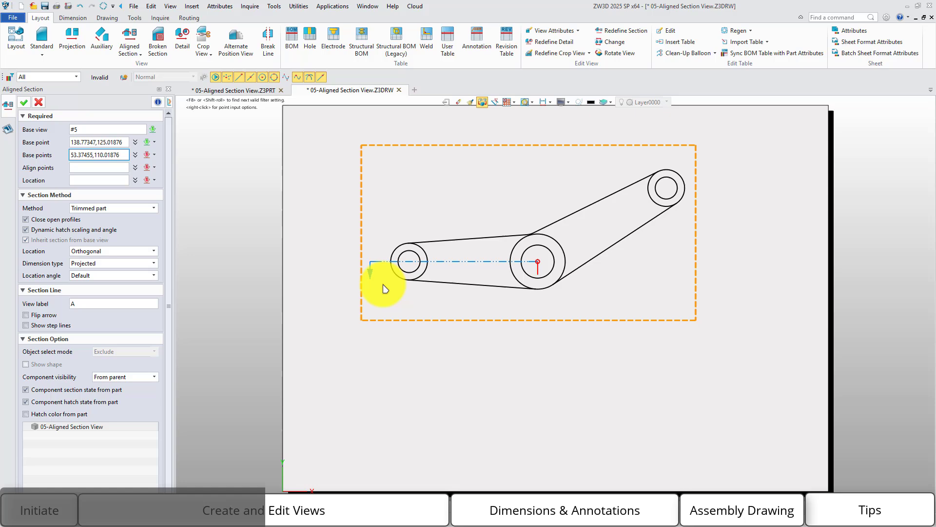
left_click(719, 177)
left_click(662, 432)
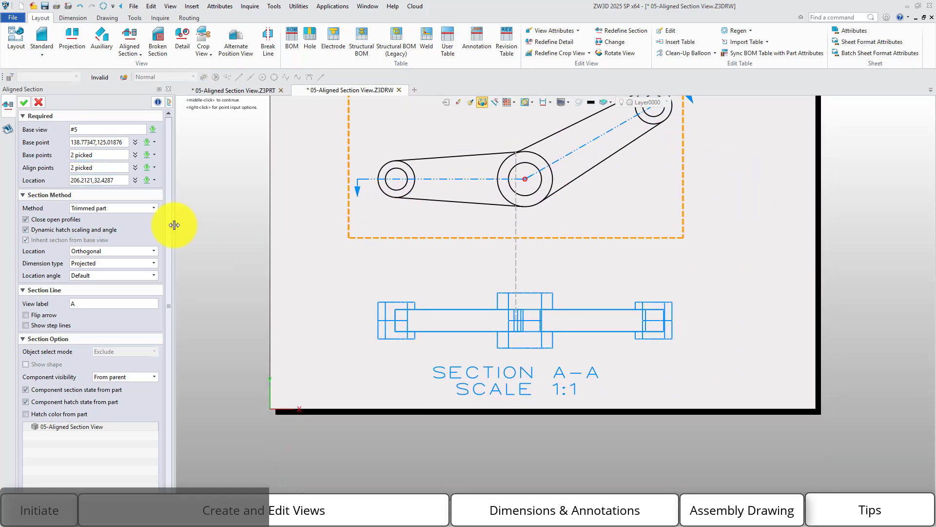
middle_click(380, 248)
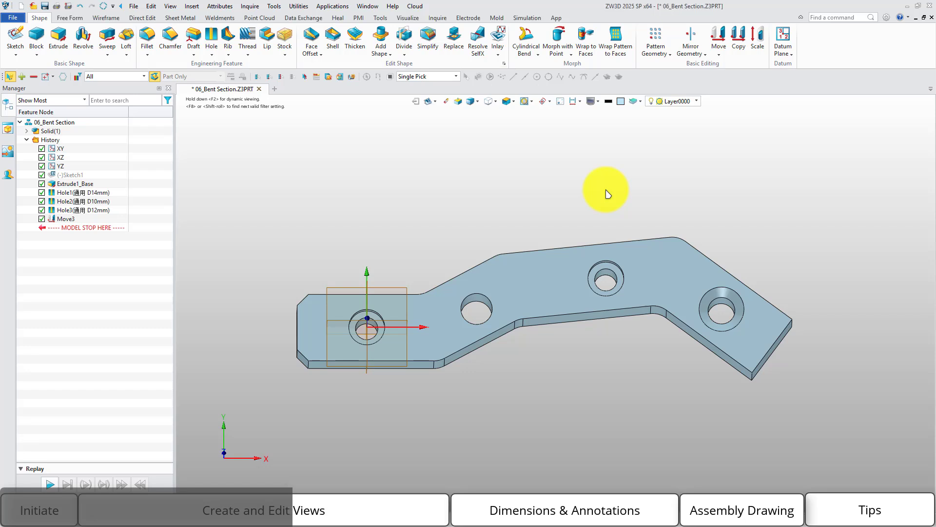
Step: Start a new sketch on the default plane in the 06_Bent Section part
right_click(606, 194)
left_click(634, 234)
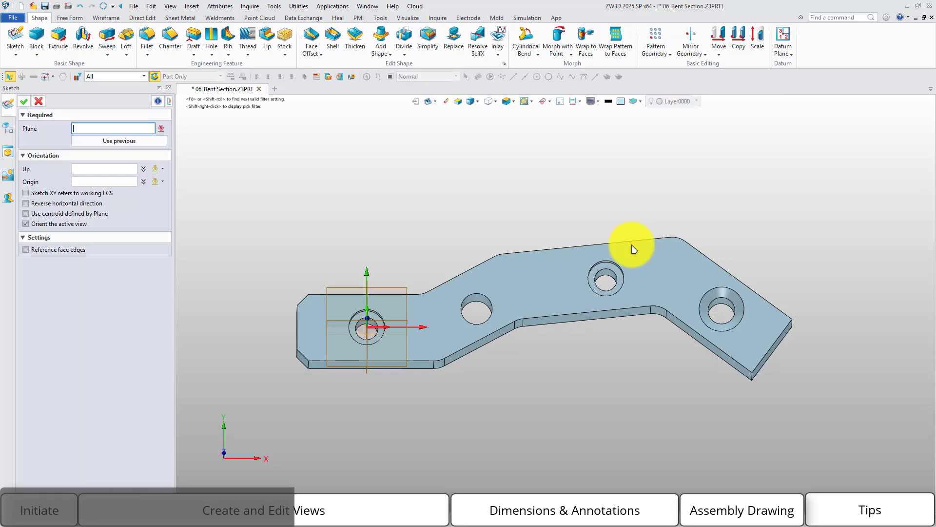
middle_click(547, 223)
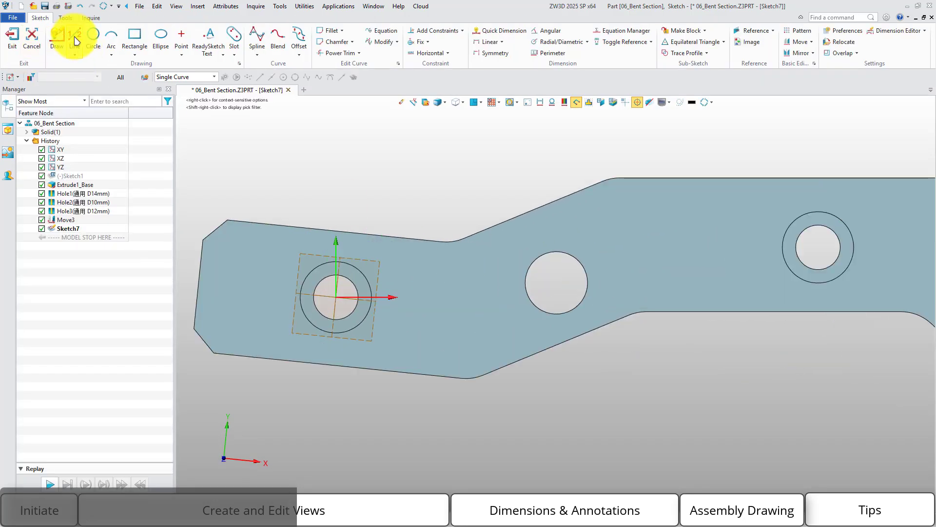
Step: Draw a line across the part at each of its three bends, joining the upper and lower edge corners
left_click(75, 38)
left_click(453, 240)
left_click(473, 380)
middle_click(546, 374)
middle_click_drag(634, 229, 545, 267)
middle_click(539, 251)
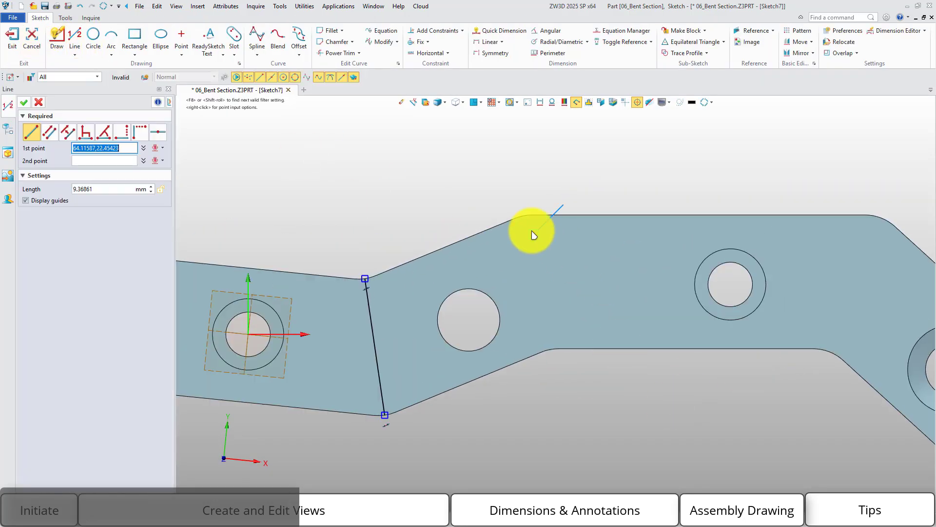
left_click(524, 216)
left_click(551, 350)
middle_click(566, 341)
middle_click_drag(866, 286, 656, 288)
middle_click(656, 289)
left_click(672, 220)
left_click(620, 355)
middle_click(602, 371)
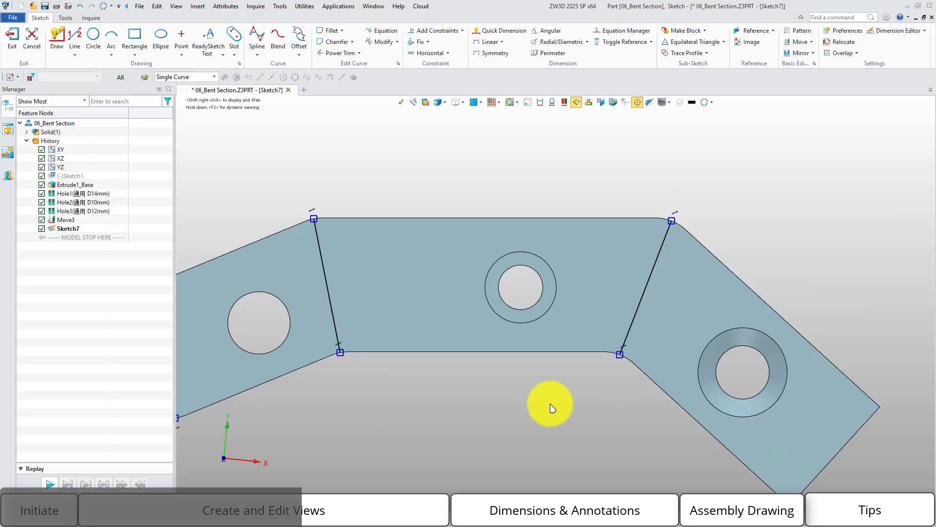
Step: Convert the three bend lines to construction geometry
middle_click_drag(322, 391, 432, 363)
left_click_drag(788, 437, 247, 215)
right_click(276, 341)
left_click(280, 323)
Step: Draw a line from the origin about 50 mm out past the chamfered end, and another from the origin to the first bend line
middle_click_drag(362, 258, 594, 259)
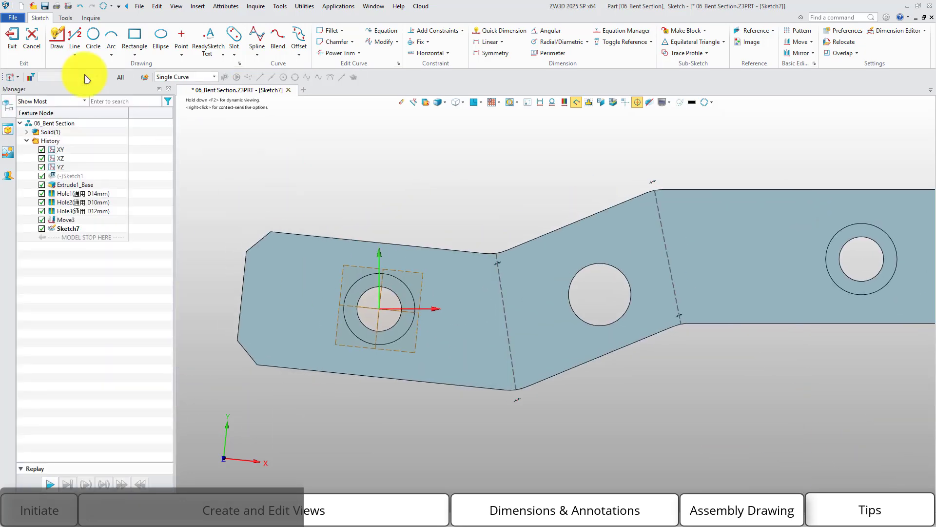
left_click(75, 40)
left_click(380, 309)
middle_click_drag(184, 293, 384, 302)
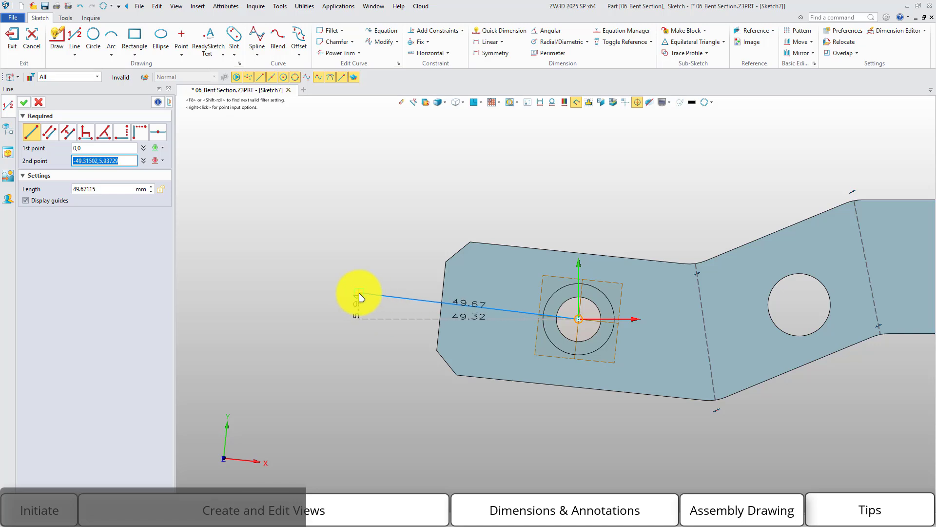
left_click(359, 292)
middle_click(368, 288)
middle_click_drag(459, 254, 325, 254)
middle_click(441, 225)
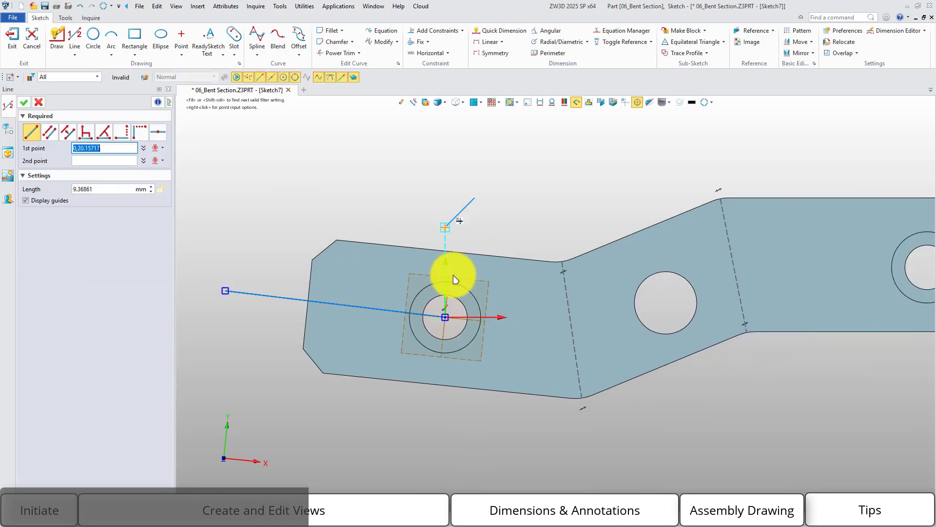
left_click(445, 317)
left_click(574, 334)
middle_click(573, 333)
middle_click_drag(395, 208, 492, 192)
Step: Constrain the line running past the chamfered end perpendicular to the part's end edge
left_click(436, 31)
left_click(429, 288)
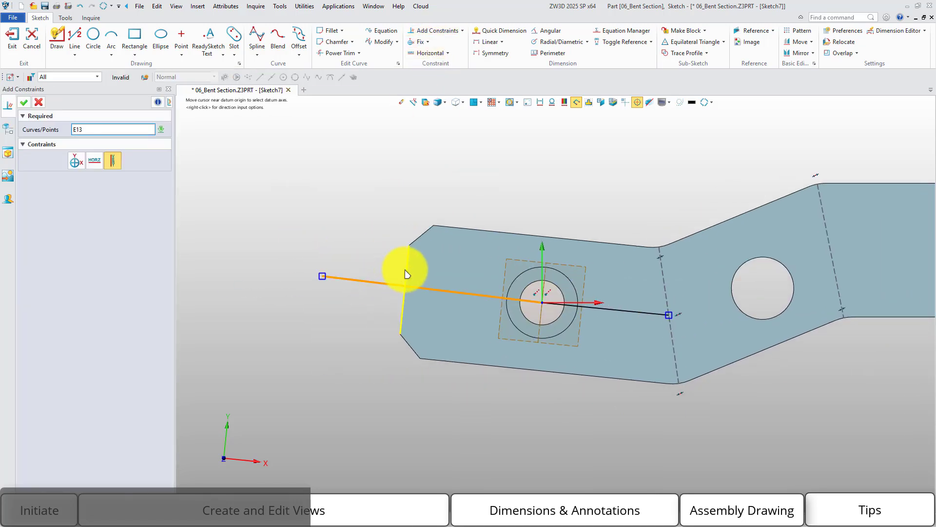
left_click(407, 272)
left_click(68, 160)
left_click(23, 101)
middle_click_drag(498, 160, 184, 163)
middle_click(344, 167)
middle_click(386, 311)
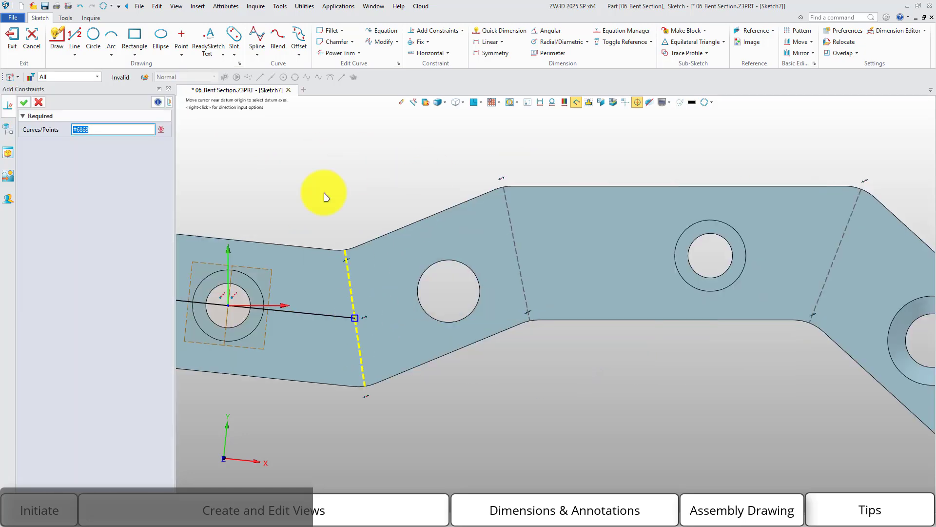
Step: Draw connected lines from the first bend line through the centres of the next two holes, meeting the second and third bend lines
left_click(74, 37)
left_click(356, 318)
left_click(450, 293)
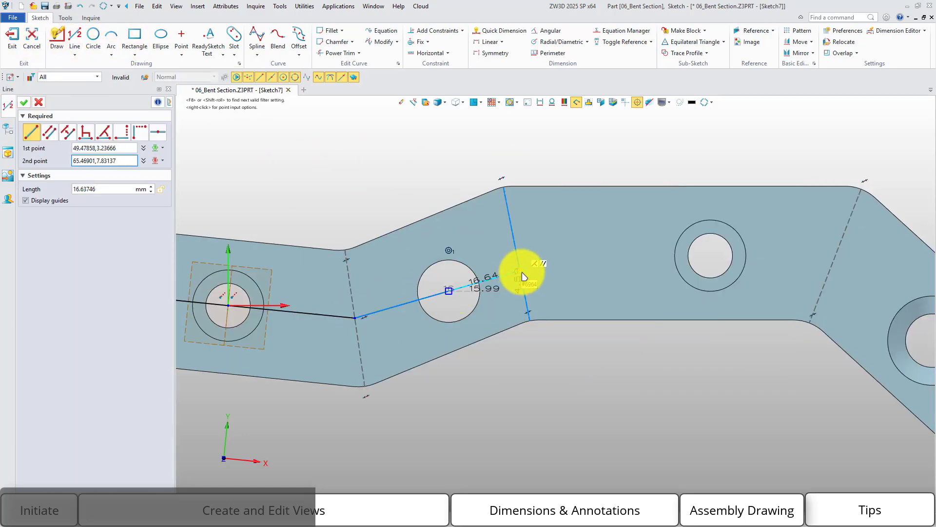
middle_click_drag(606, 262, 511, 257)
left_click(444, 269)
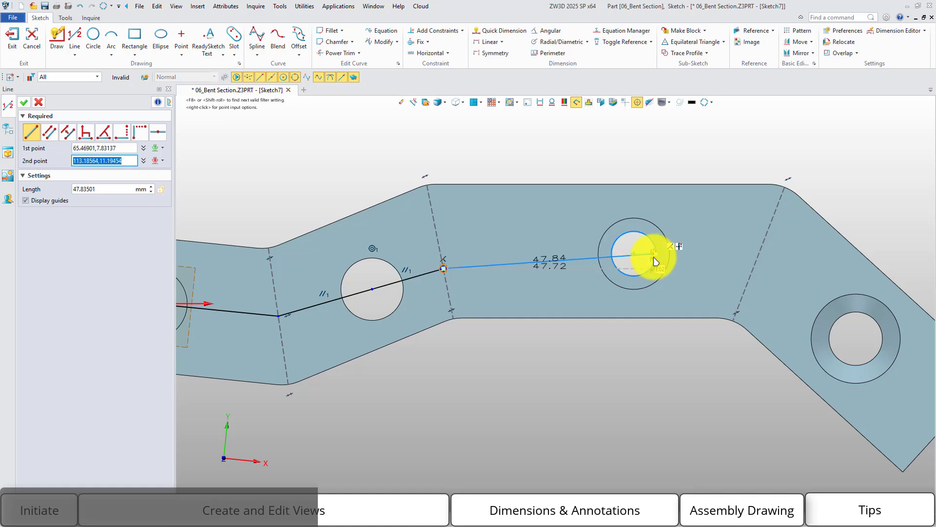
left_click(633, 253)
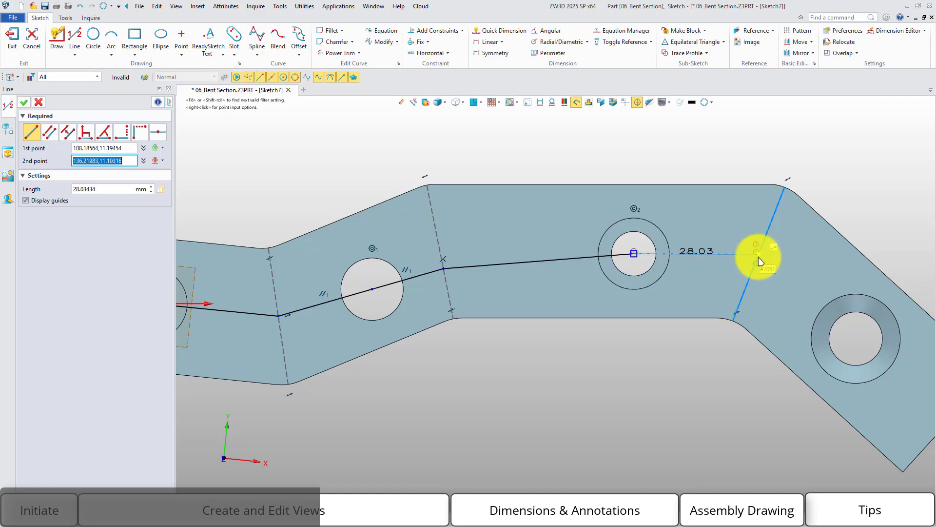
left_click(758, 258)
left_click(788, 282)
middle_click_drag(765, 254, 634, 216)
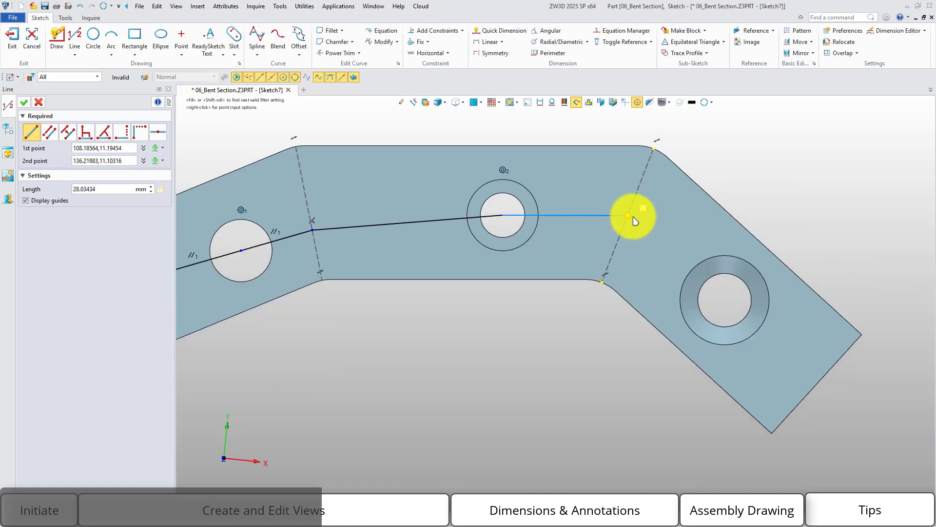
Step: Extend the section line from the third bend line through the last hole's centre and past the part's end, and finish the sketch
left_click(732, 313)
middle_click(731, 313)
left_click(726, 301)
left_click(816, 384)
middle_click(816, 384)
middle_click_drag(818, 385, 730, 331)
middle_click(734, 333)
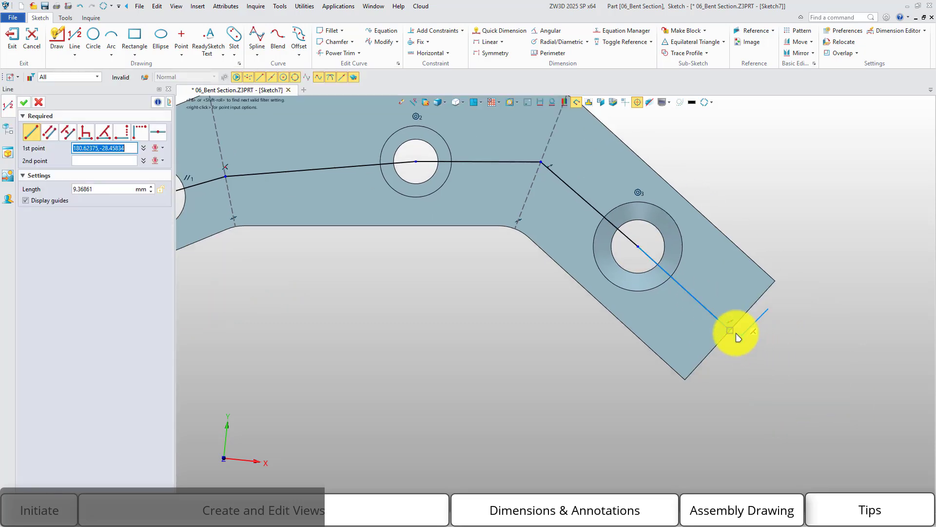
left_click(731, 331)
left_click(820, 408)
middle_click(824, 340)
scroll(561, 332, "down", 1)
middle_click_drag(561, 332, 717, 368)
scroll(560, 367, "down", 1)
middle_click_drag(560, 367, 581, 359)
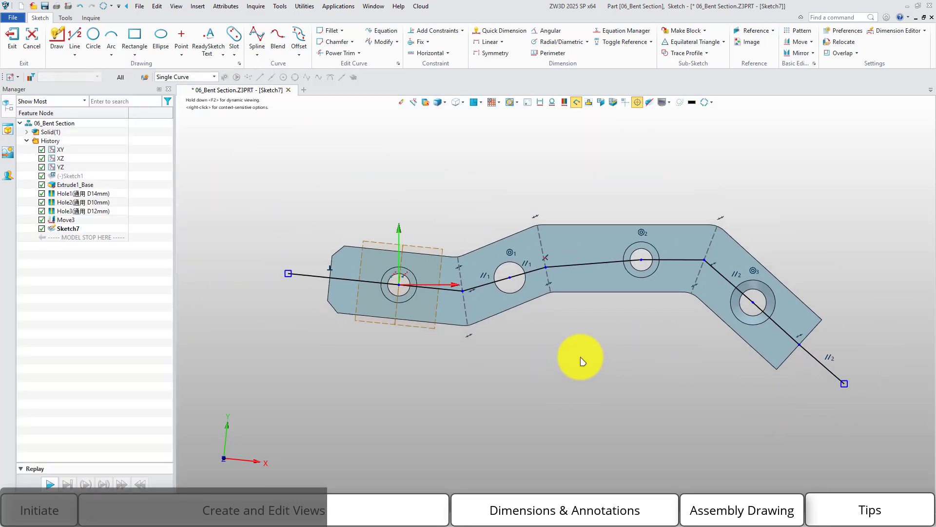
left_click(10, 45)
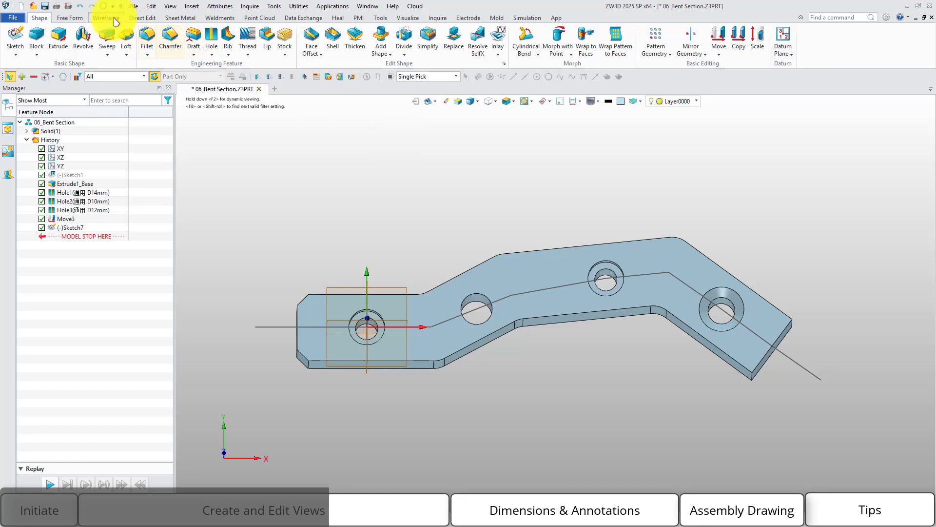
Step: Create a named section called "Hole section" from the bent section-line sketch
left_click(115, 18)
left_click(287, 39)
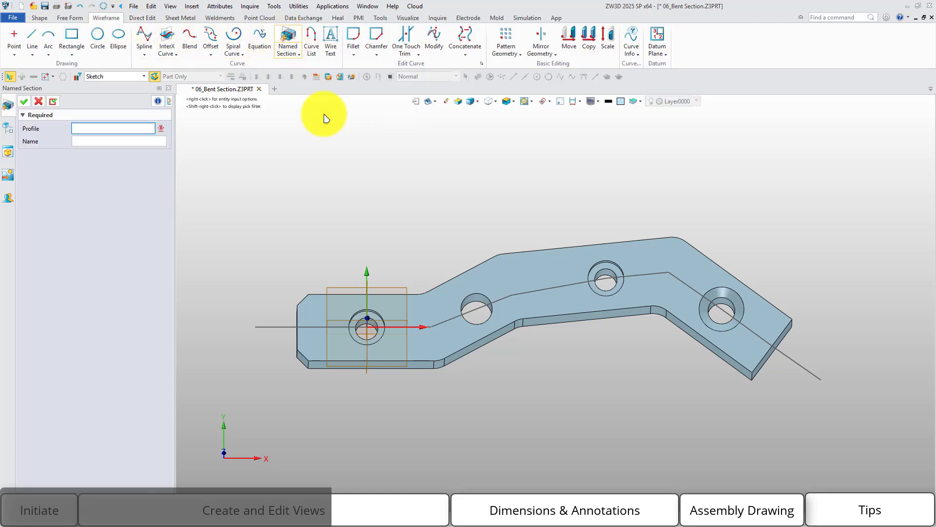
left_click(272, 323)
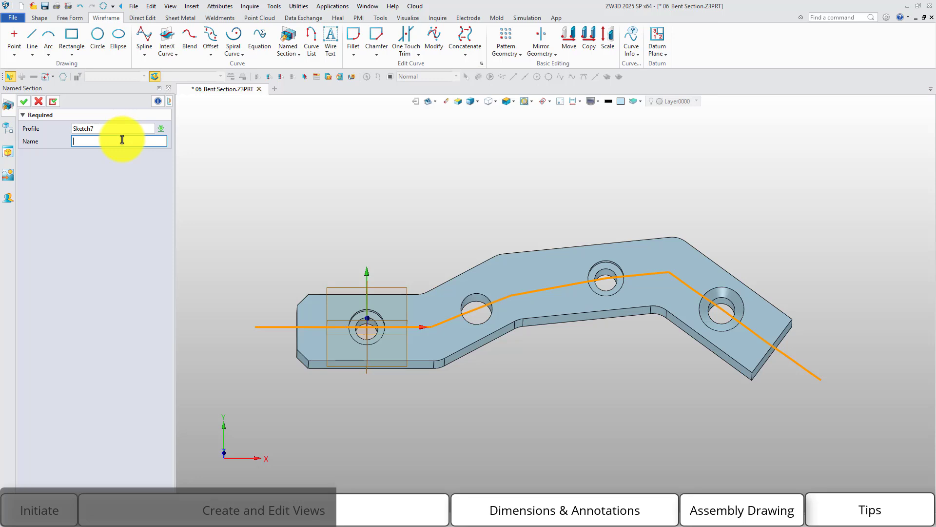
type("Hole section")
middle_click(279, 186)
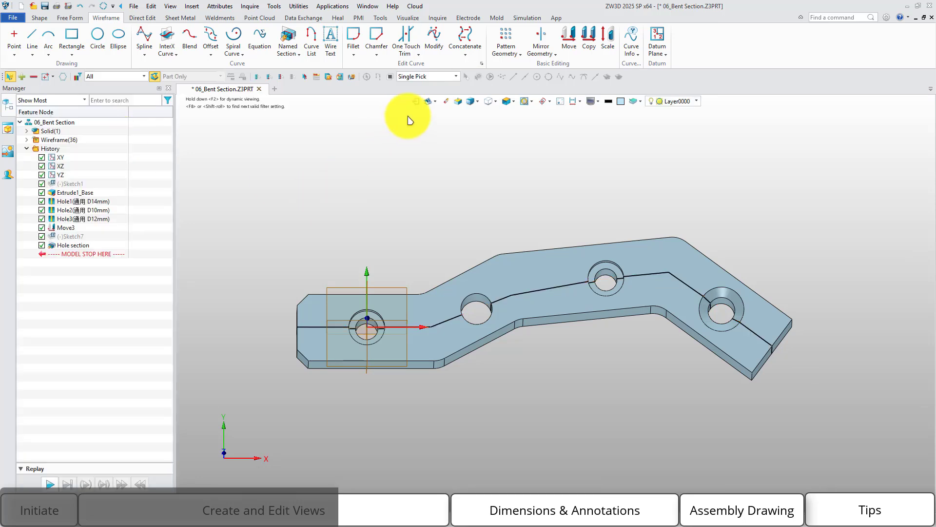
Step: Regenerate the 06_Bent Section_2D drawing and create a bent section view from Hole section below the TOP view
left_click(428, 103)
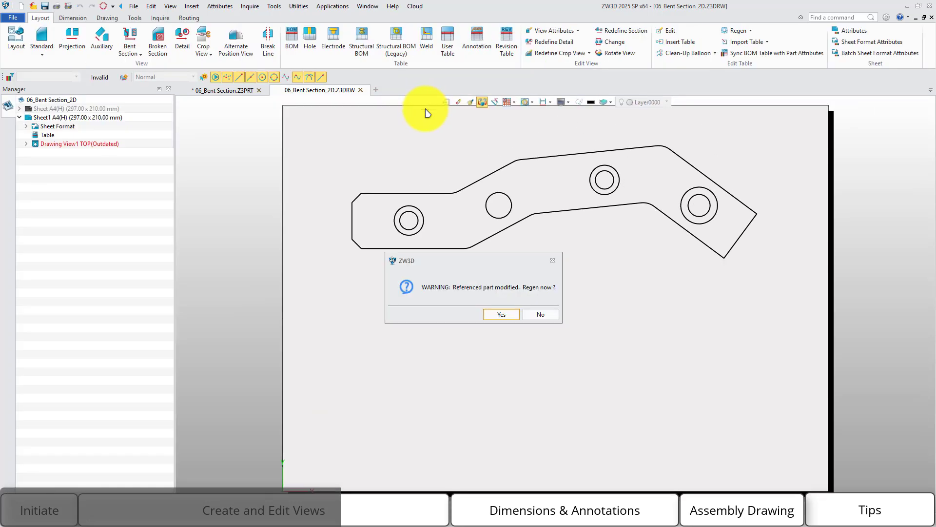
left_click(499, 320)
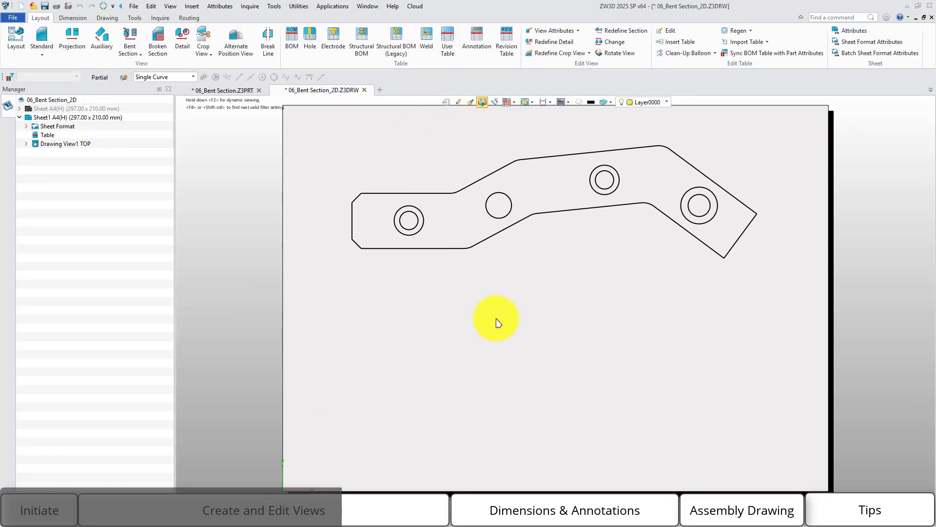
left_click(129, 40)
left_click(427, 184)
left_click(429, 371)
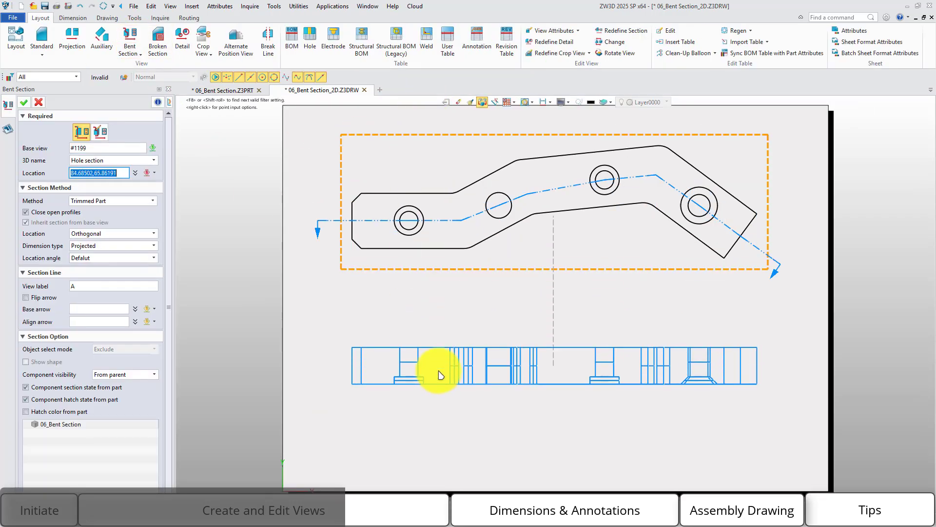
middle_click(438, 314)
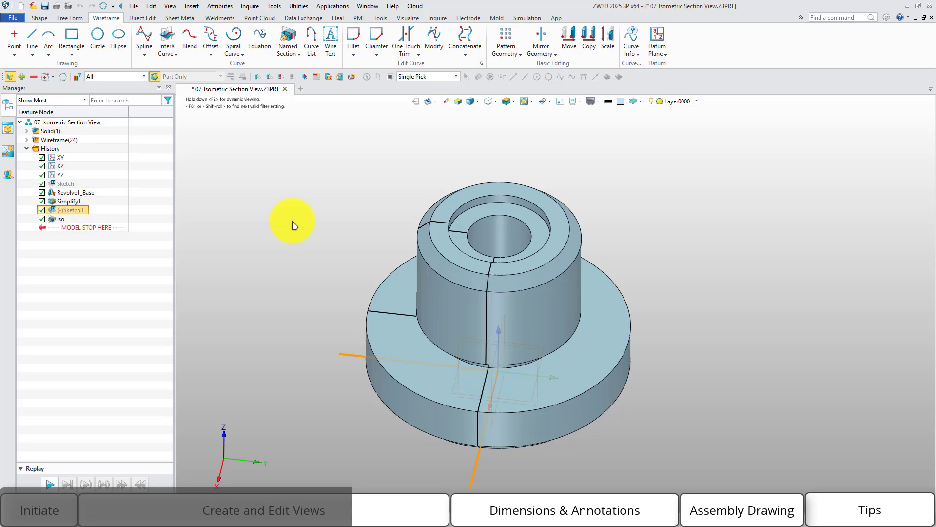
Step: Inspect the Iso named section on the 07_Isometric Section View part, and open its 2D drawing with the view regenerated
right_click_drag(293, 222, 299, 272)
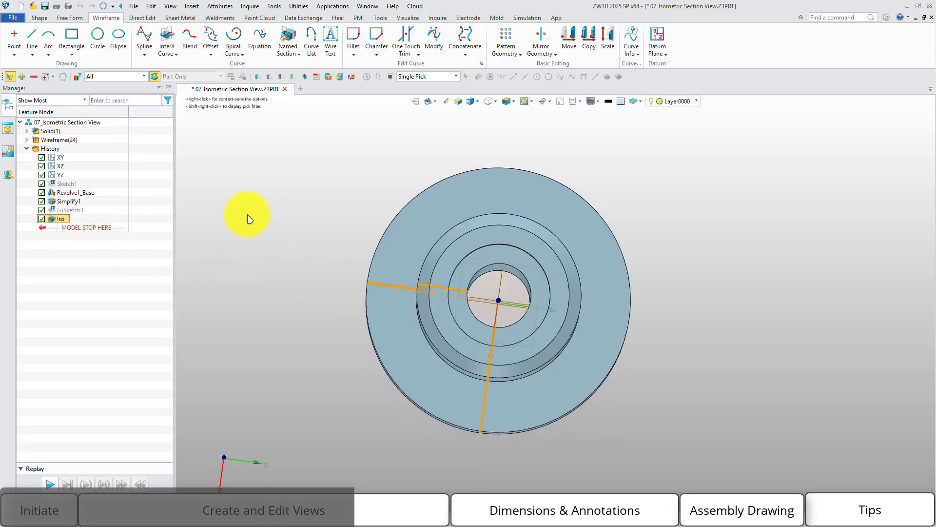
right_click_drag(249, 218, 264, 187)
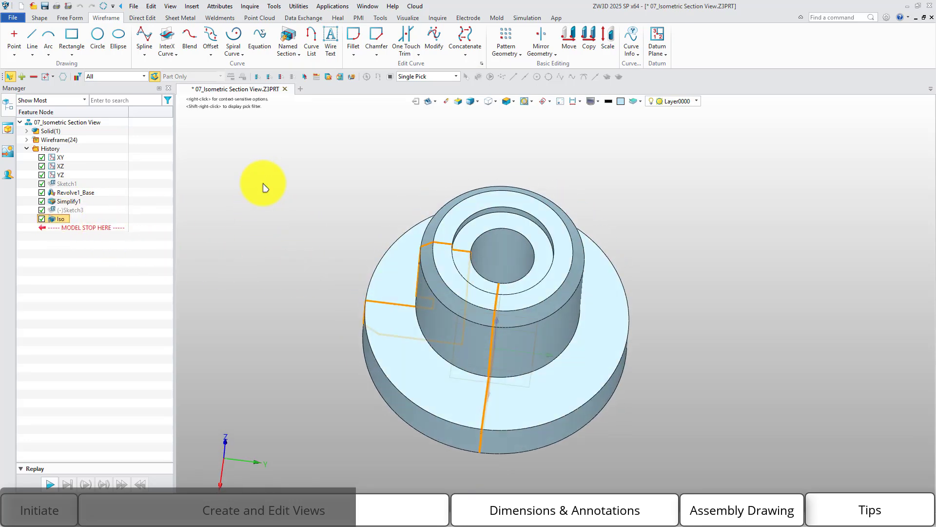
right_click(737, 178)
left_click(777, 315)
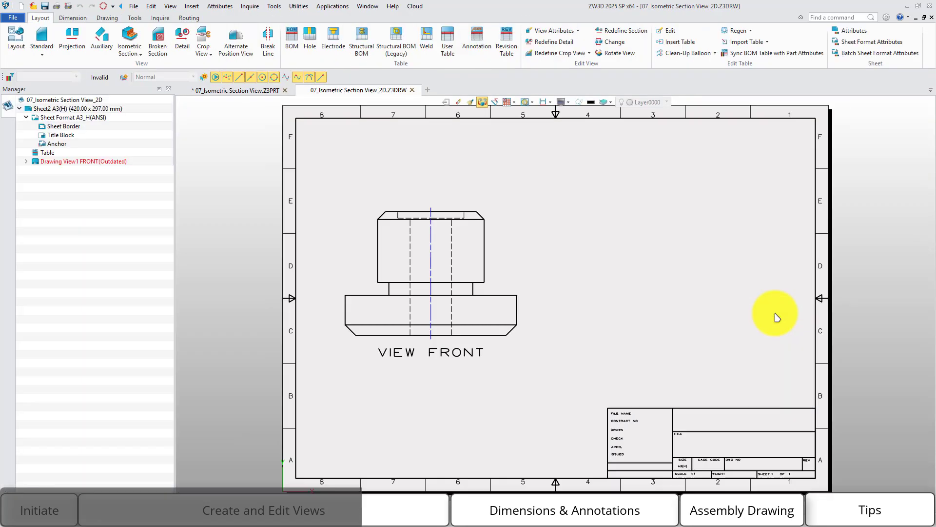
left_click(509, 320)
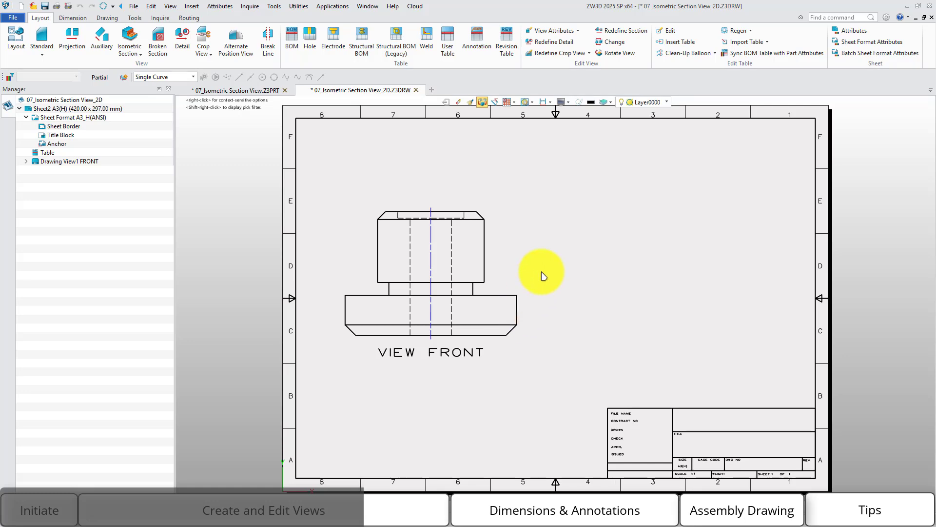
Step: Place an isometric section view of the Iso section beside the FRONT view at 1/1 custom scale, and turn off its hidden lines
left_click(135, 37)
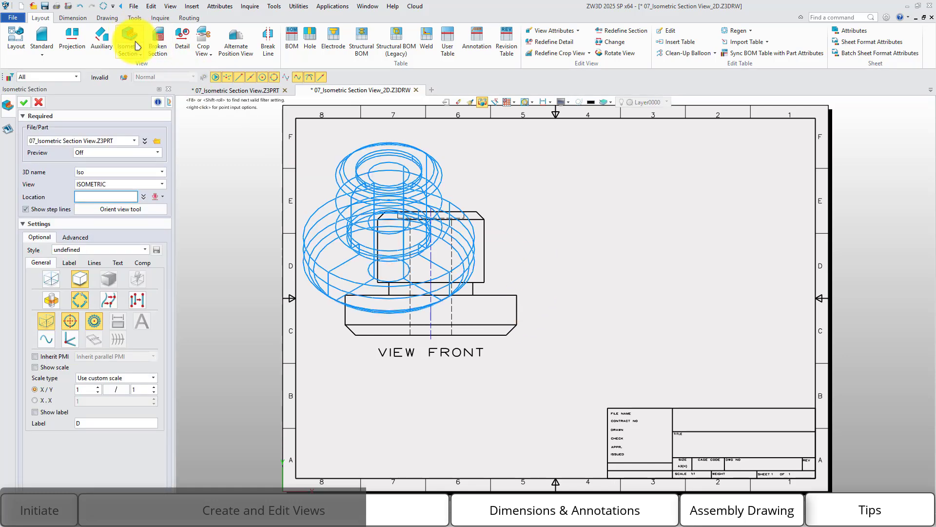
left_click(697, 240)
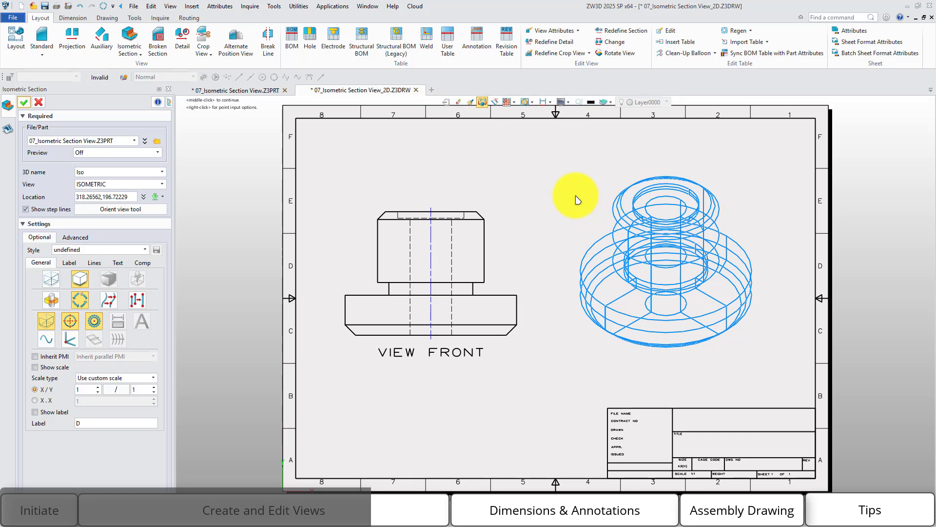
left_click(98, 184)
left_click(112, 239)
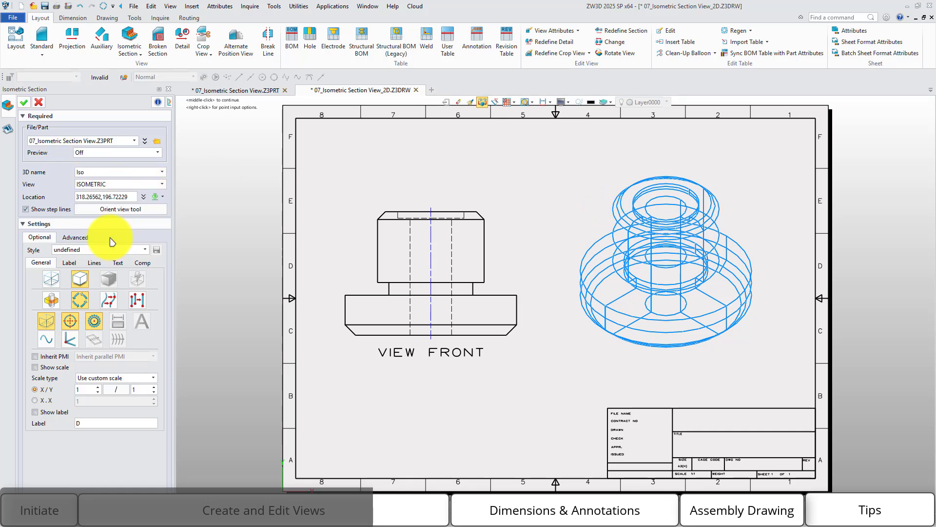
middle_click(564, 190)
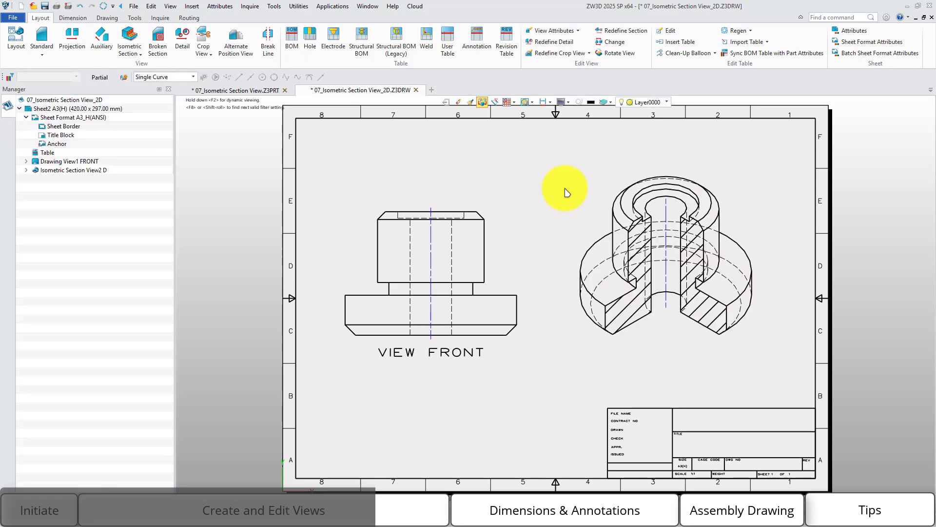
double_click(603, 210)
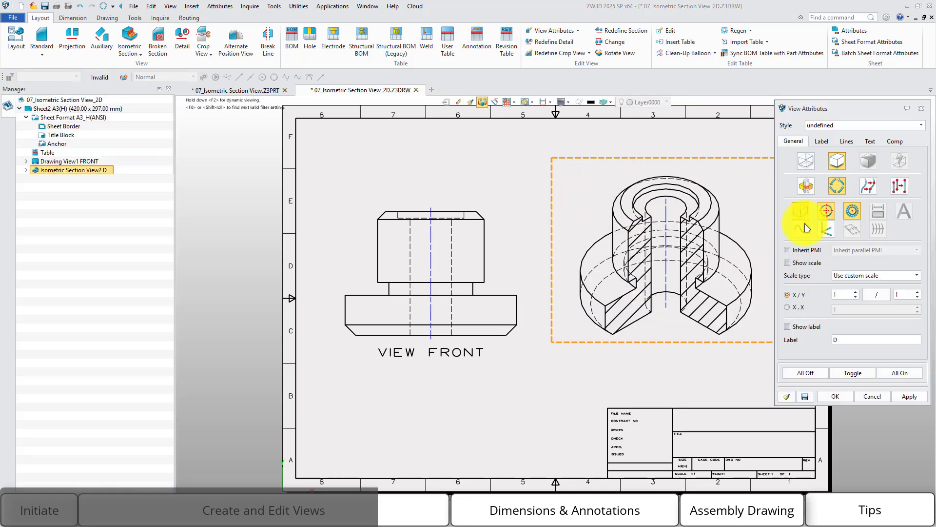
left_click(836, 397)
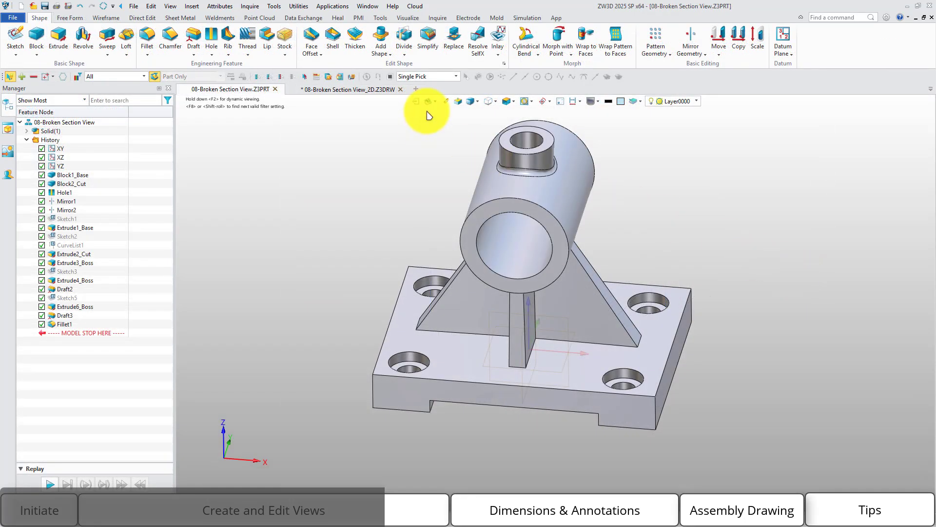
Step: In the 08-Broken Section View_2D drawing, project a front view below the first TOP view
left_click(383, 90)
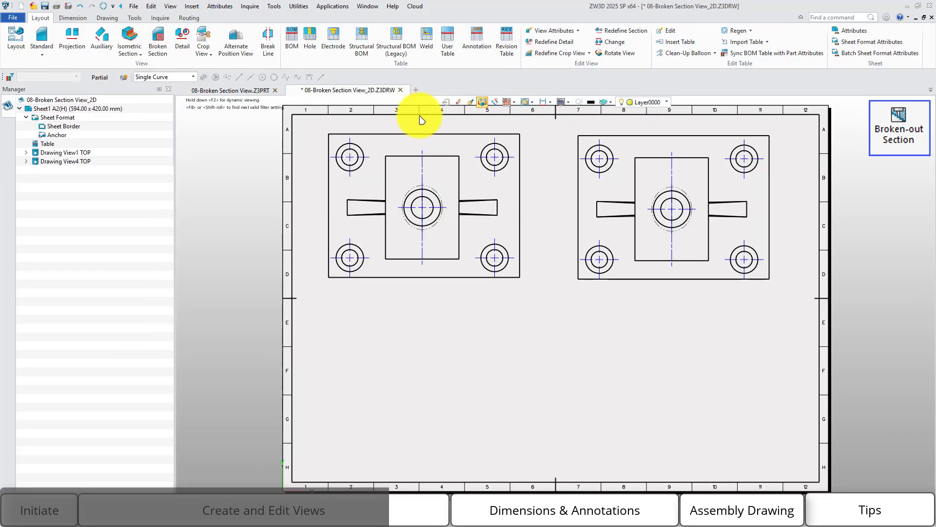
left_click(72, 39)
left_click(344, 265)
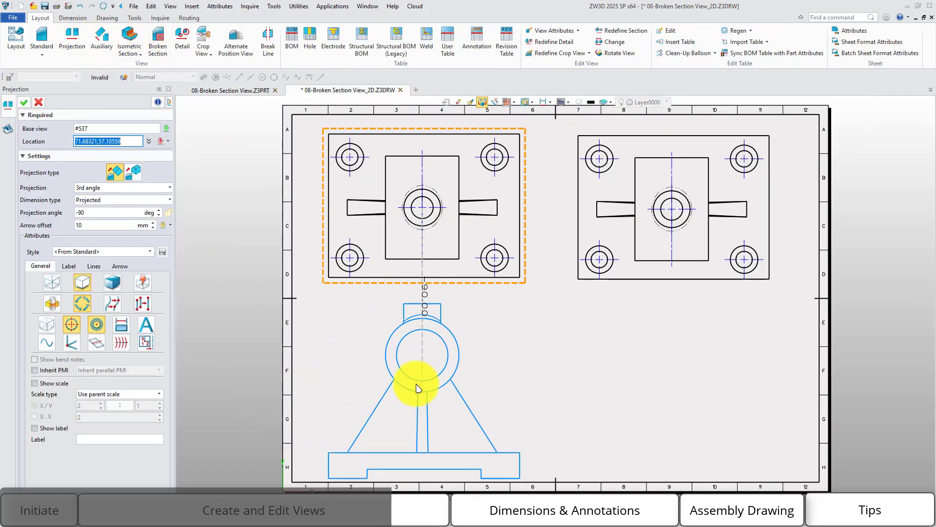
left_click(418, 388)
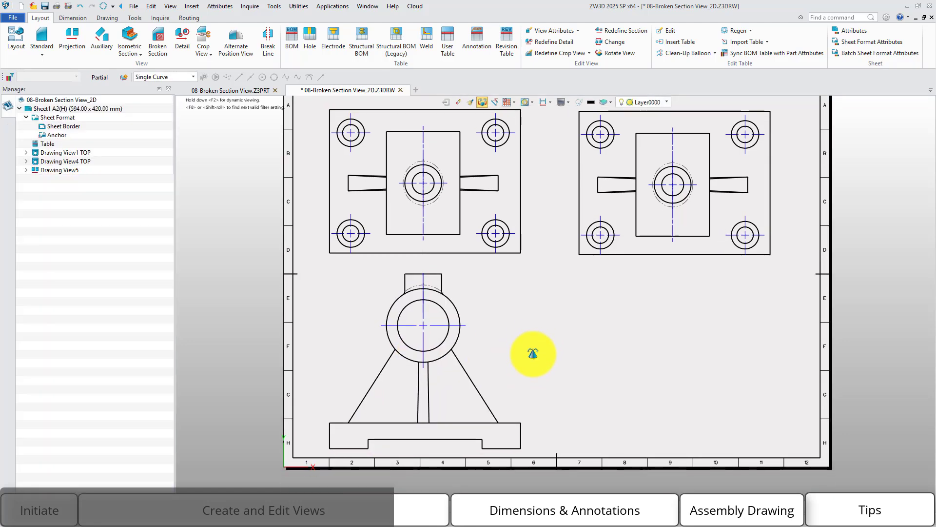
Step: Start a broken section on the front view and outline the base's right-hand hole area with a closed five-point spline boundary
left_click(158, 40)
left_click(495, 347)
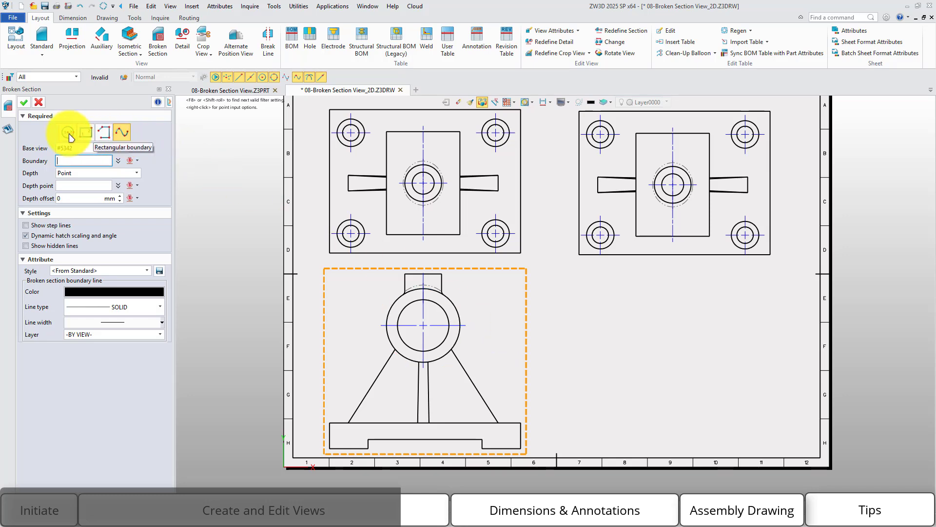
scroll(561, 390, "up", 4)
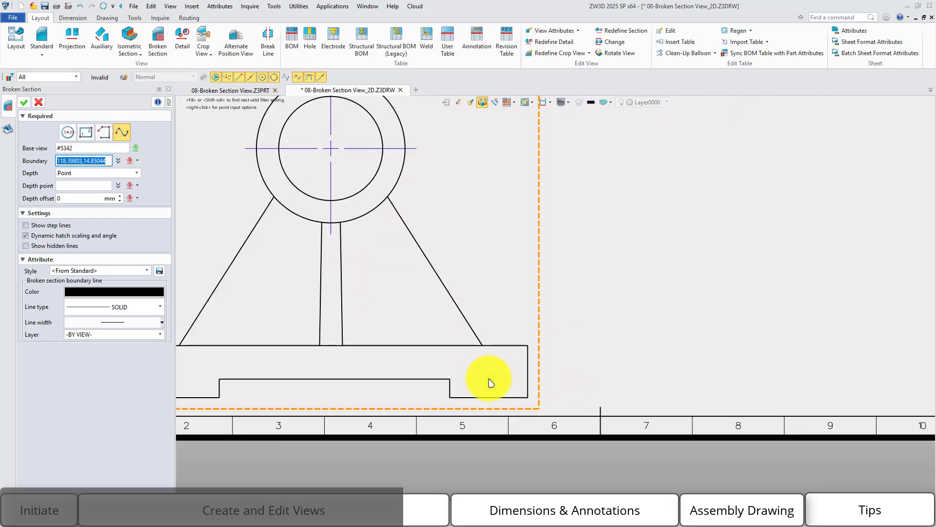
left_click(514, 311)
left_click(435, 318)
left_click(431, 389)
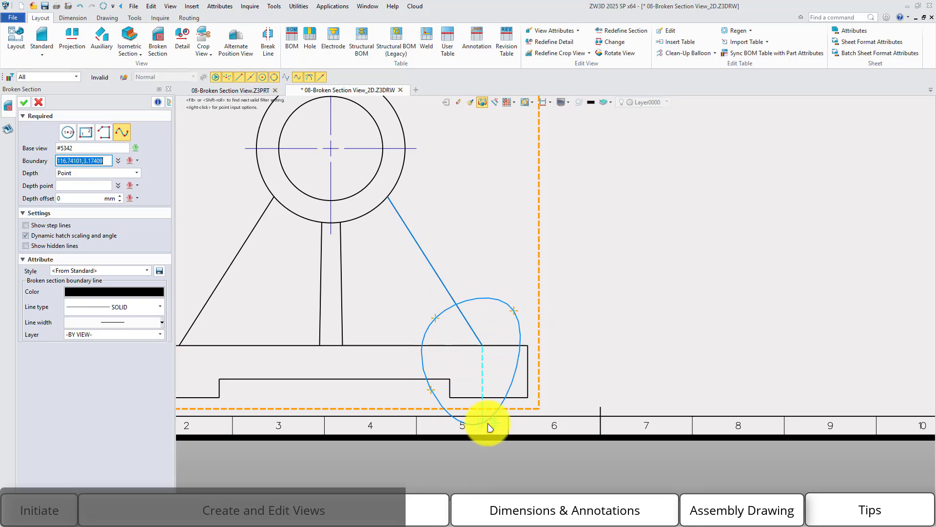
left_click(496, 419)
left_click(564, 364)
Step: Set the broken section's depth point at the centre of the first TOP view's lower-right hole, with 0 mm offset, and create the section
scroll(582, 349, "down", 4)
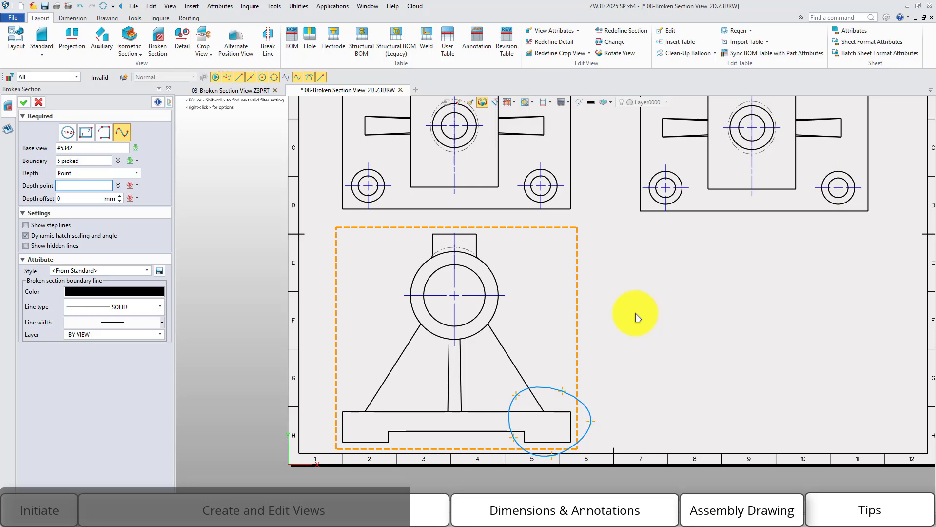
left_click(83, 188)
middle_click_drag(590, 229, 591, 307)
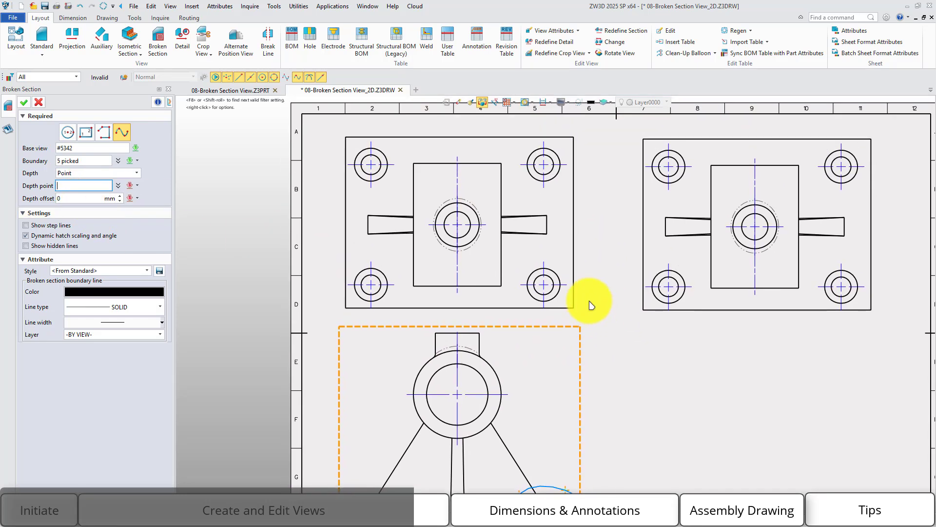
left_click(544, 284)
middle_click_drag(615, 376, 611, 318)
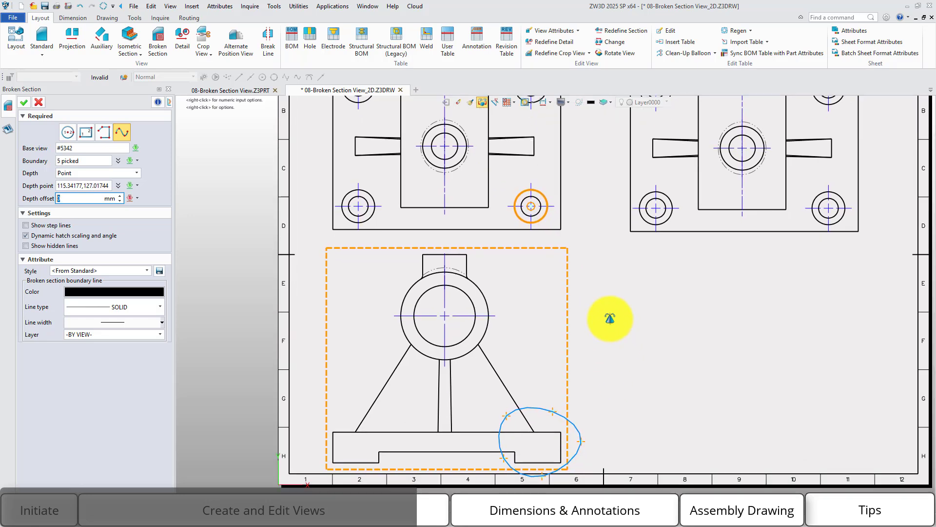
middle_click(610, 318)
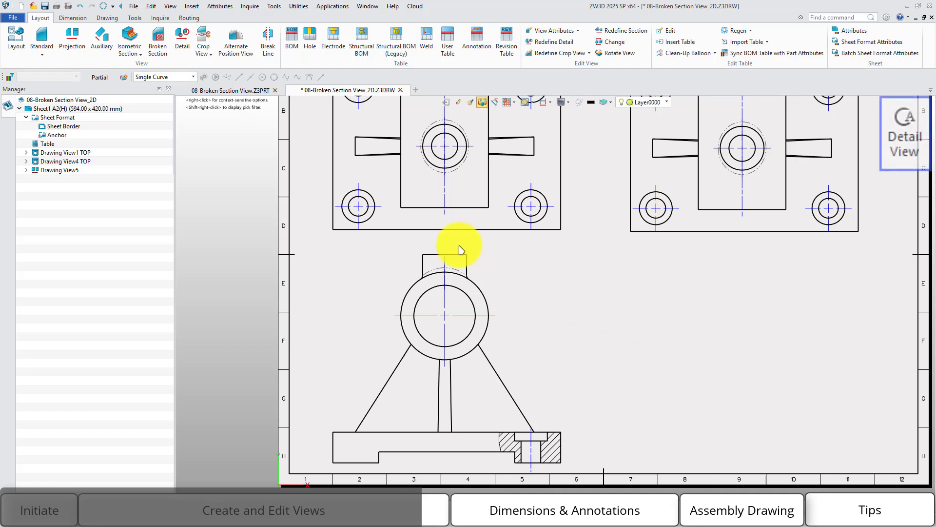
Step: Create a circular detail view of the sectioned hole with multiplier 2 and place it to the right of the front view
left_click(183, 39)
left_click(538, 356)
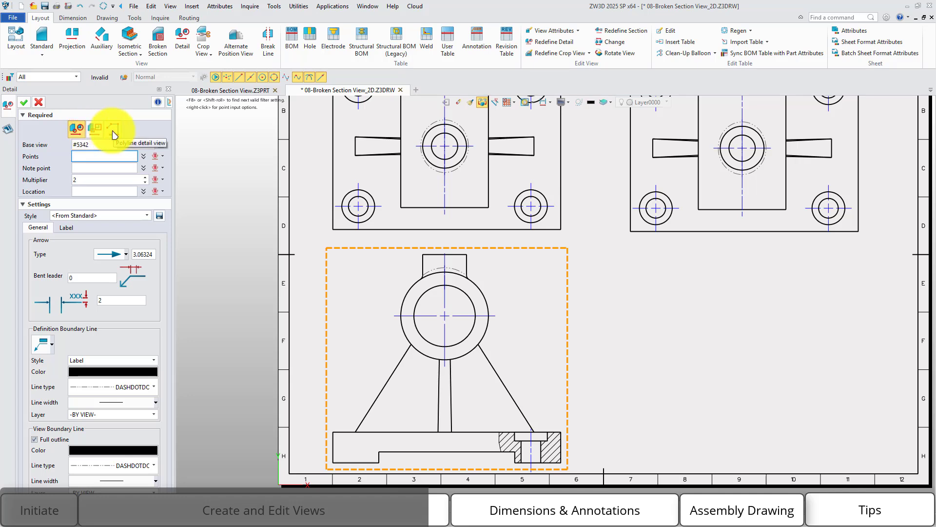
left_click(542, 446)
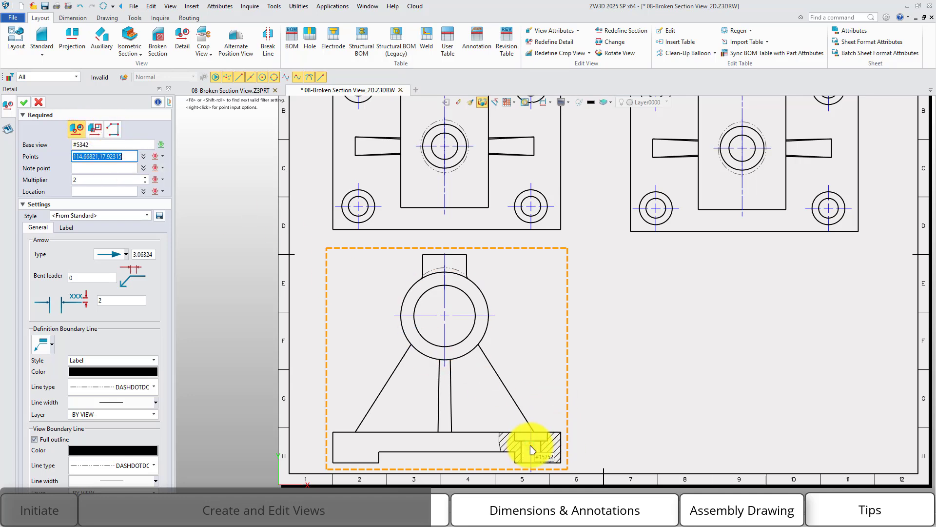
left_click(531, 441)
left_click(545, 405)
left_click(550, 390)
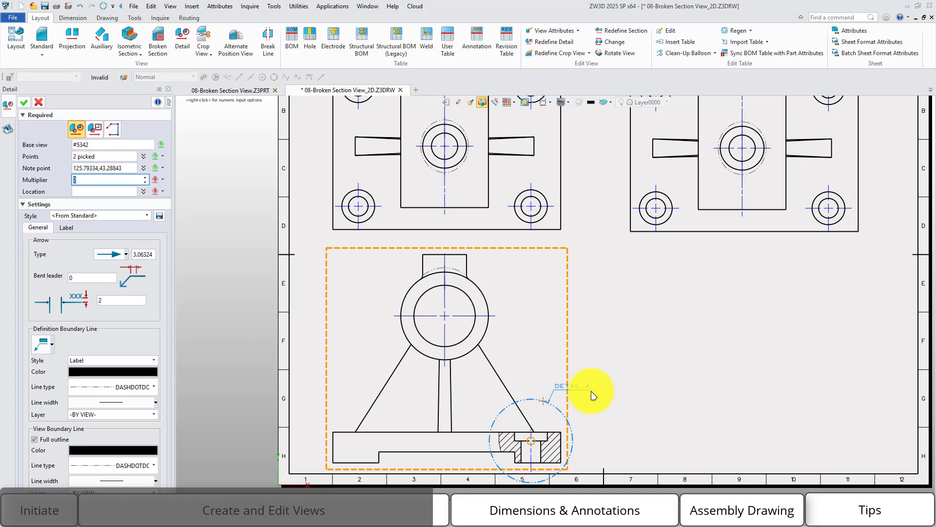
left_click(741, 353)
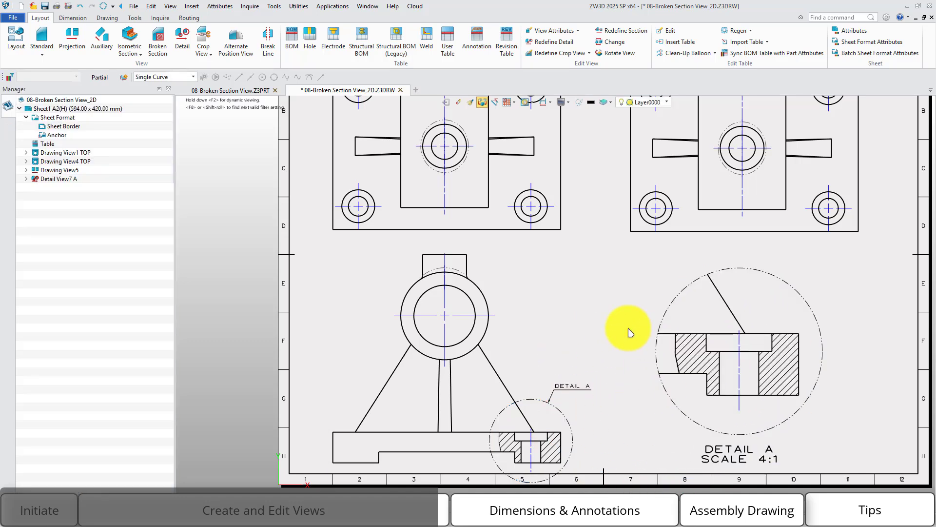
Step: Crop the front view with a circular boundary around the sectioned hole
left_click(203, 39)
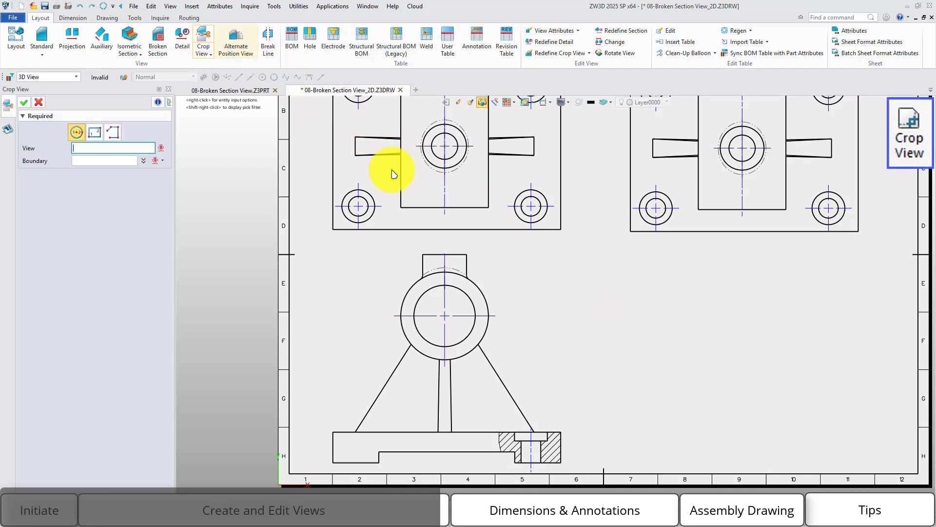
left_click(521, 355)
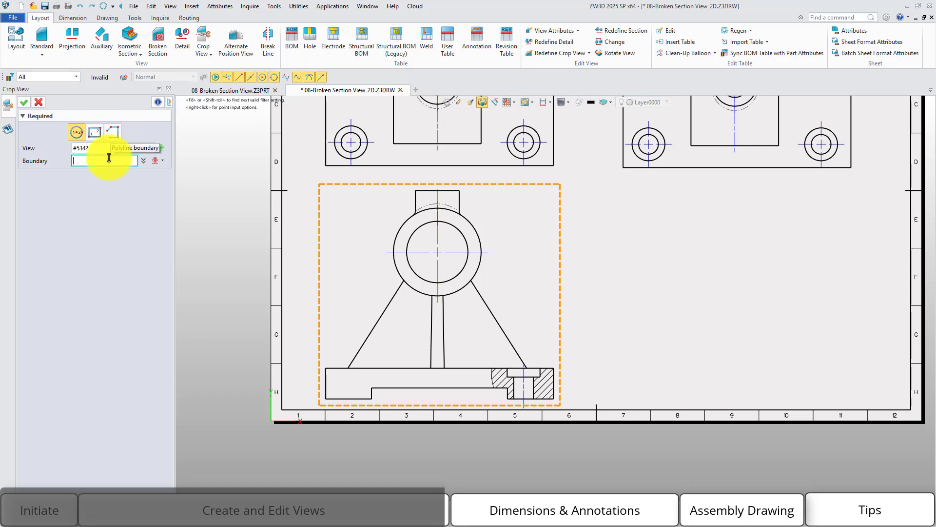
left_click(520, 381)
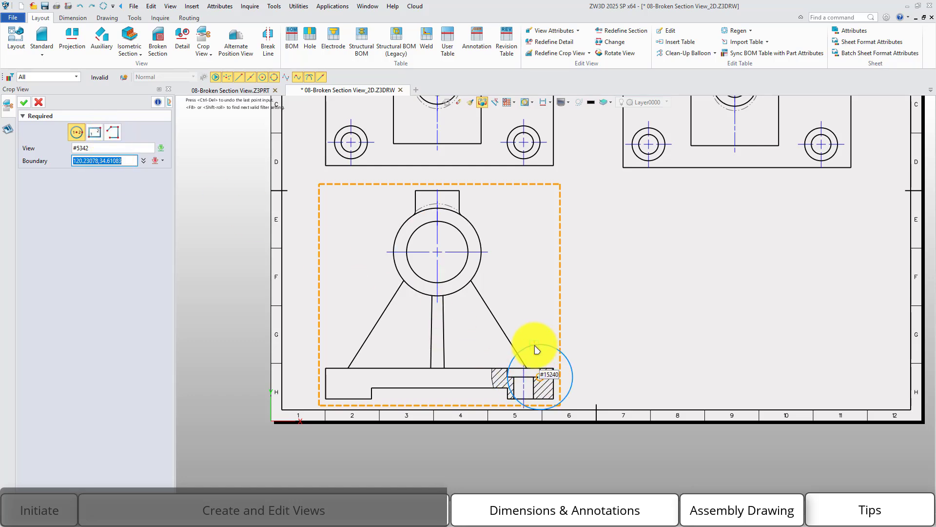
left_click(520, 335)
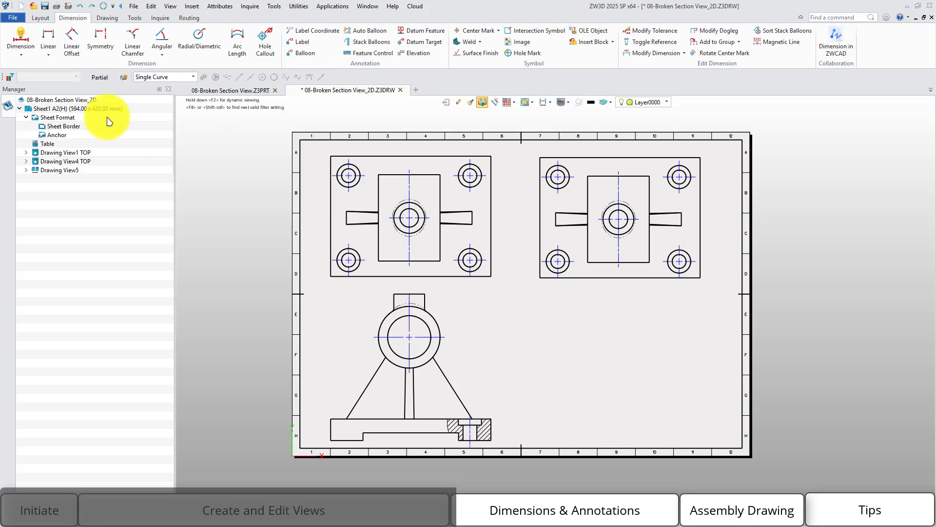
Step: Dimension the plate width below the first TOP view and the outer radius of its lower-right counterbored hole
left_click(20, 39)
scroll(403, 268, "up", 3)
left_click(424, 284)
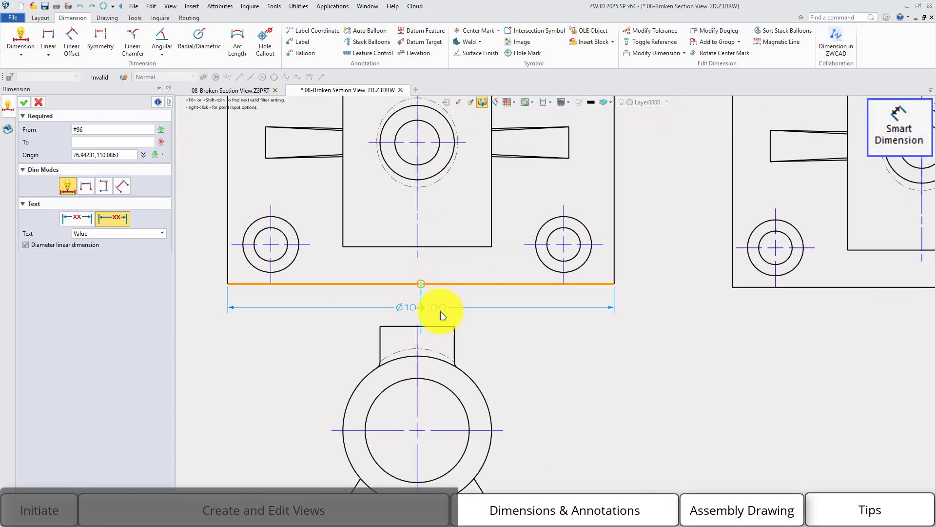
left_click(442, 307)
left_click(654, 273)
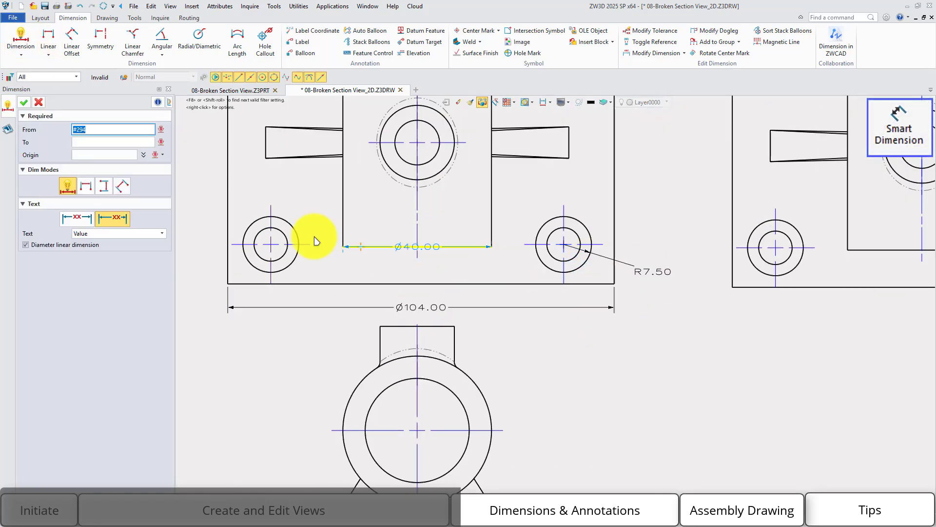
Step: Add a diameter dimension to the outer circle of the first TOP view's lower-left hole
left_click(262, 254)
left_click(87, 189)
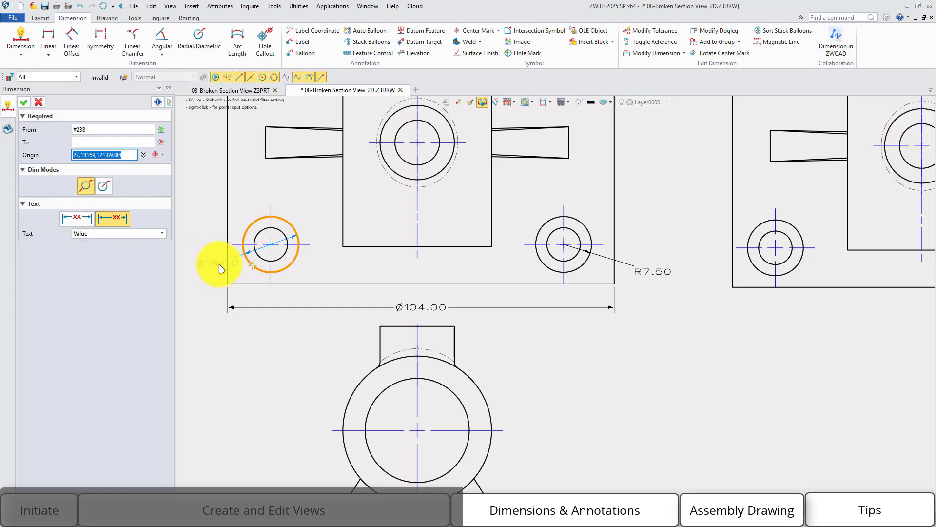
middle_click_drag(194, 272, 309, 267)
left_click(309, 267)
Step: Dimension the angle between the centre rib's right edge and the base's upper edge in the front view
middle_click_drag(765, 403, 708, 278)
scroll(707, 381, "down", 1)
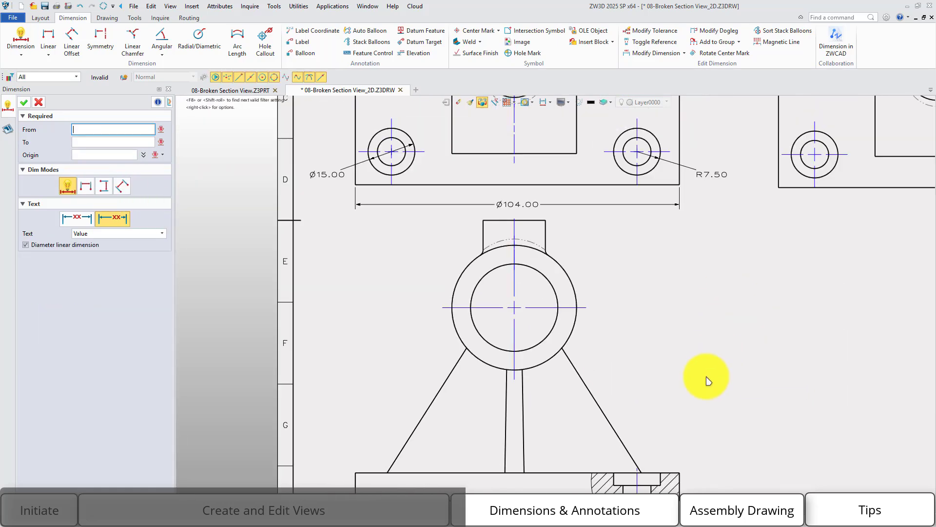
middle_click_drag(707, 380, 666, 280)
scroll(508, 358, "up", 4)
left_click(458, 356)
left_click(483, 396)
left_click(520, 343)
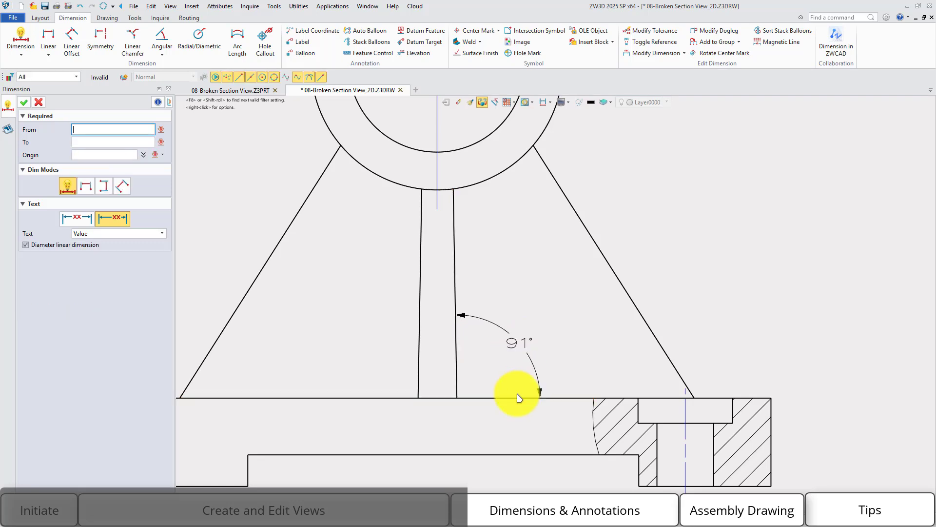
Step: Dimension the diameter of the sectioned through hole, placing the value below the front view's base
mouse_move(795, 367)
middle_mouse_down()
mouse_move(744, 276)
mouse_move(715, 262)
middle_mouse_up()
left_click(578, 336)
left_click(634, 350)
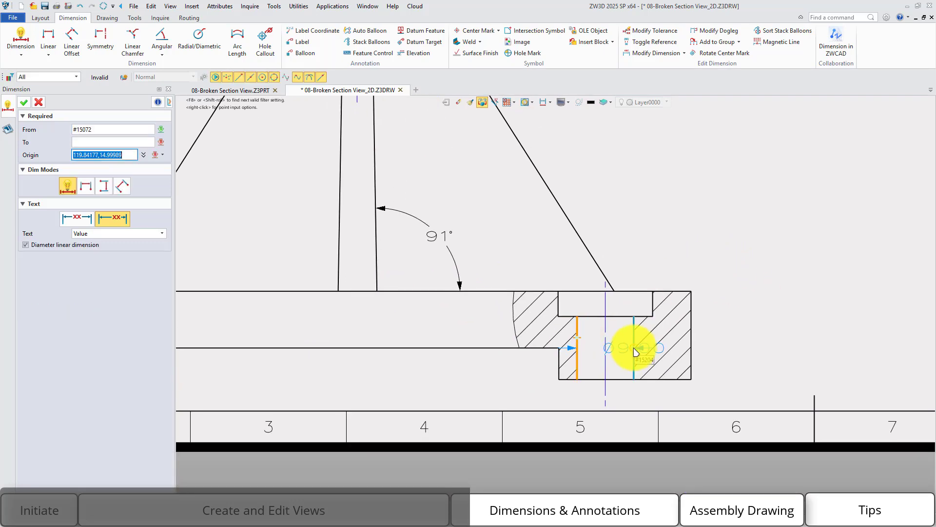
middle_click_drag(634, 383, 631, 340)
left_click(686, 441)
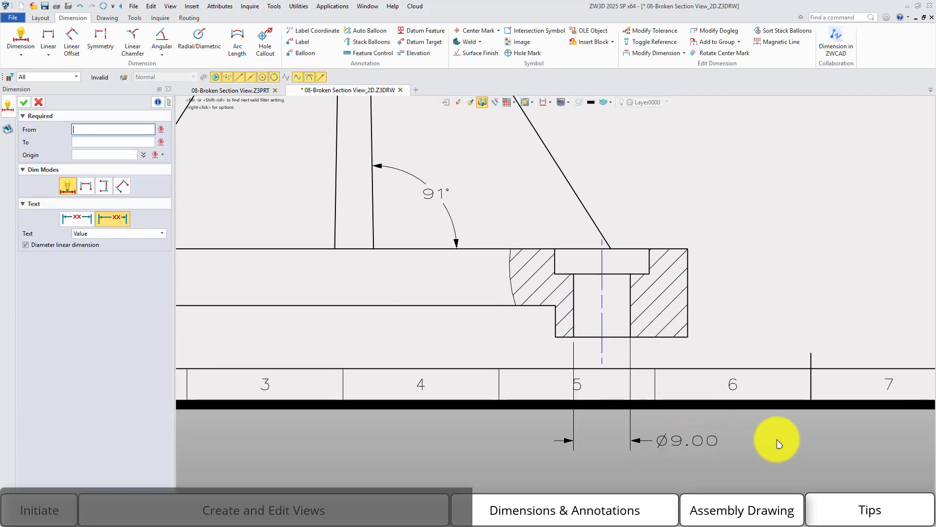
middle_click_drag(707, 209, 636, 211)
left_click(615, 264)
left_click(538, 276)
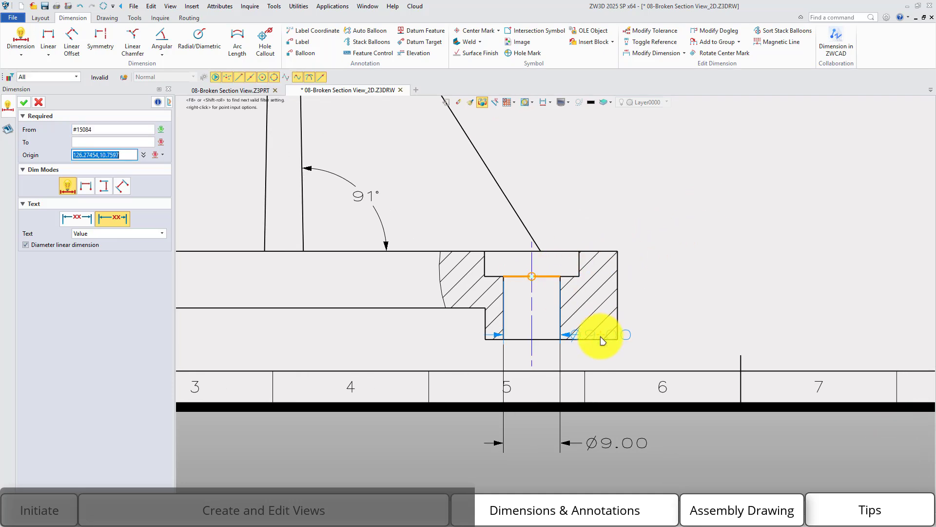
left_click(599, 338)
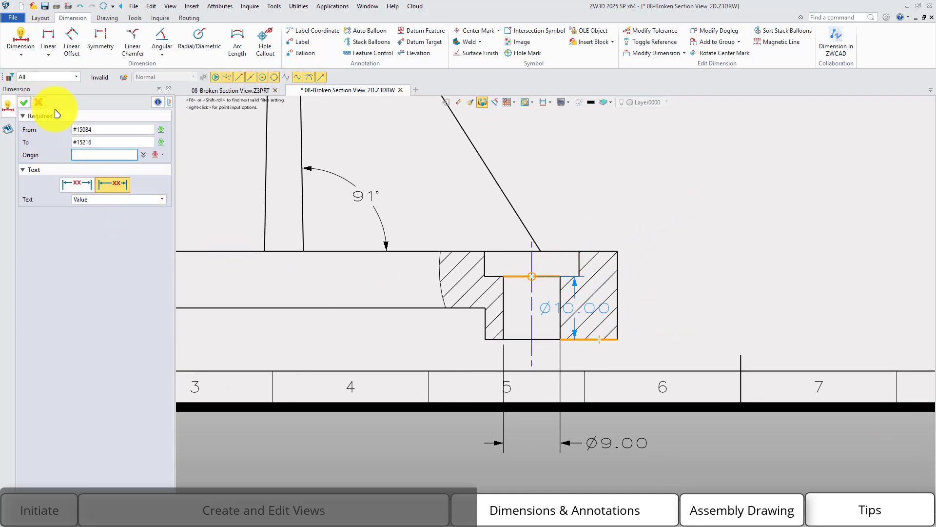
left_click(38, 102)
Step: Turn off diameter linear dimensioning and dimension the sectioned hole's counterbore depth to the right of the base
left_click(21, 39)
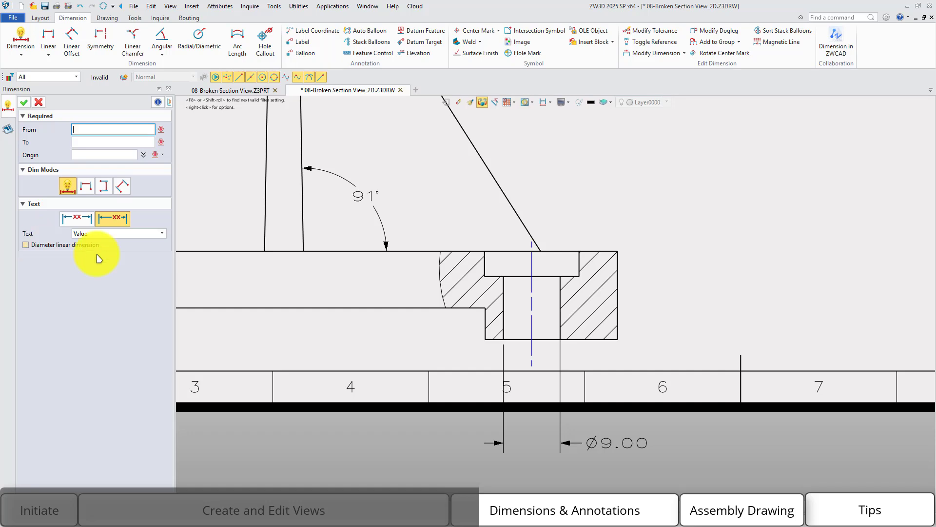
left_click(569, 252)
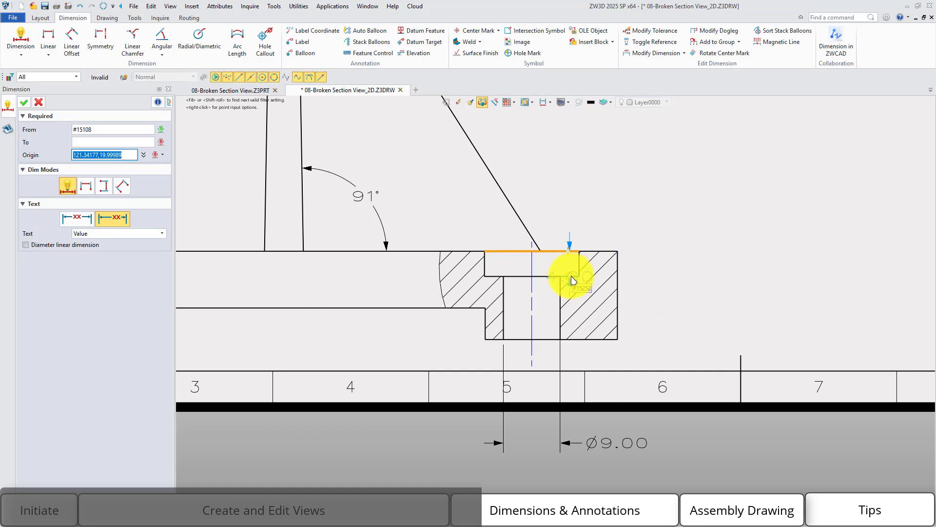
left_click(573, 280)
left_click(673, 277)
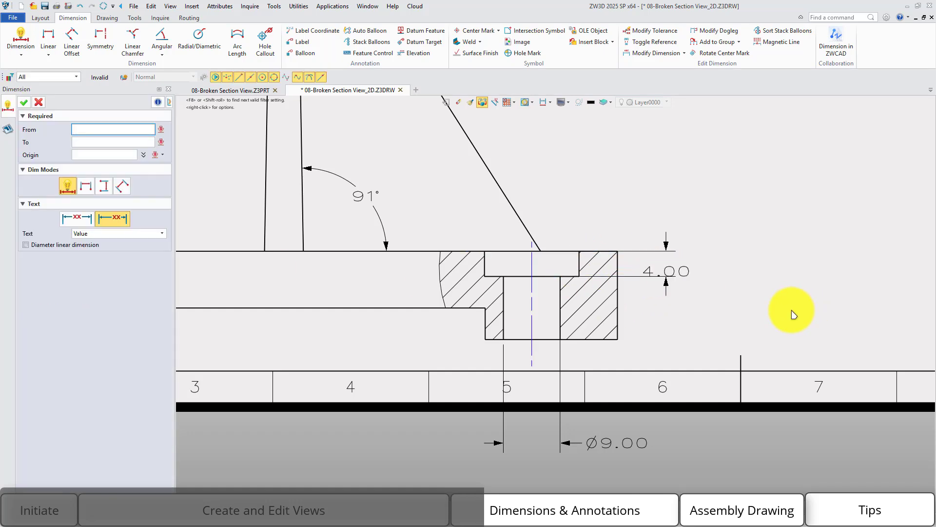
Step: Dimension the radius of the small fillet where the upper boss meets the ring's right side in the front view
scroll(775, 309, "down", 3)
middle_click_drag(782, 209, 784, 398)
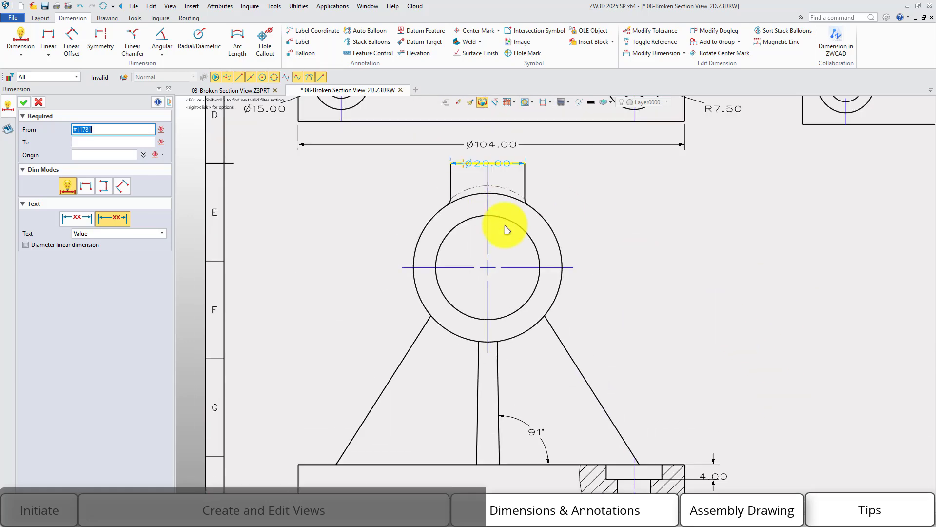
scroll(507, 229, "up", 3)
left_click(621, 222)
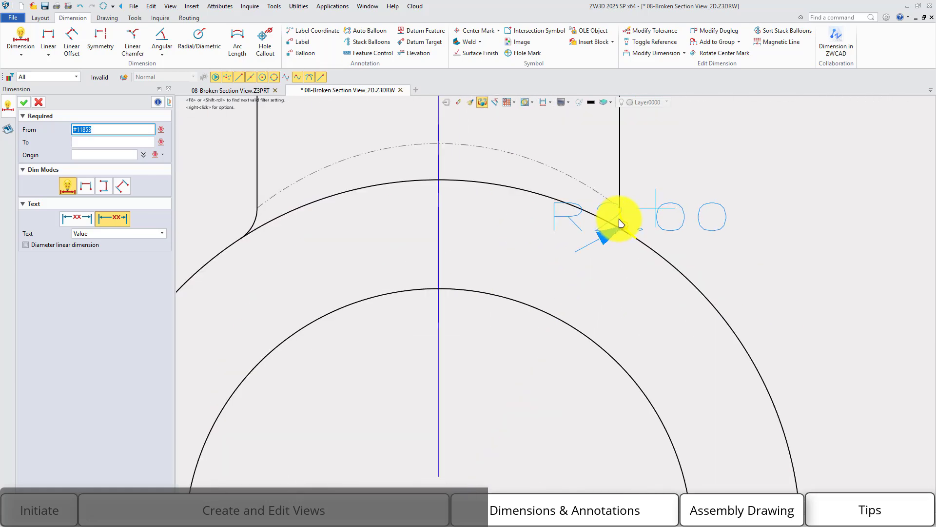
left_click(519, 278)
scroll(689, 292, "down", 3)
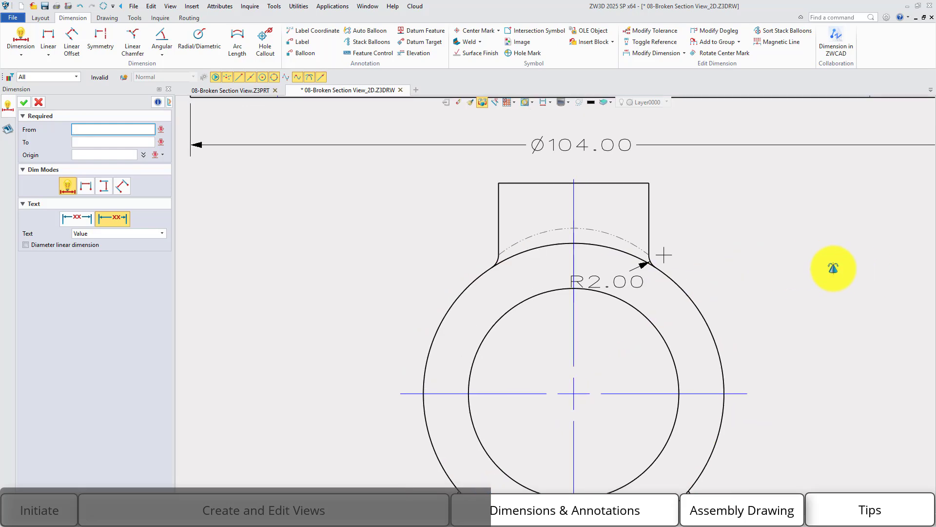
scroll(665, 266, "down", 5)
key("Escape")
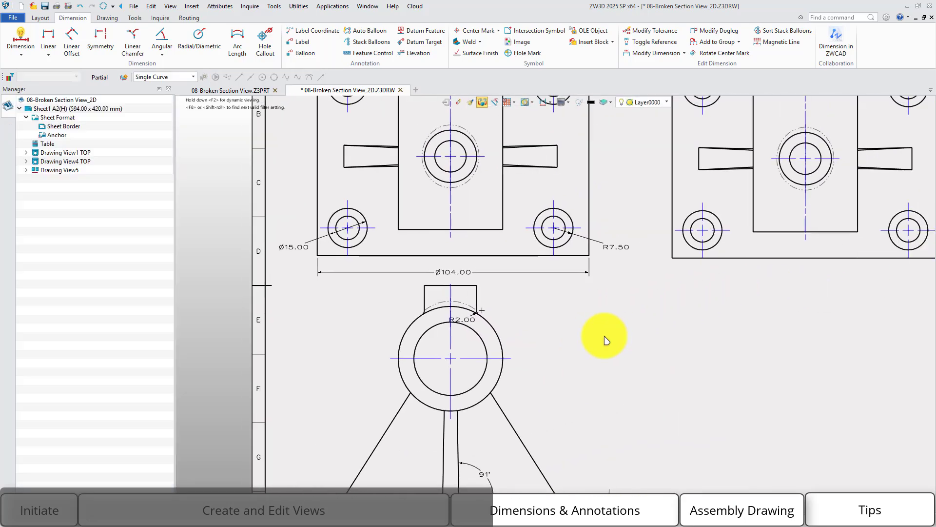
Step: Start a vertical ordinate dimension from the lower edge of the right-hand top view, placing its values beyond the plate's right side
scroll(605, 337, "down", 3)
left_click(48, 37)
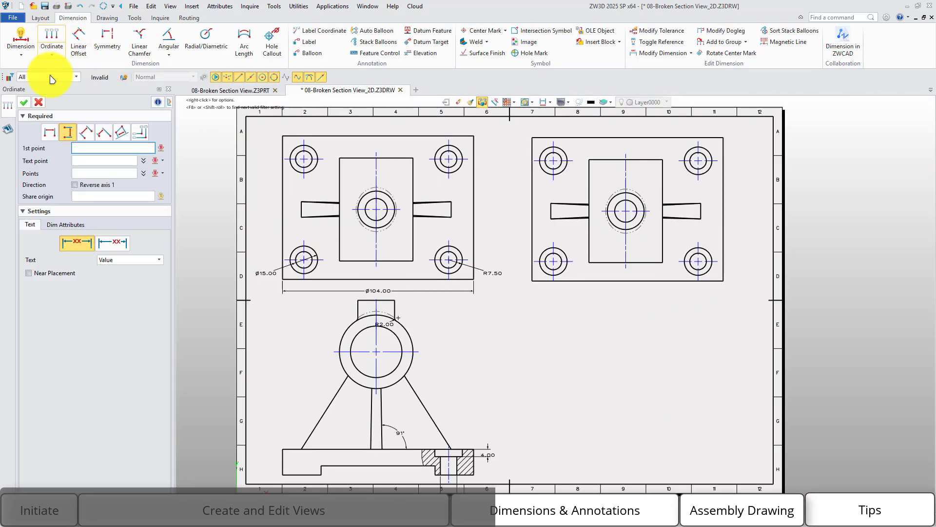
scroll(751, 273, "up", 3)
left_click(659, 400)
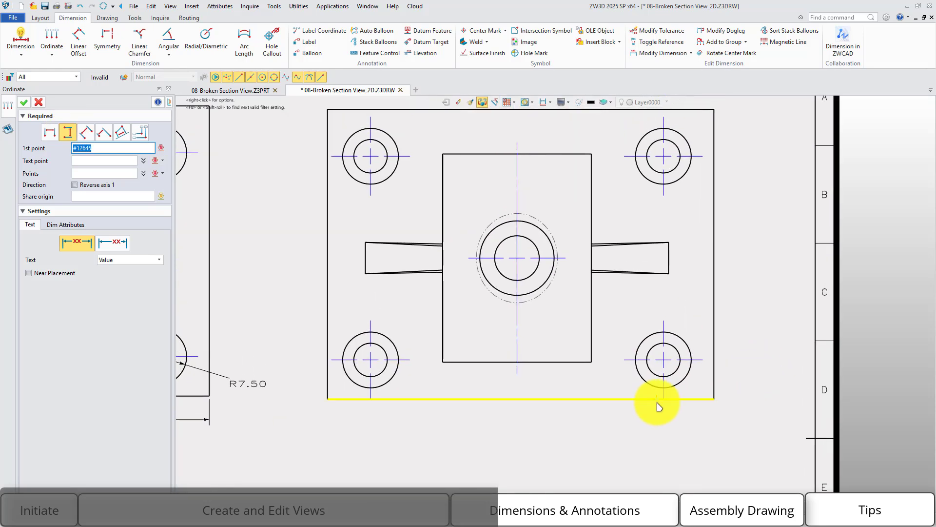
left_click(781, 411)
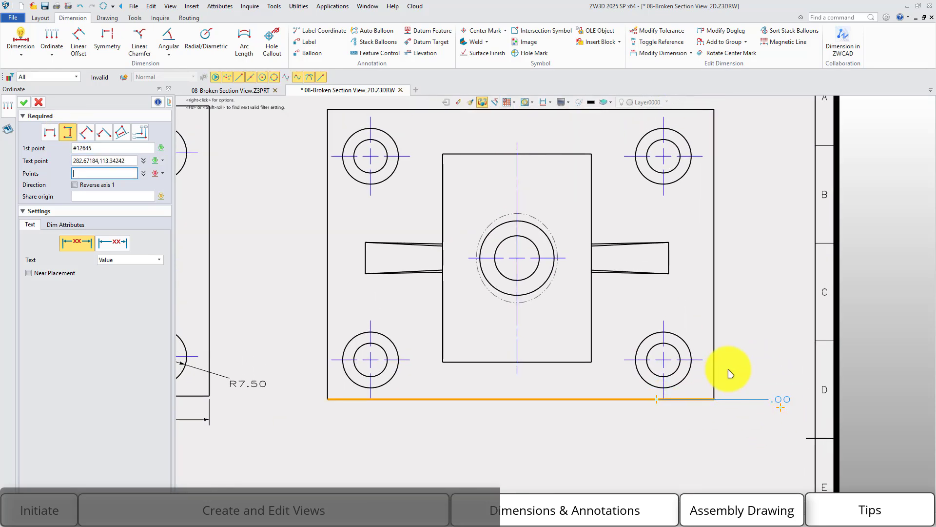
Step: Add ordinate values for the plate's two right-hand holes, upper edge, right rib end and central block's lower edge
left_click(664, 360)
left_click(663, 156)
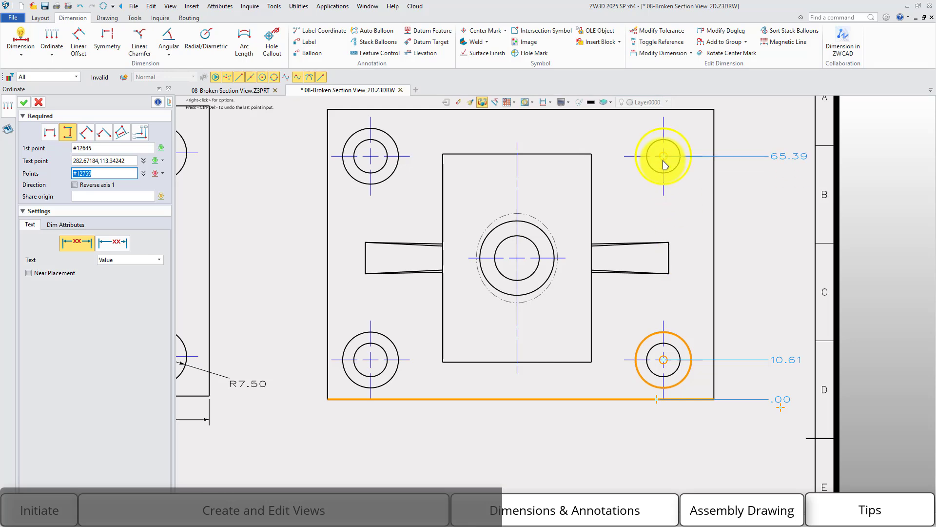
left_click(690, 115)
left_click(669, 258)
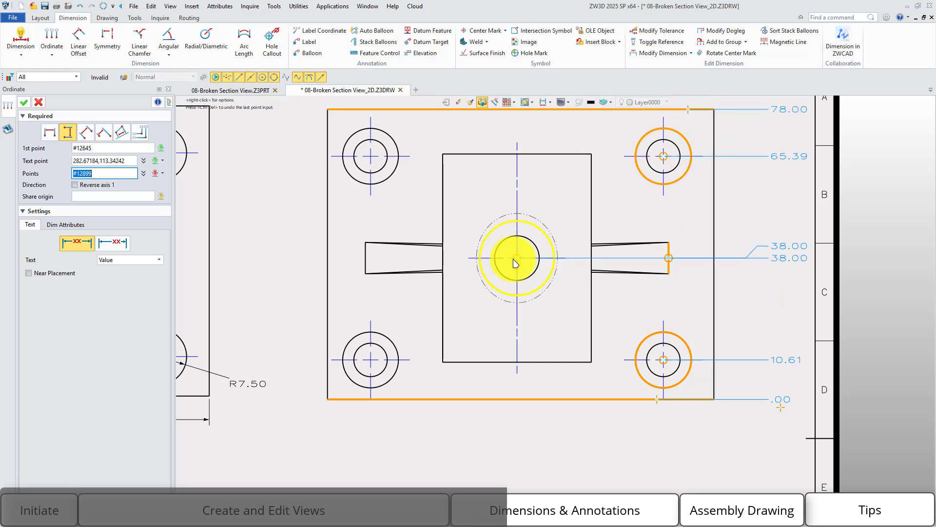
left_click(520, 366)
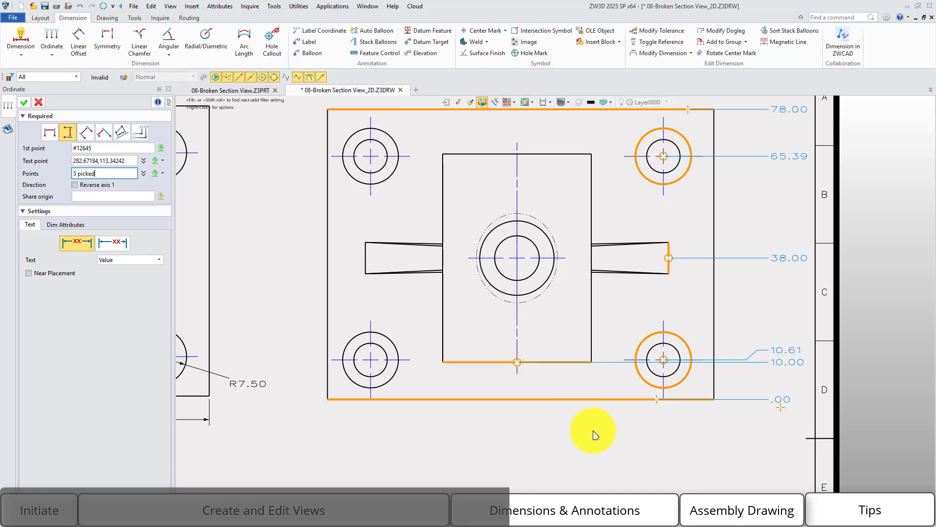
middle_click(594, 434)
Step: Add a hole callout with auto text placement to the lower-right counterbored hole of the right-hand top view
scroll(594, 434, "down", 1)
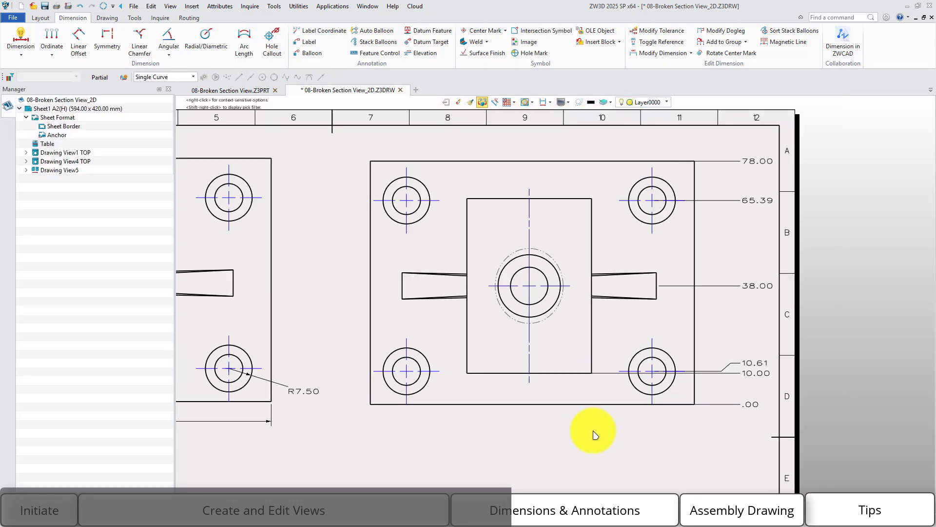
left_click(271, 46)
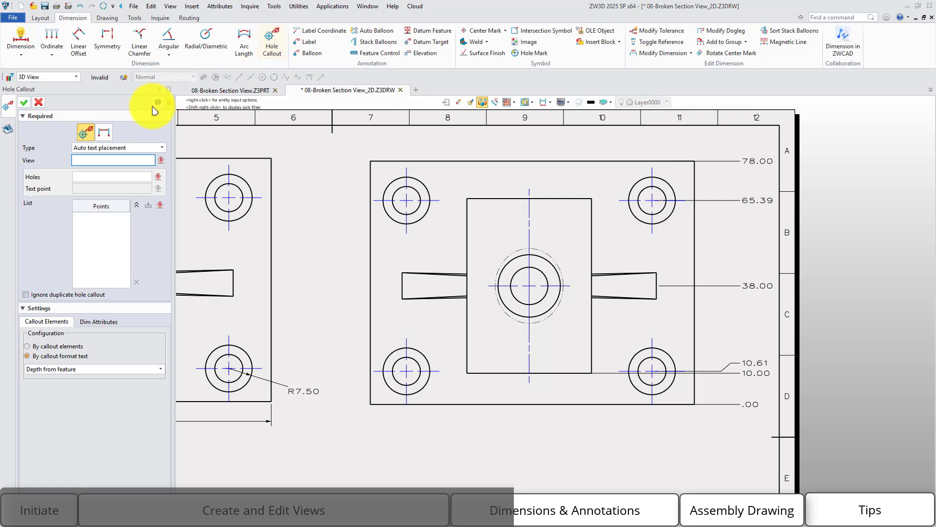
scroll(649, 388, "up", 4)
left_click(675, 369)
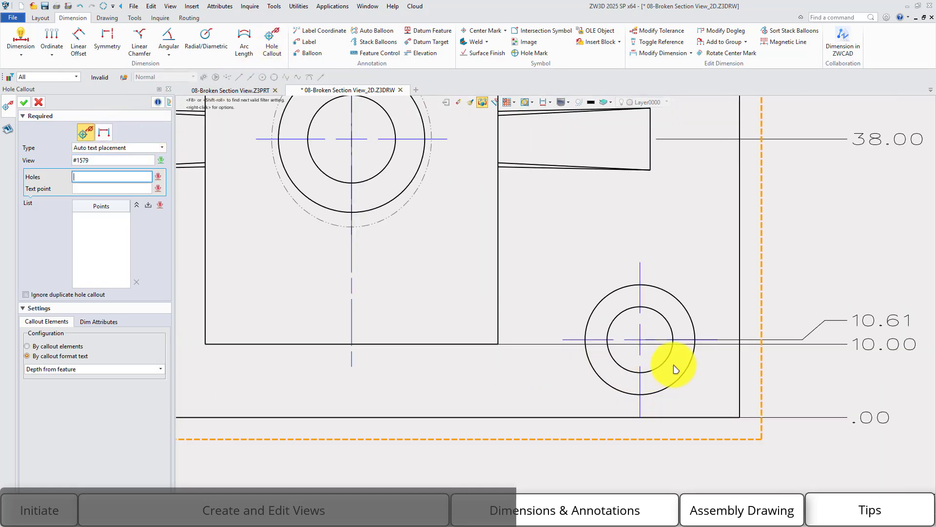
left_click(670, 368)
middle_click(666, 364)
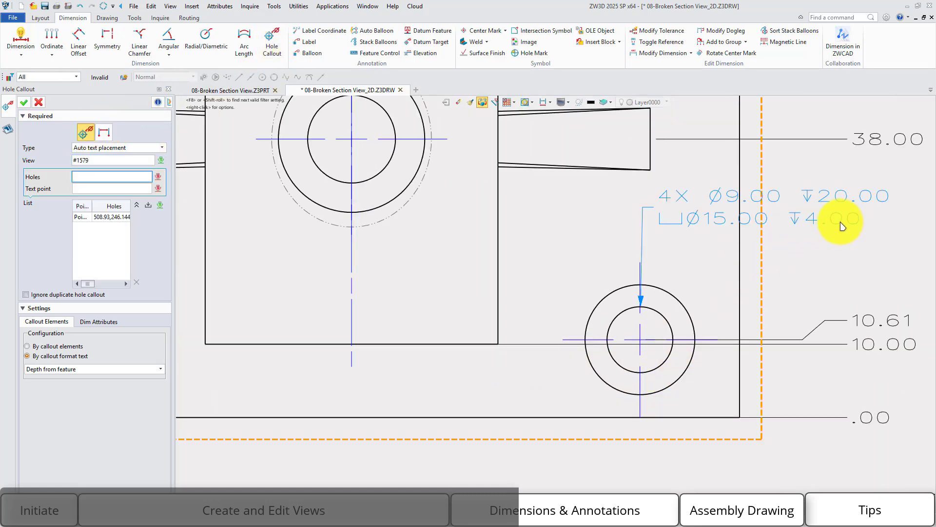
Step: Move the hole callout text below the right-hand top view and configure the callout by callout elements
left_click(94, 217)
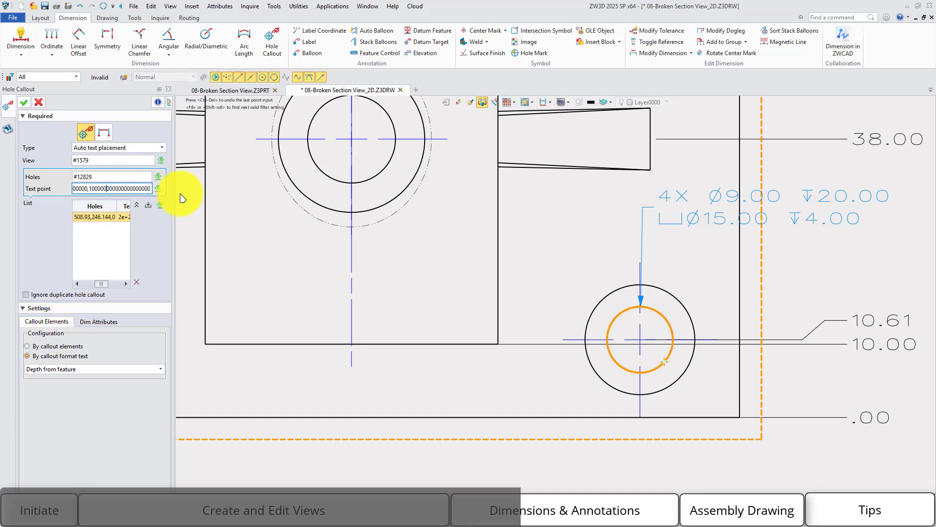
middle_click_drag(513, 448, 672, 288)
left_click(498, 374)
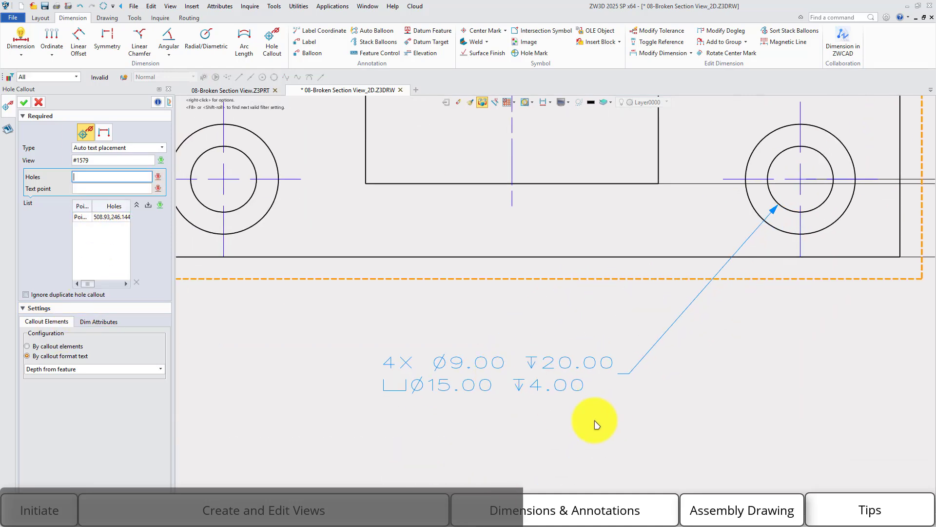
left_click(61, 346)
scroll(49, 373, "down", 1)
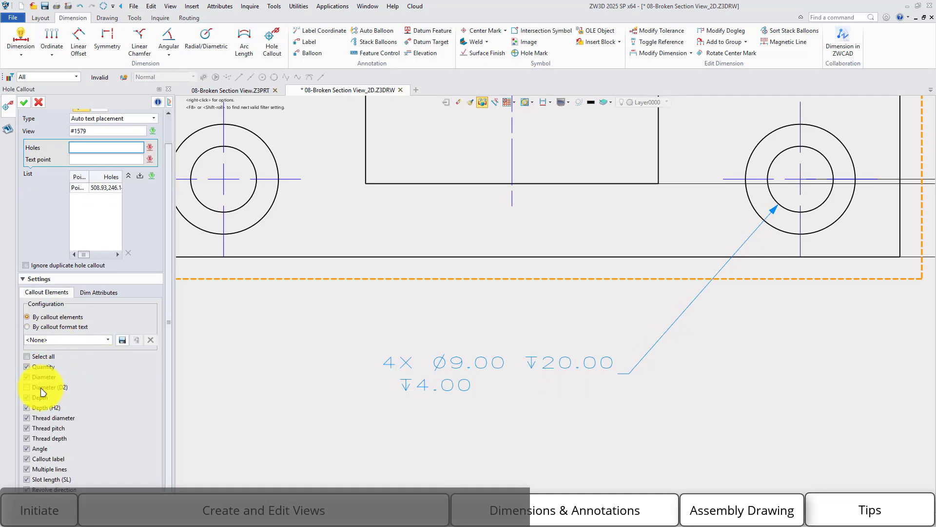
middle_click(232, 400)
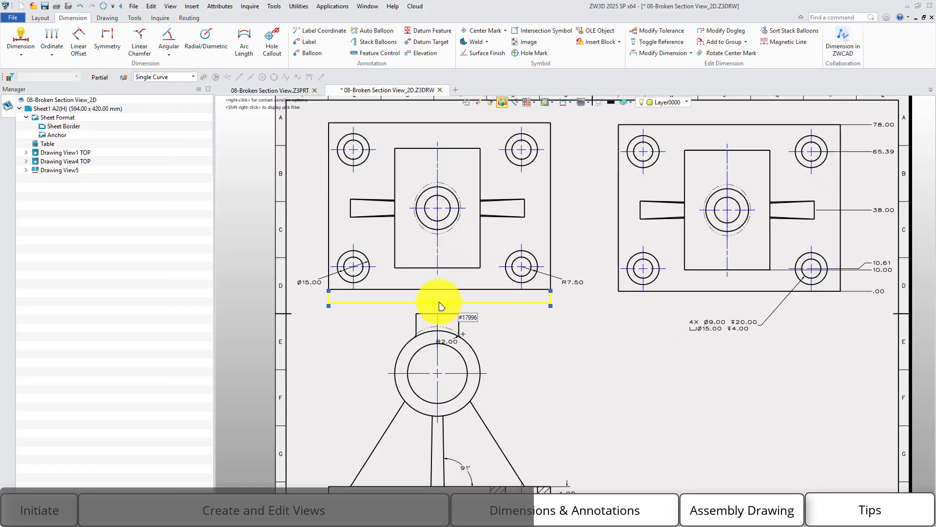
scroll(441, 306, "up", 3)
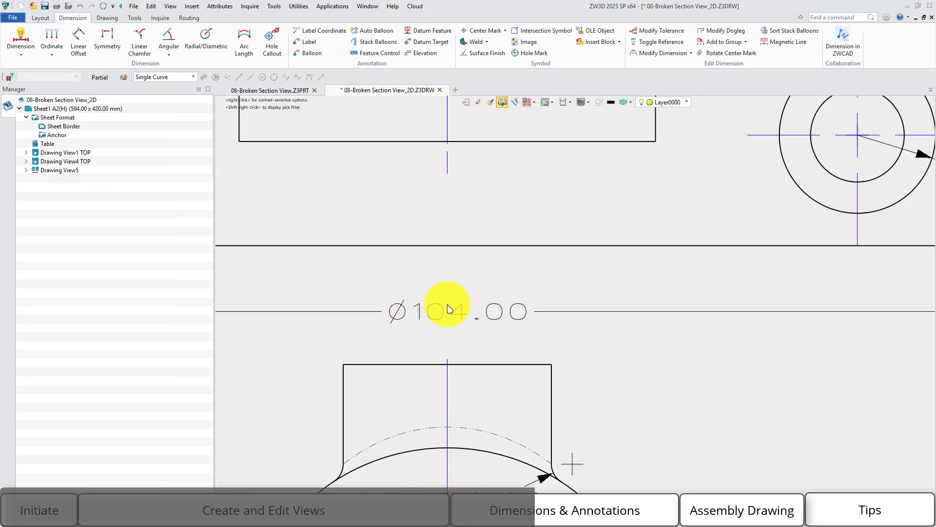
double_click(444, 306)
left_click(83, 394)
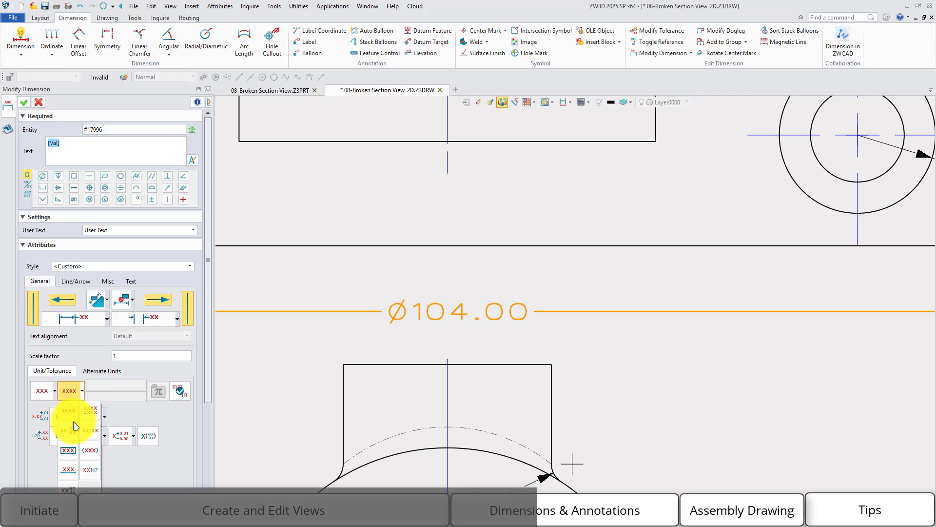
left_click(69, 434)
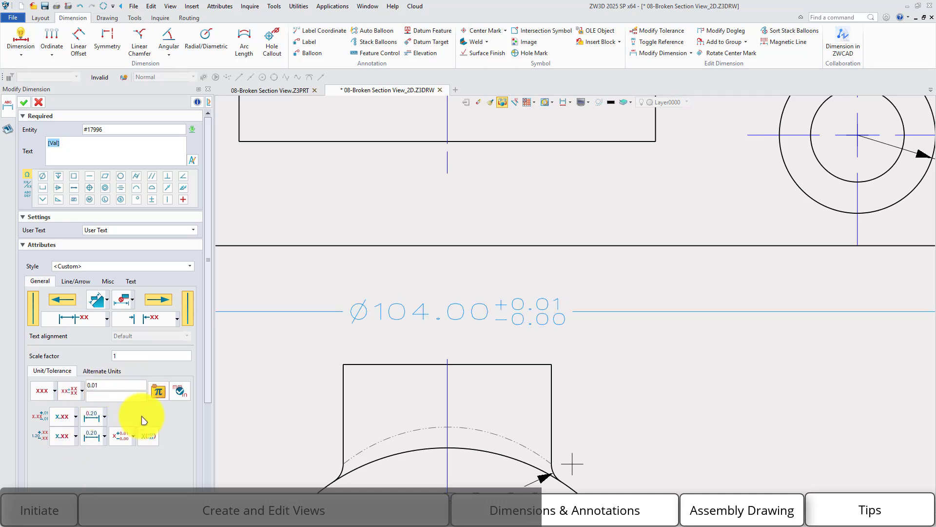
left_click(81, 390)
left_click(94, 474)
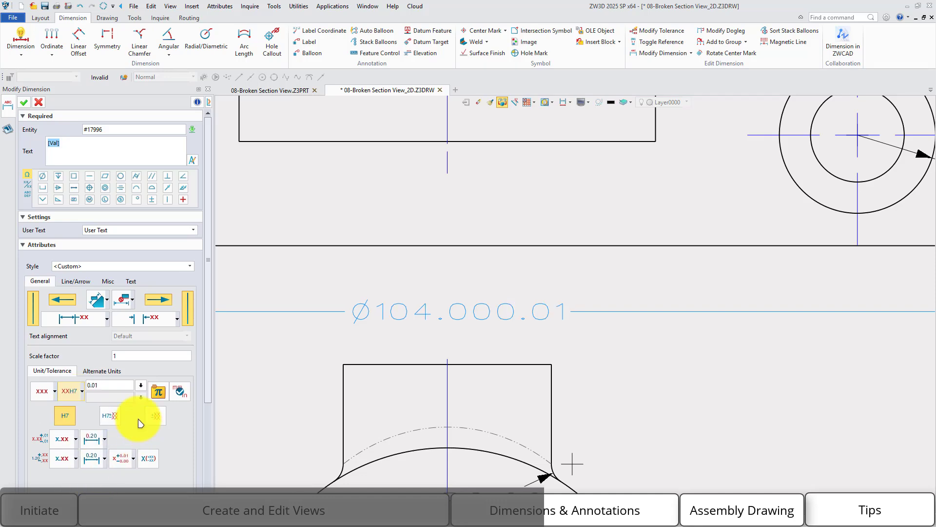
left_click(158, 391)
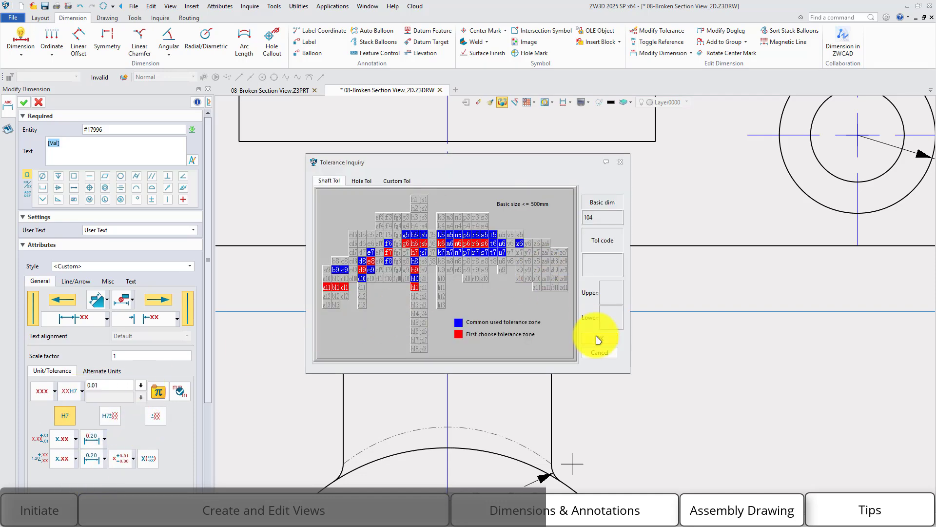
left_click(604, 359)
key("Escape")
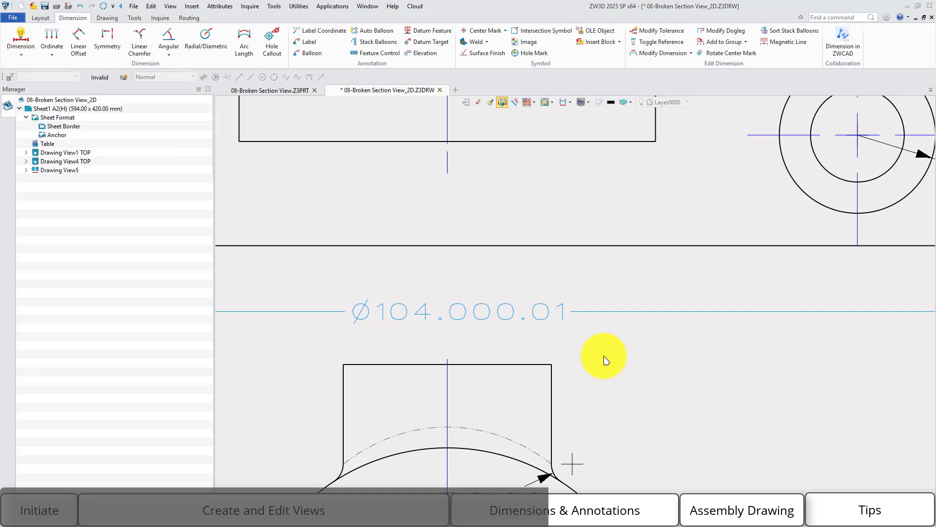
Step: Apply a symmetric ±0.10 tolerance to the left-hand top view's overall width dimension with Modify Tolerance
scroll(608, 360, "up", 3)
left_click(662, 30)
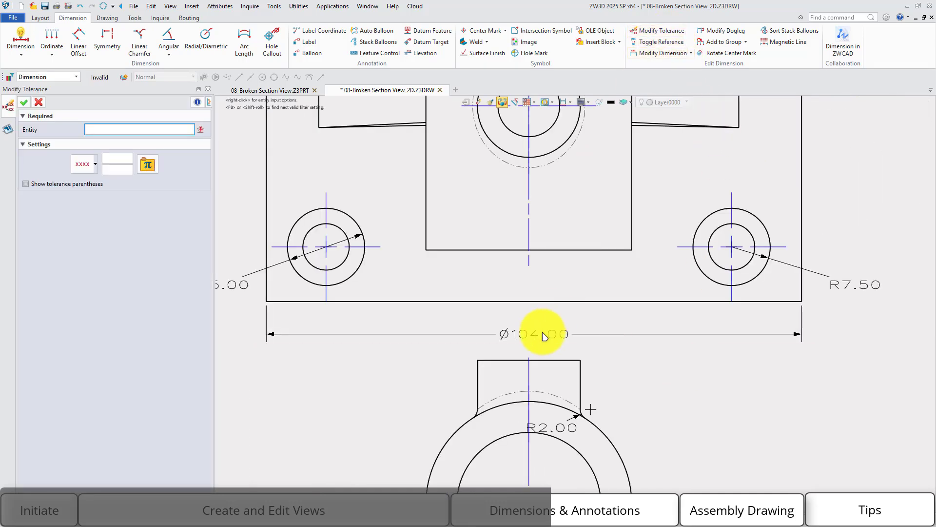
left_click(539, 334)
left_click(90, 166)
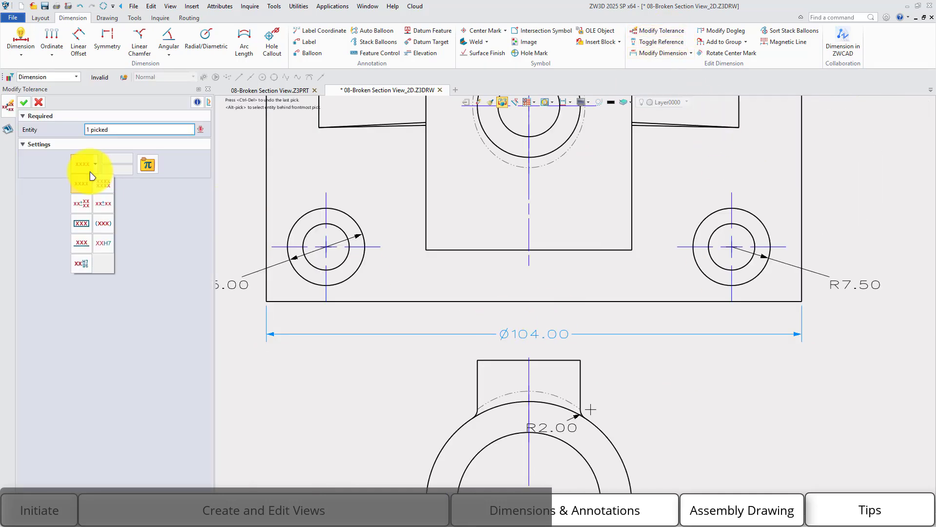
left_click(103, 203)
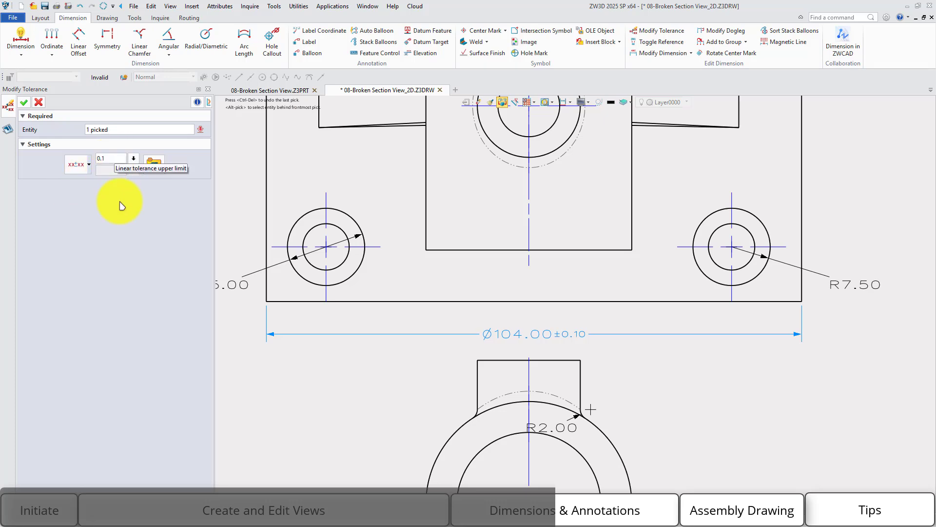
left_click(23, 102)
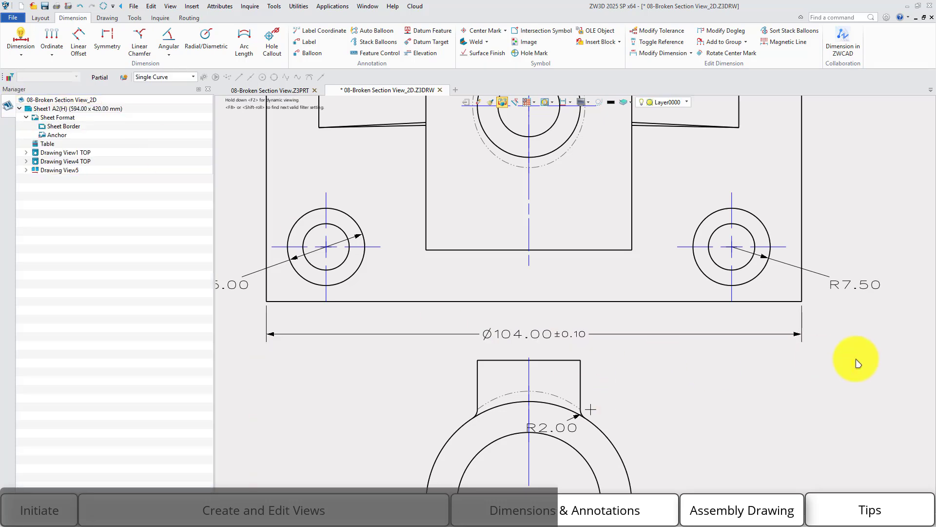
Step: Attach a datum feature labelled A in a square frame to the lower edge of the right-hand top view
scroll(622, 330, "down", 5)
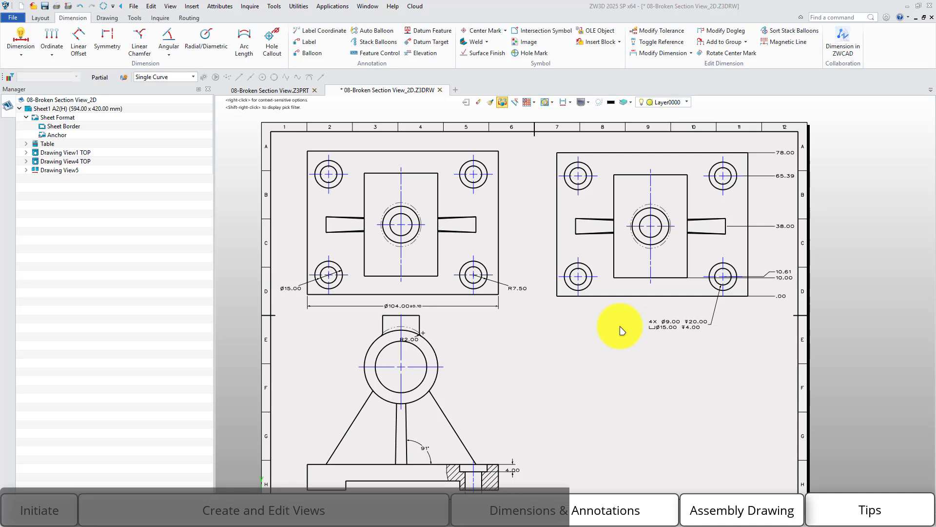
left_click(432, 30)
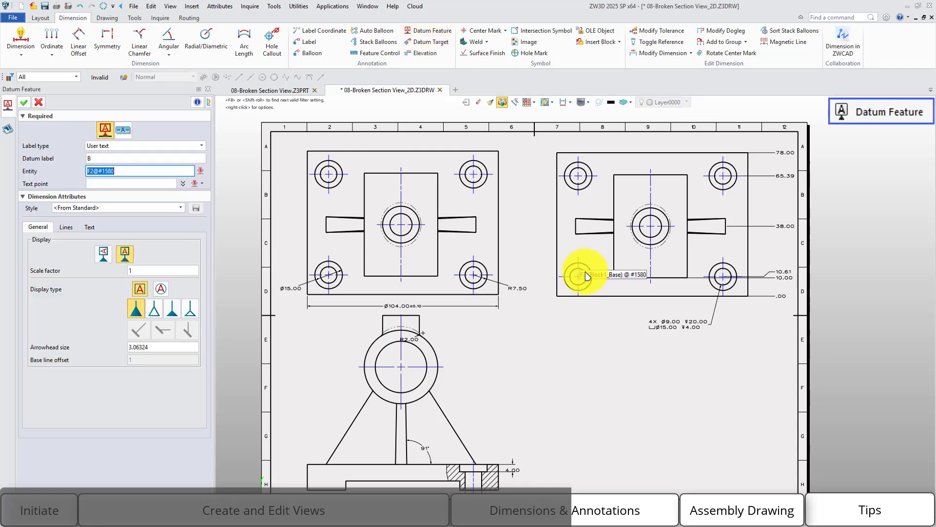
scroll(610, 290, "up", 3)
left_click(585, 299)
double_click(132, 158)
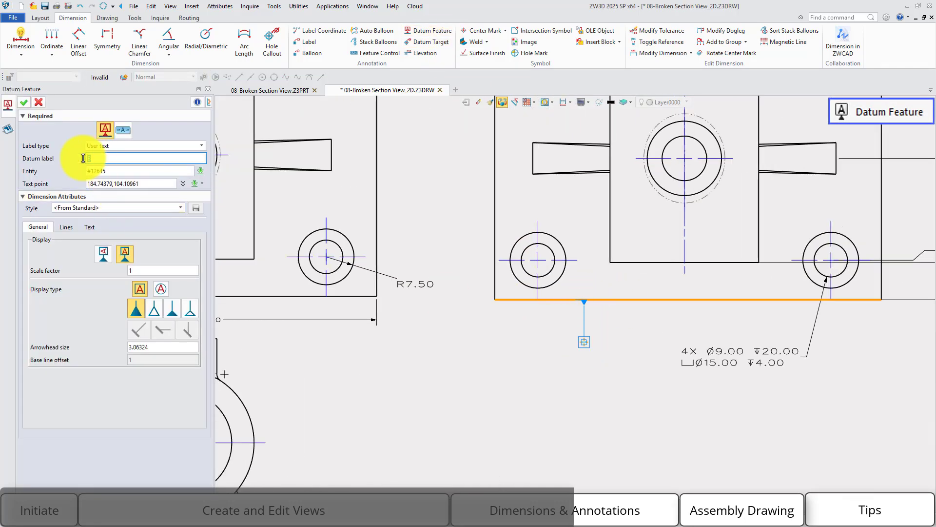
type("A")
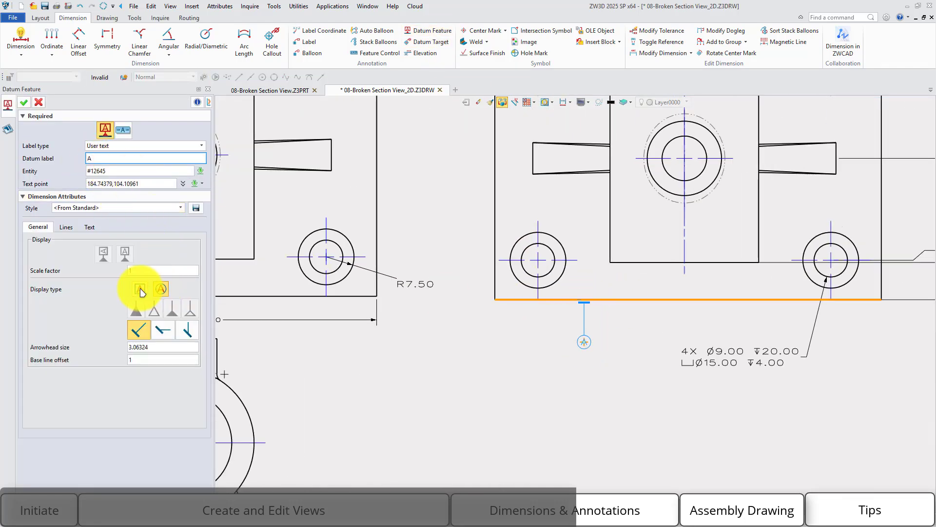
middle_click(490, 349)
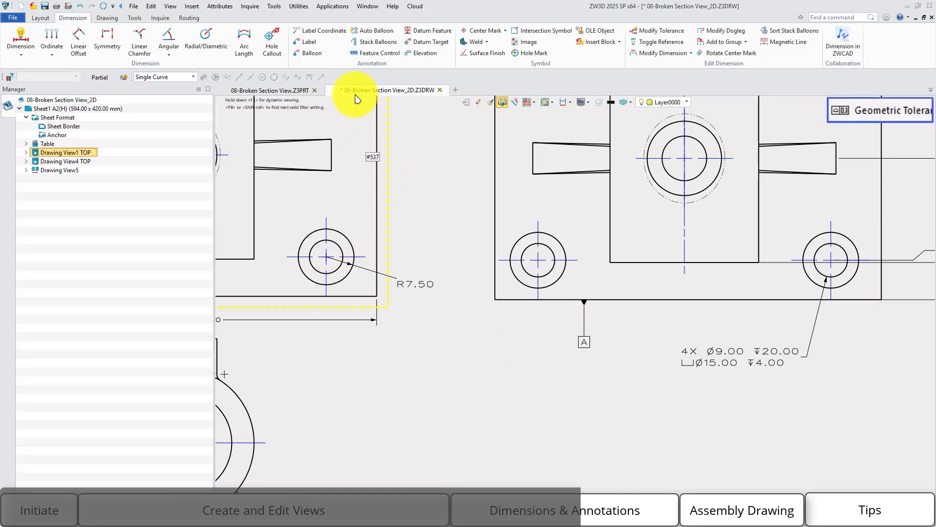
Step: Attach a feature control frame to the right-hand top view's left edge, with a 0.01 perpendicularity tolerance referenced to datum A
left_click(372, 56)
middle_click_drag(448, 170, 477, 271)
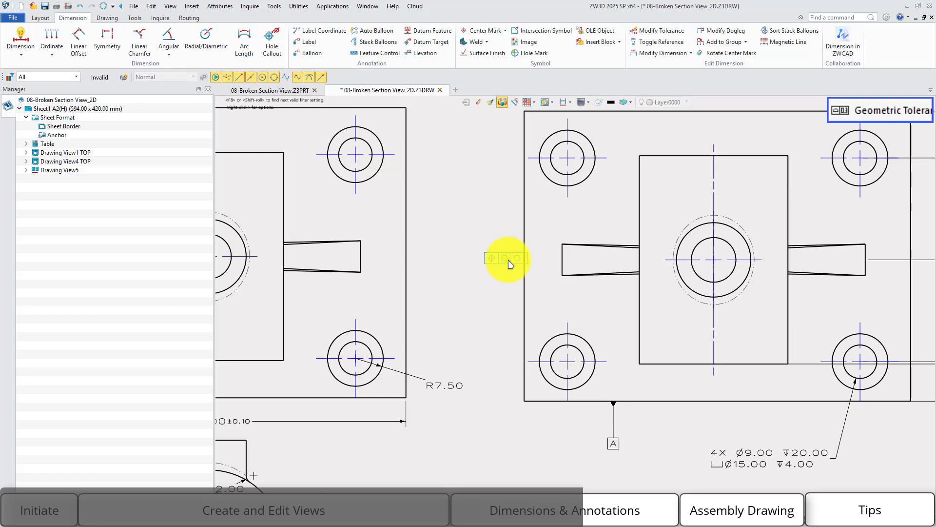
left_click(524, 271)
left_click(458, 275)
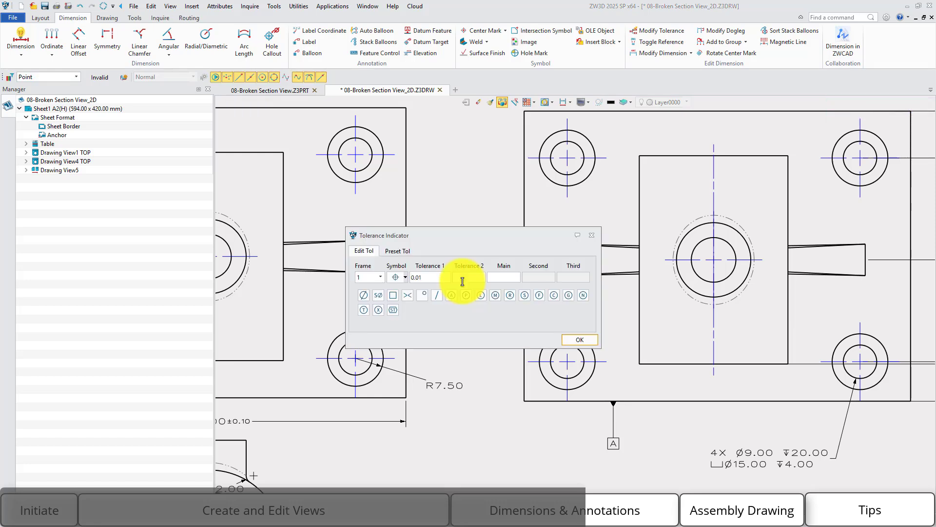
left_click(405, 277)
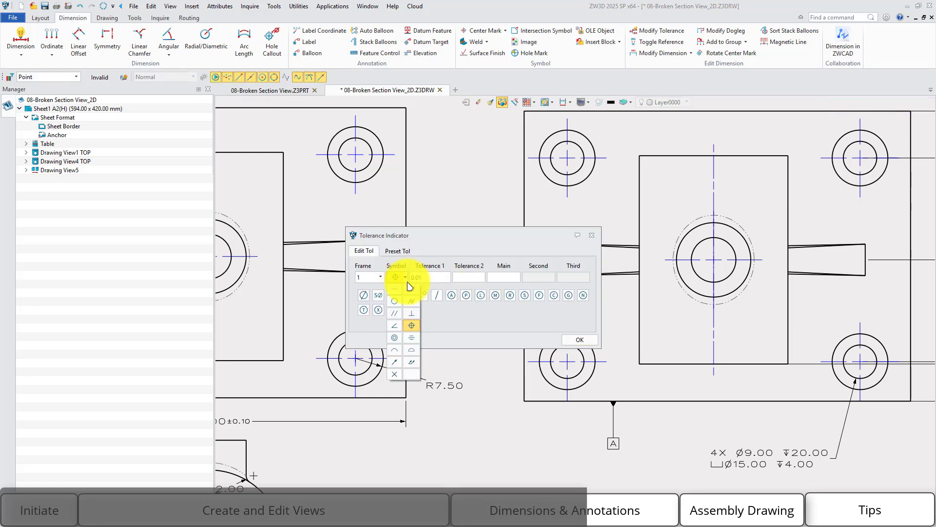
left_click(417, 313)
left_click(447, 279)
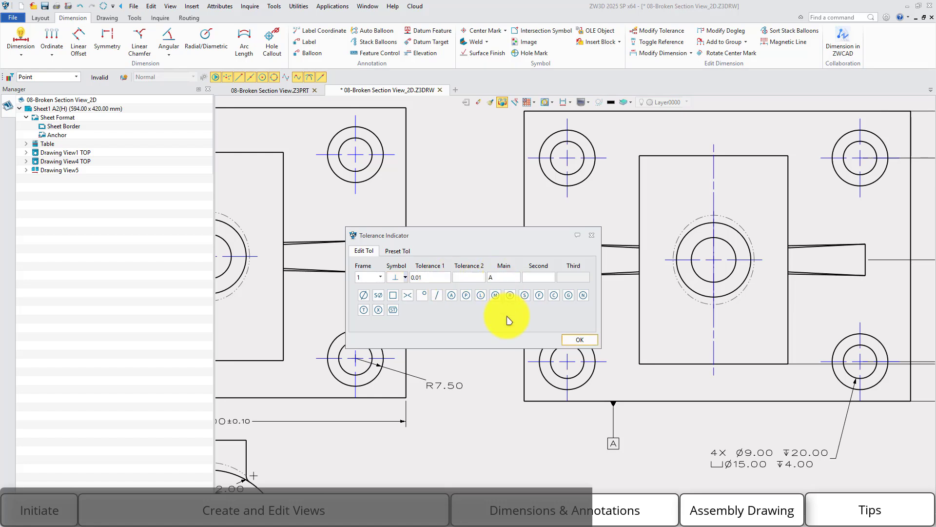
left_click_drag(535, 238, 550, 318)
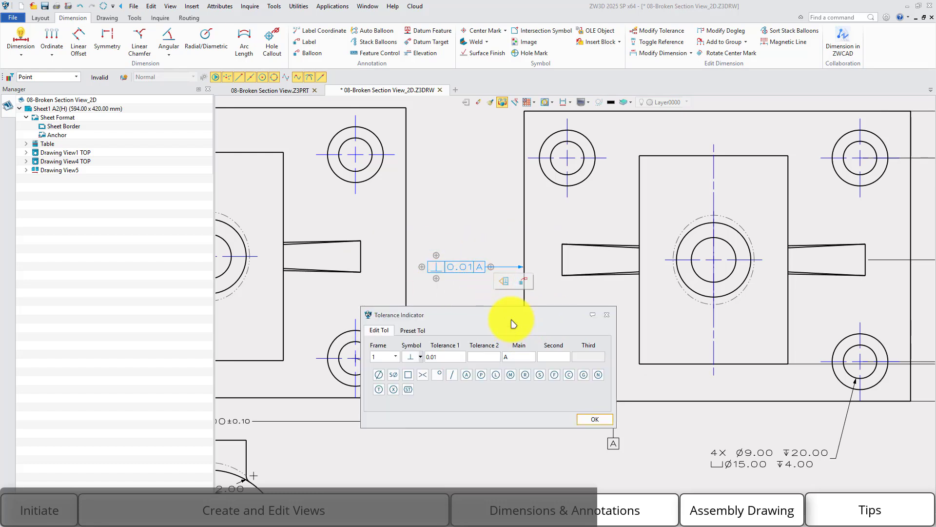
left_click(594, 419)
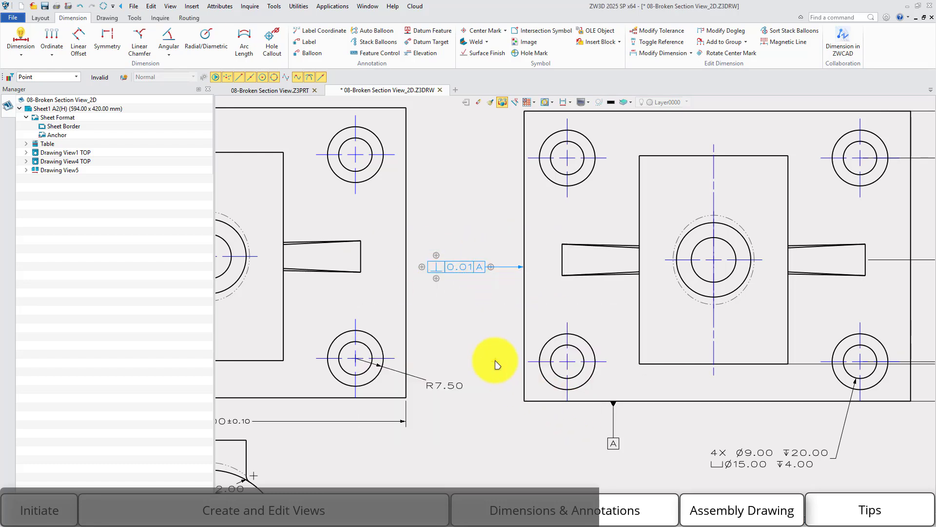
Step: Add a second frame with a 0.01 flatness tolerance below the perpendicularity frame in the right-hand top view's feature control symbol
double_click(459, 268)
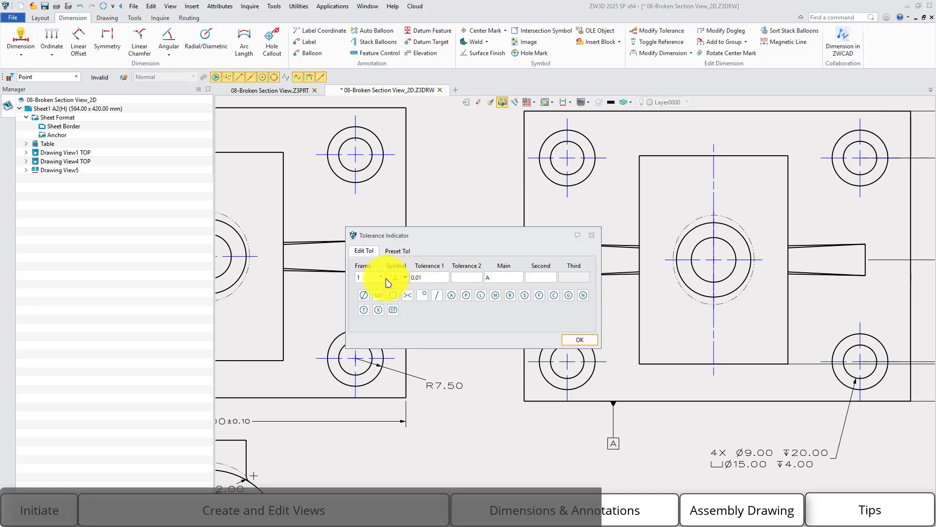
left_click(378, 295)
left_click(405, 278)
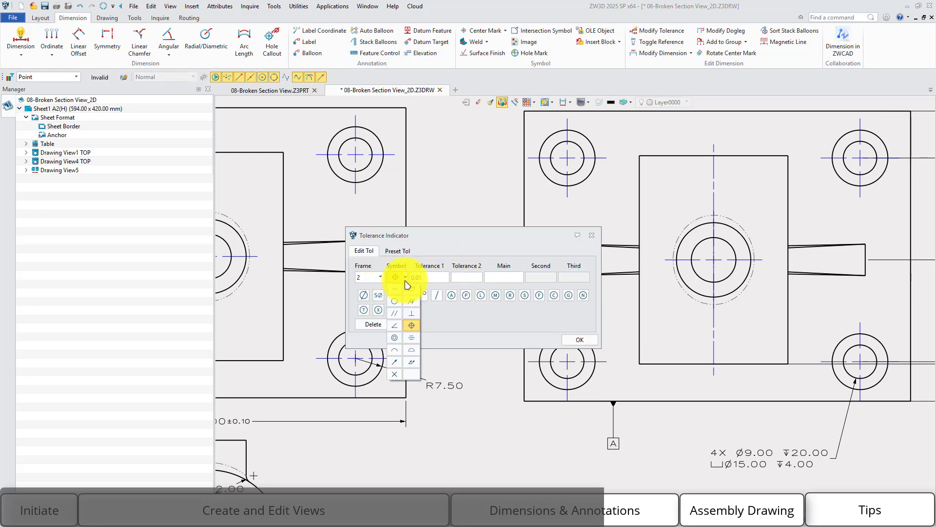
left_click(416, 289)
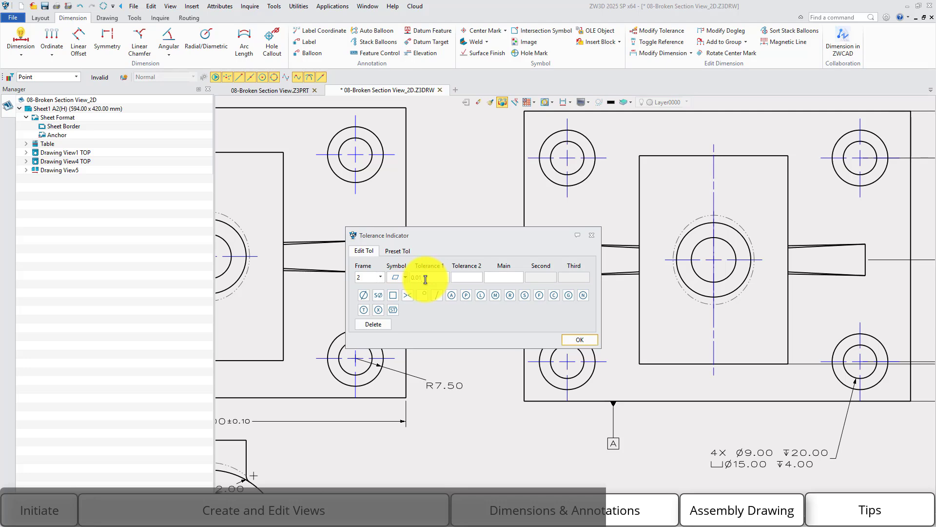
type("0.01")
left_click(580, 339)
scroll(464, 314, "up", 4)
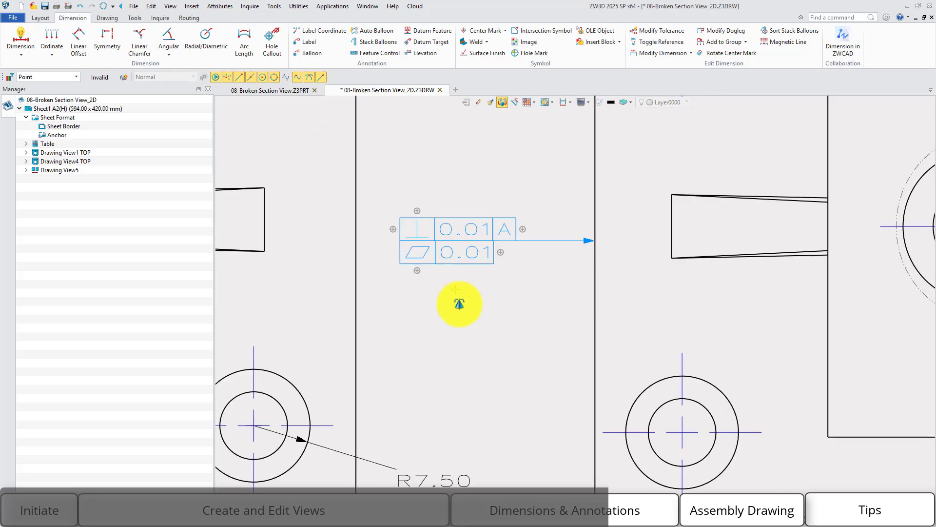
Step: Append a plane and feature indicator with the perpendicularity symbol to the end of the flatness frame
left_click(526, 306)
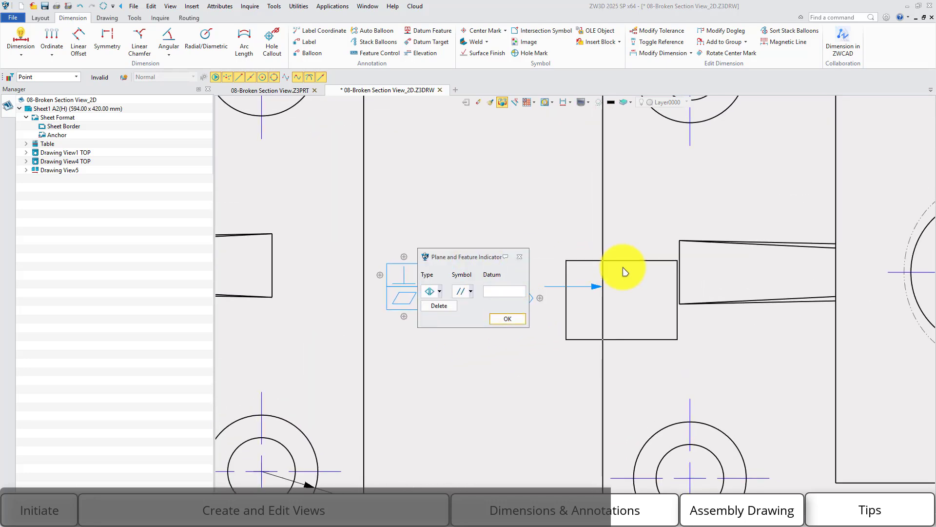
left_click(612, 304)
left_click(627, 328)
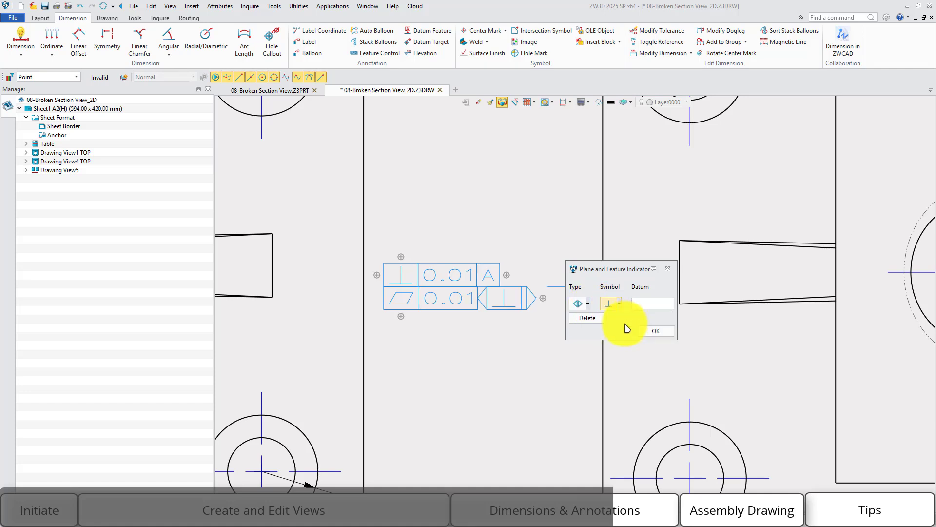
left_click(668, 269)
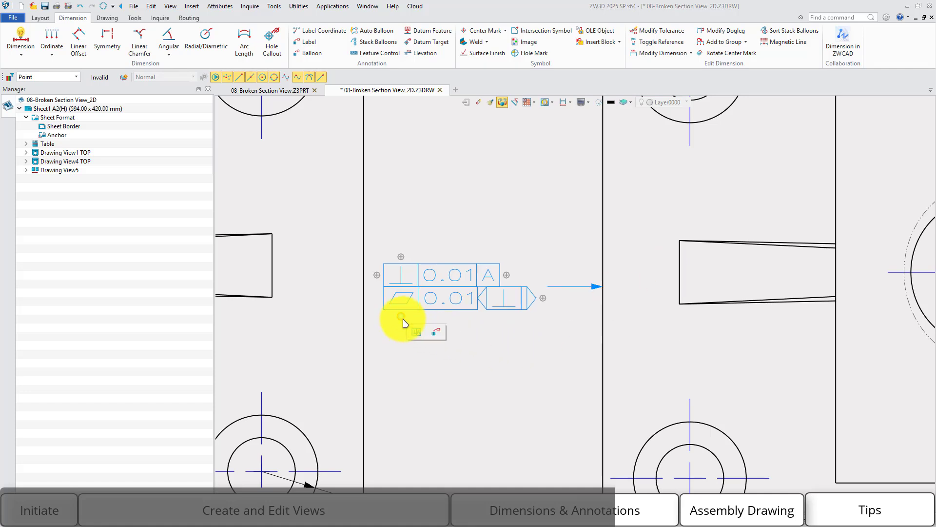
left_click(417, 333)
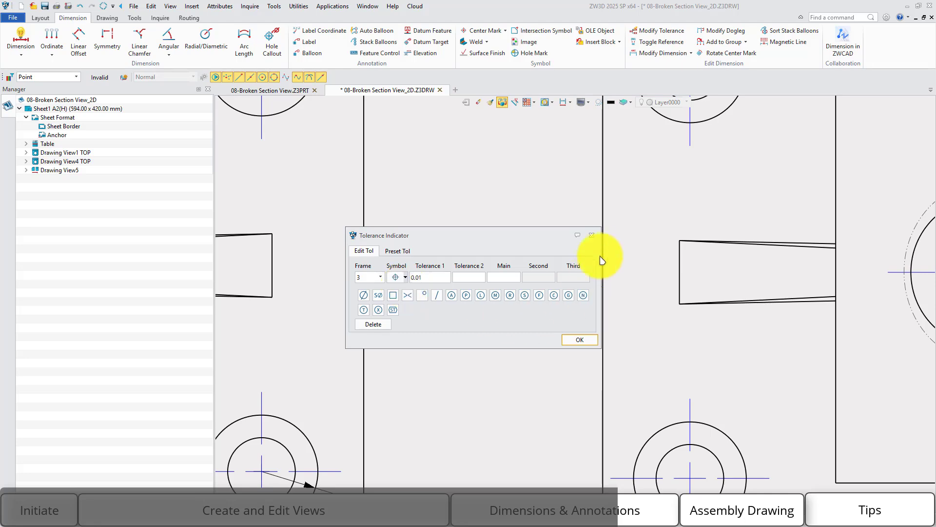
key("Return")
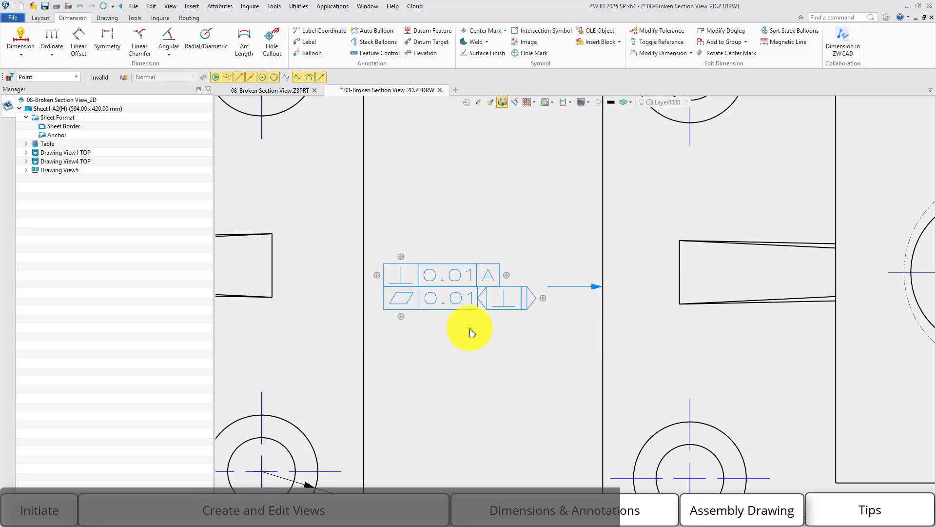
left_click(470, 328)
scroll(464, 337, "down", 3)
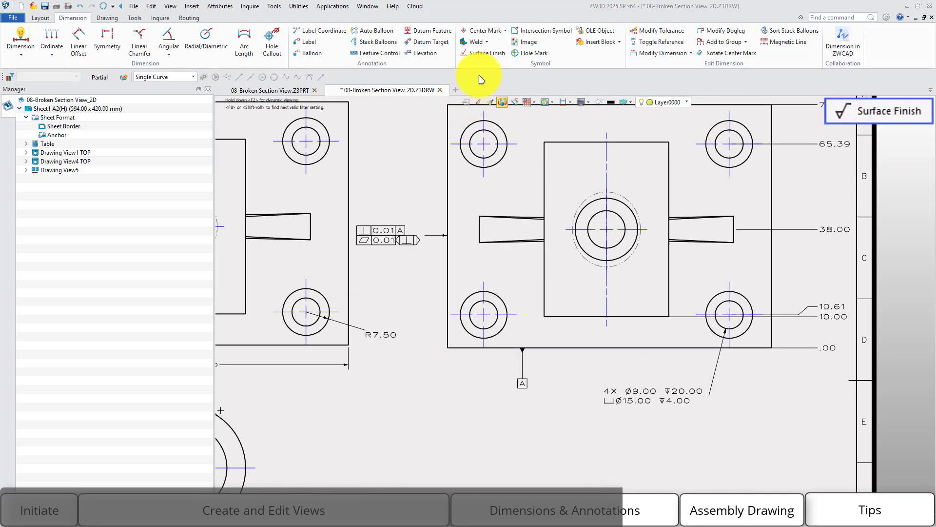
Step: Place machining-required surface finish symbols with roughness 6.3 on the right-hand top view's upper edge and above its 78.00 ordinate dimension
left_click(485, 53)
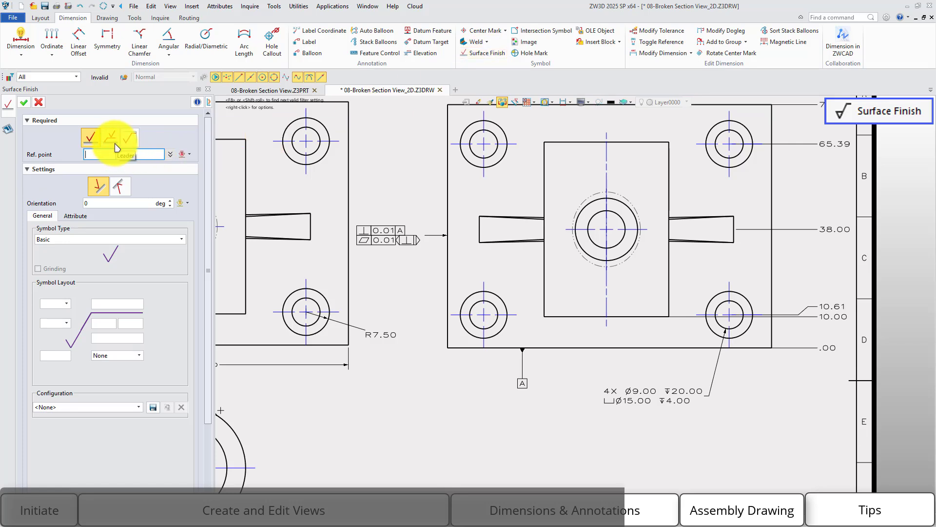
left_click(107, 242)
left_click(101, 254)
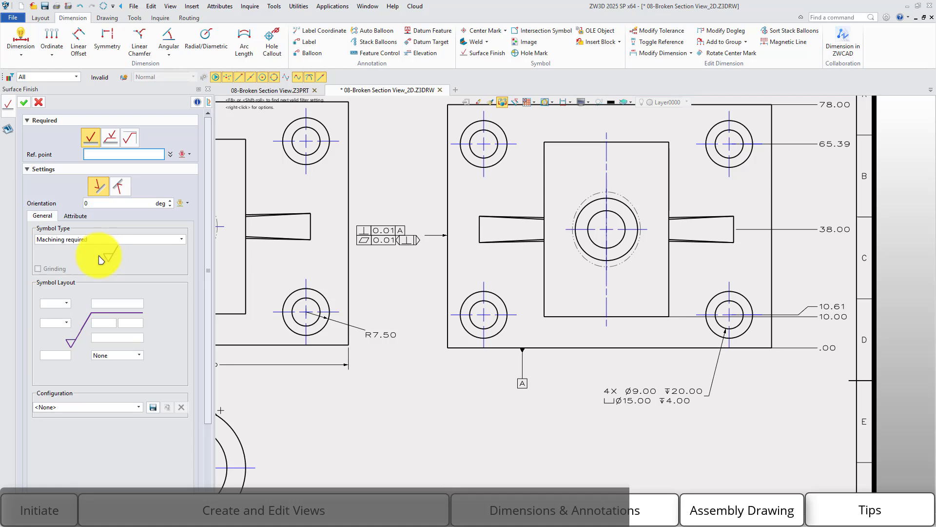
left_click(68, 323)
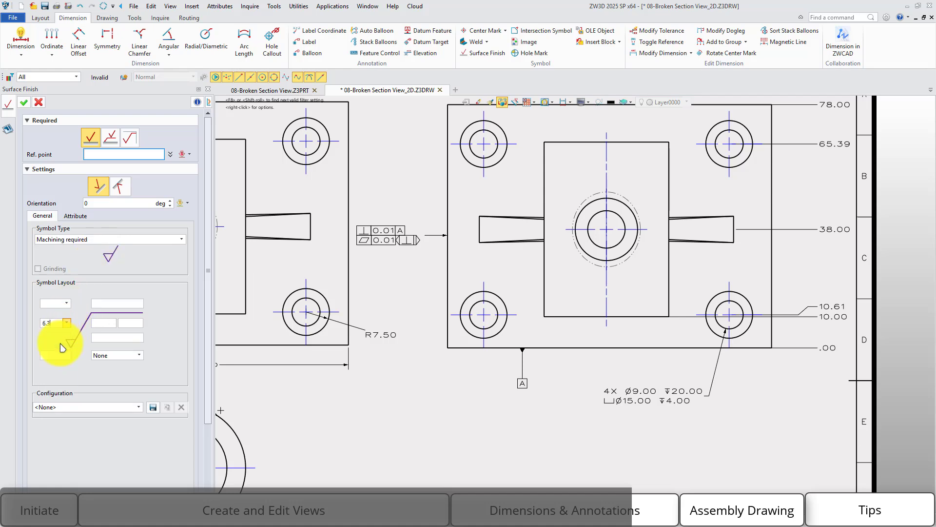
left_click(61, 345)
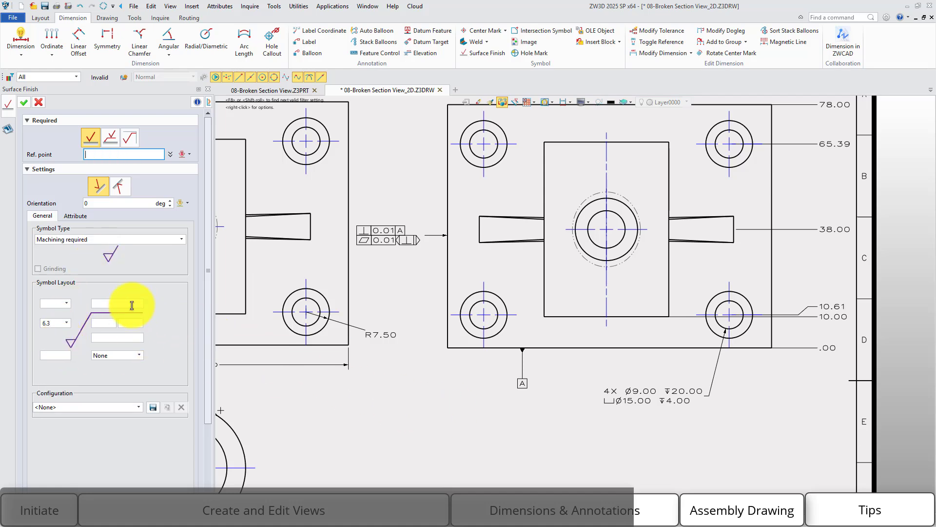
middle_click_drag(458, 389, 385, 461)
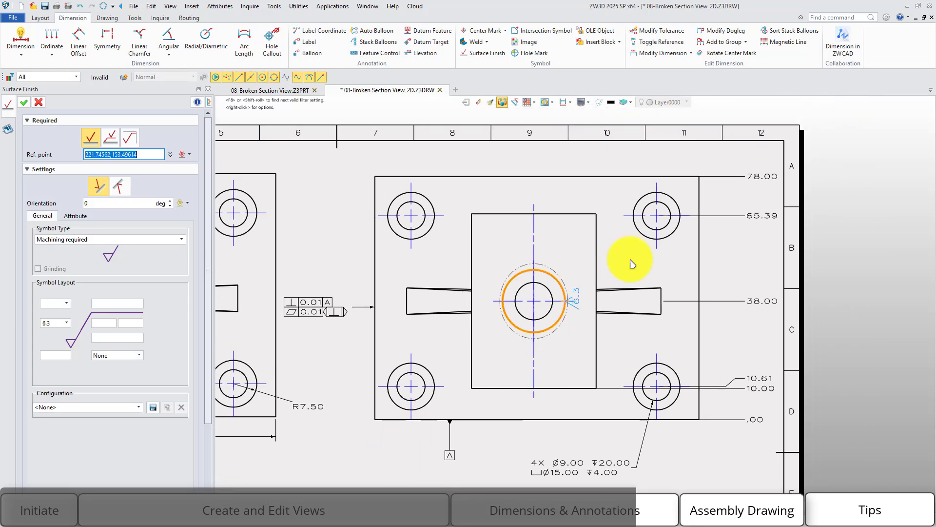
left_click(549, 176)
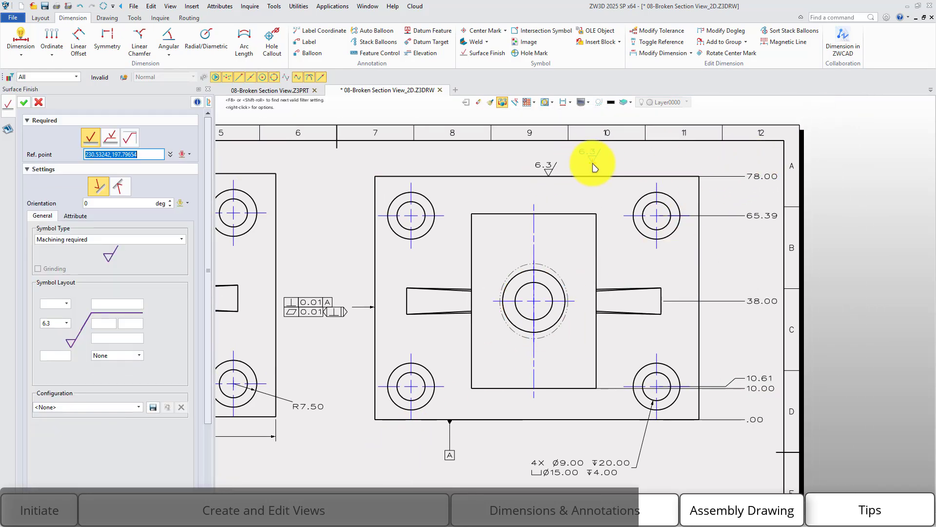
left_click(758, 170)
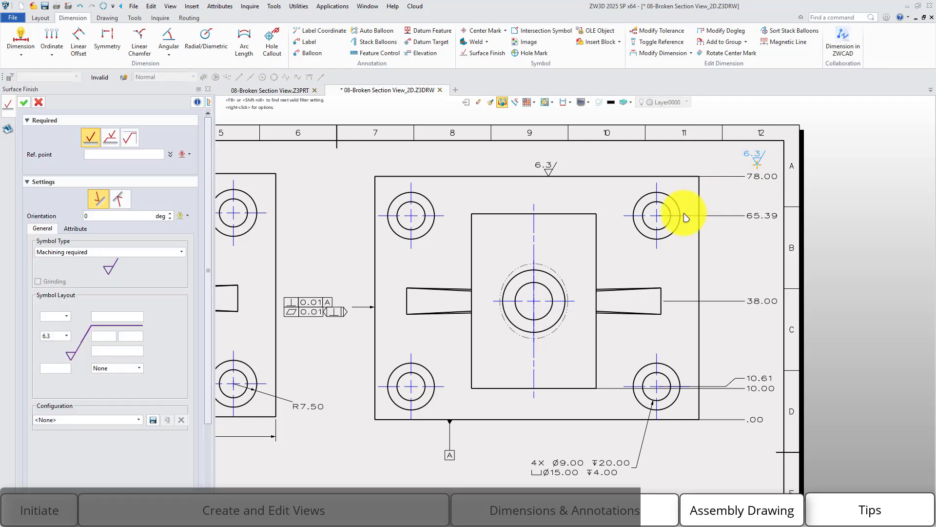
key("Escape")
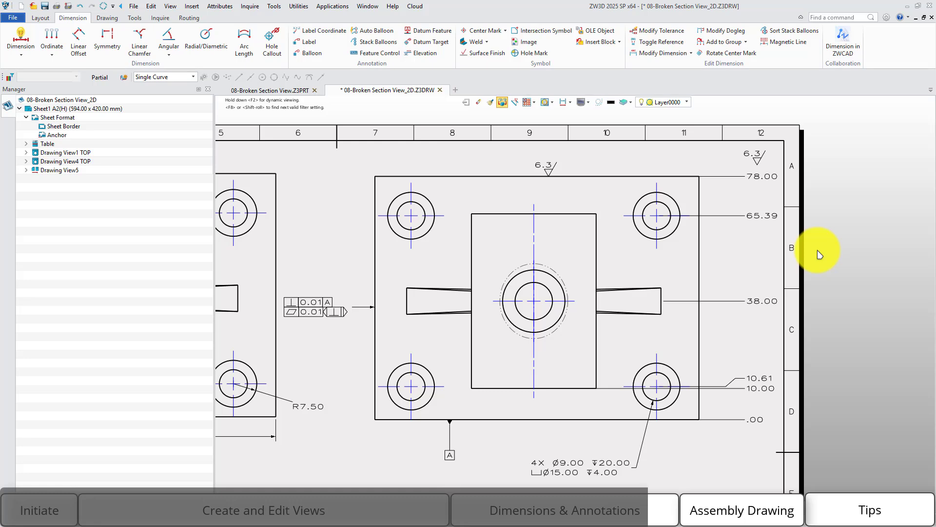
Step: Open the Style Manager and examine its style categories and the settings of the ANSI text style
left_click(135, 17)
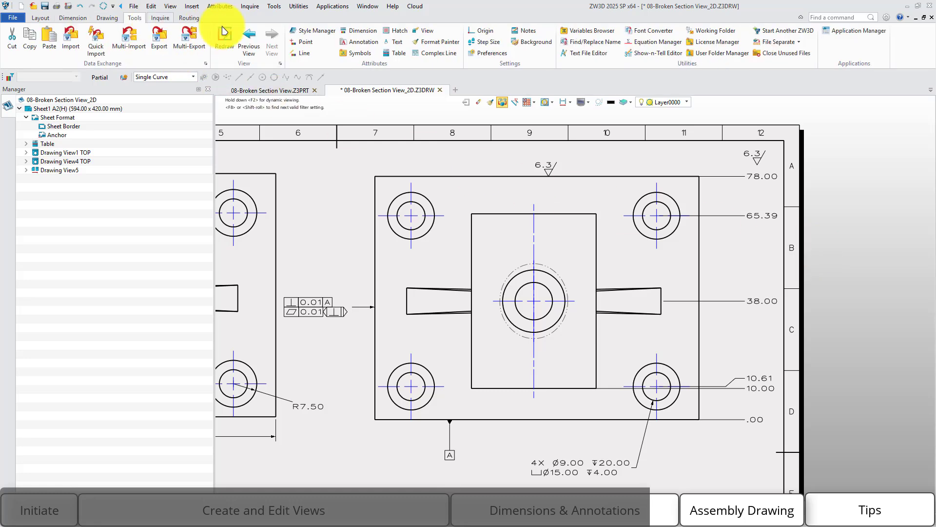
left_click(312, 34)
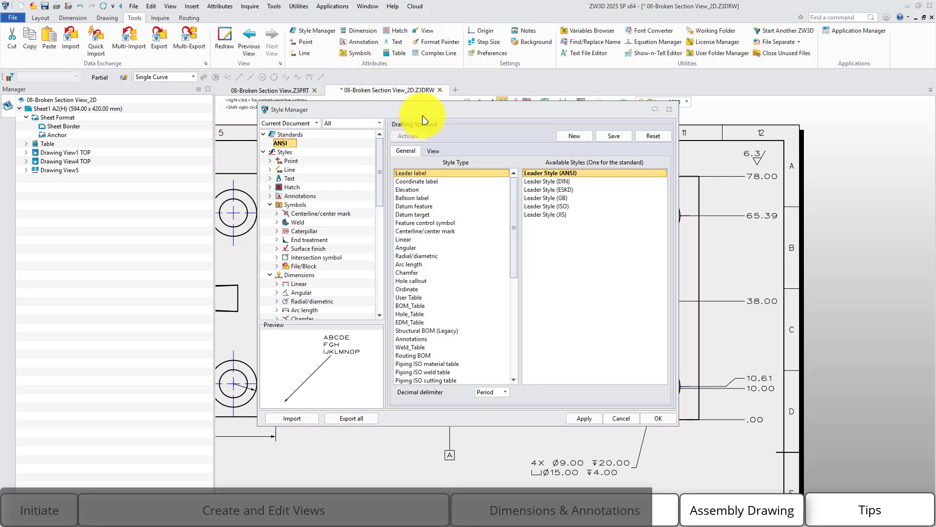
left_click_drag(456, 112, 489, 114)
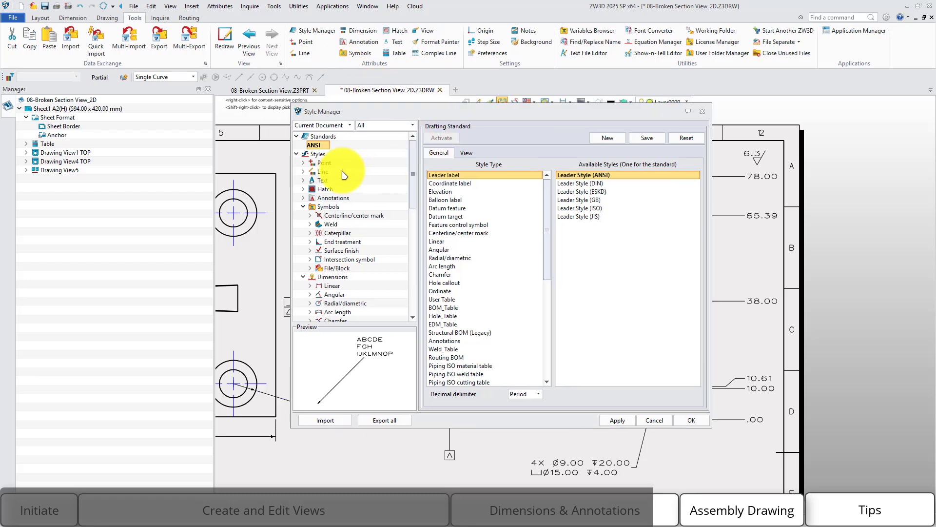
left_click(304, 208)
left_click(304, 216)
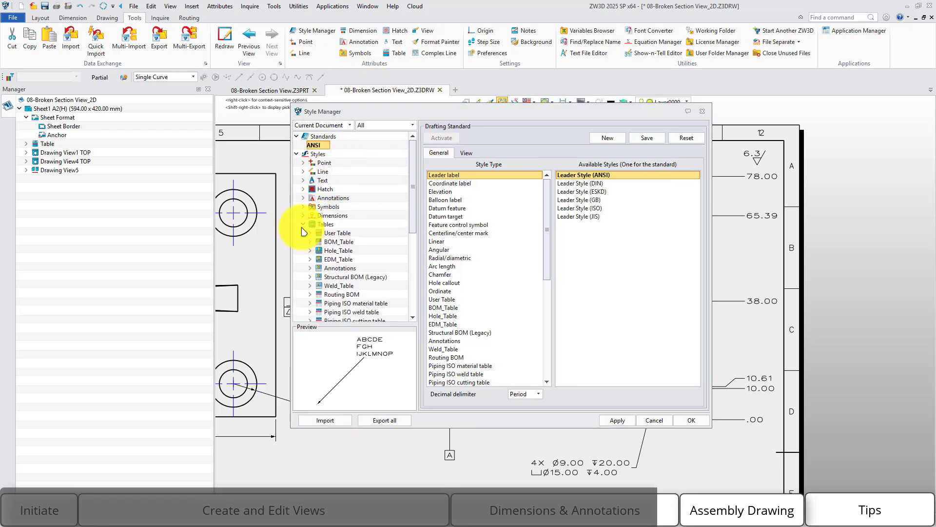
left_click(302, 225)
left_click(302, 234)
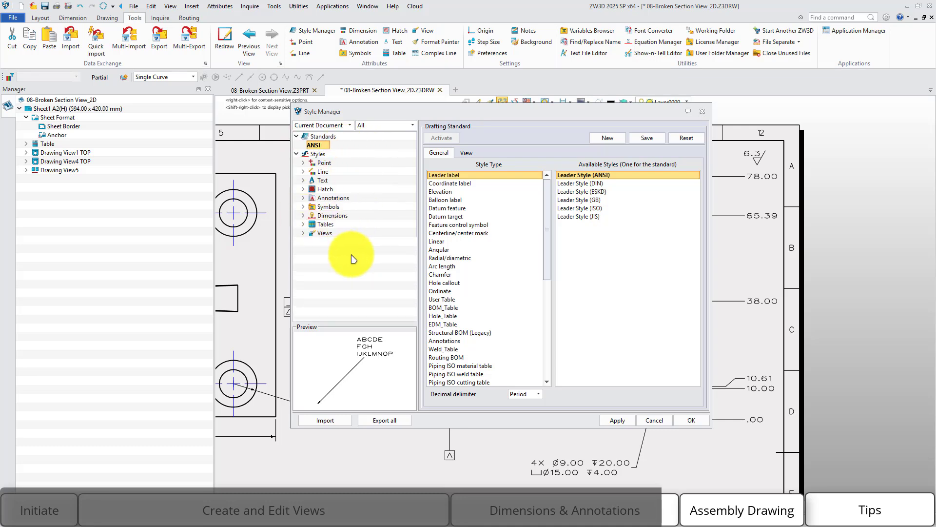
left_click(317, 173)
left_click(322, 190)
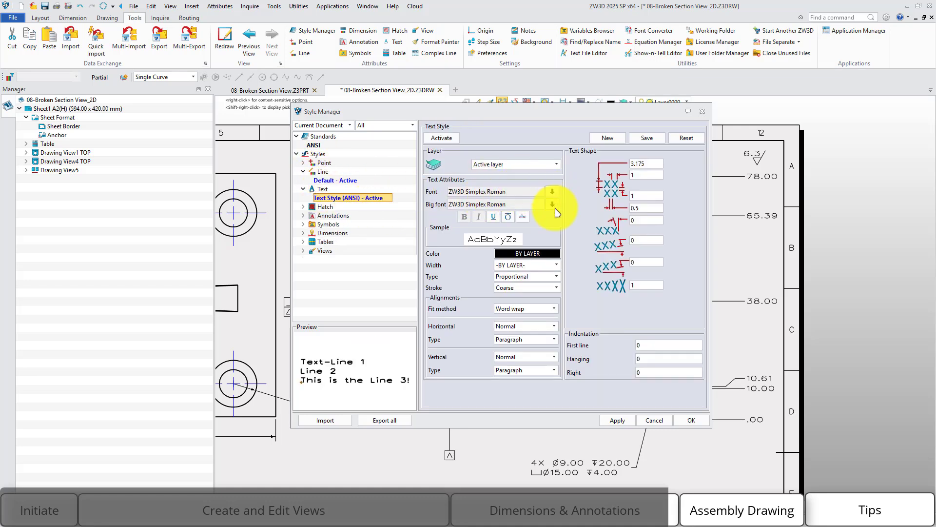
Step: Check the file export for all styles without saving and close the Style Manager
left_click(395, 422)
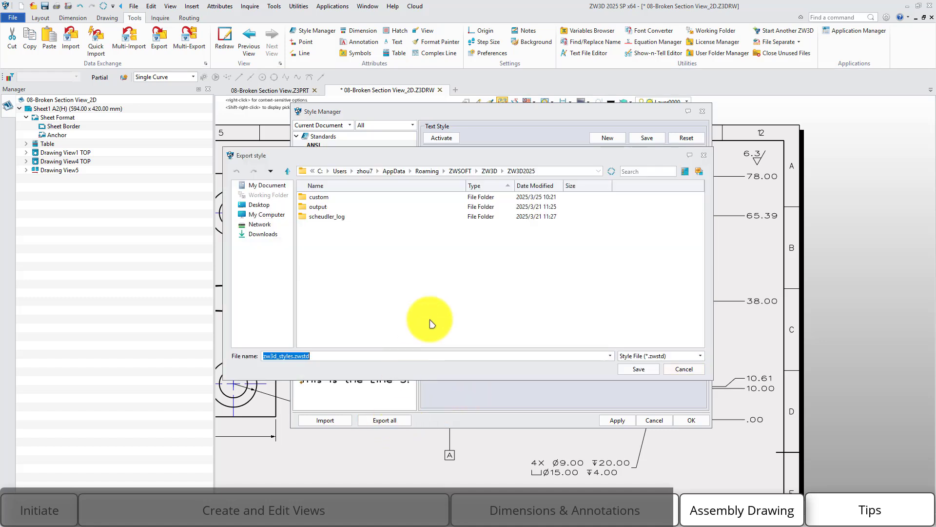
left_click(689, 370)
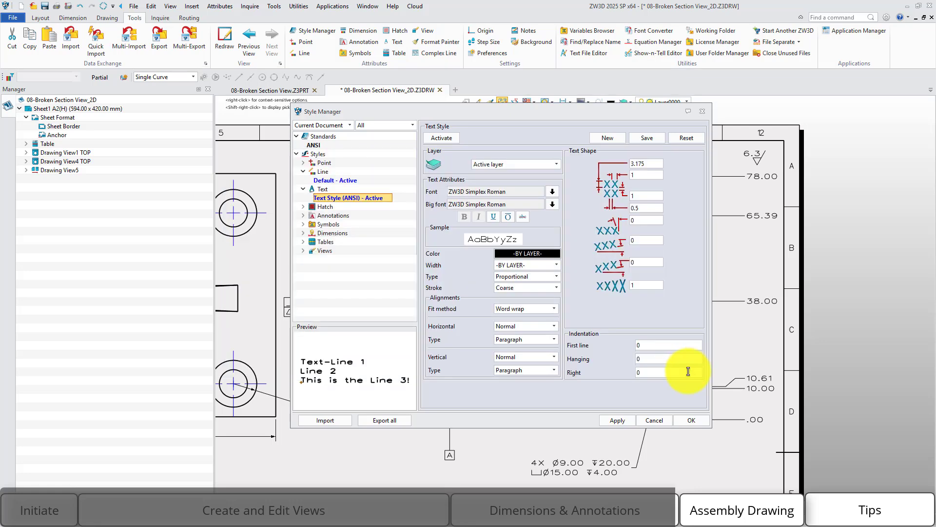
left_click(691, 420)
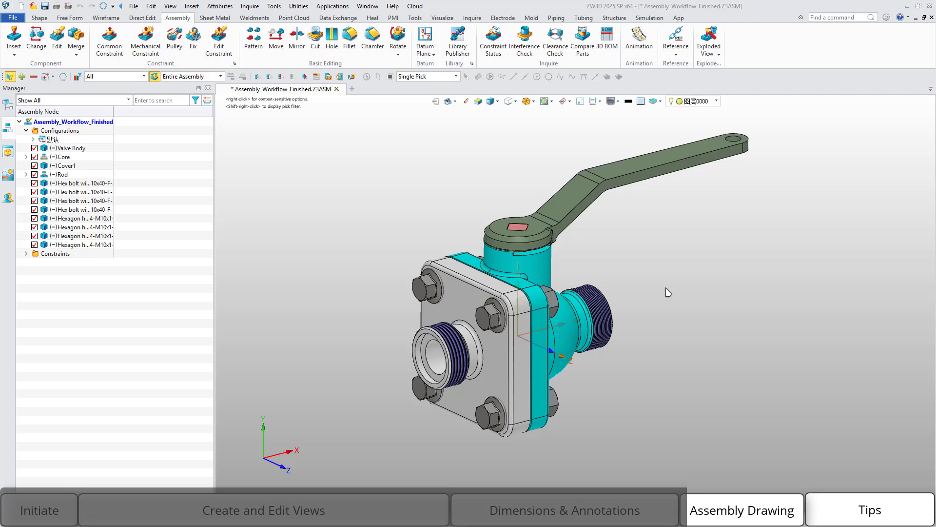
Step: Start a 2D drawing of the valve assembly and compare the LEFT and TOP orientations for its standard view
left_click(447, 102)
left_click(458, 378)
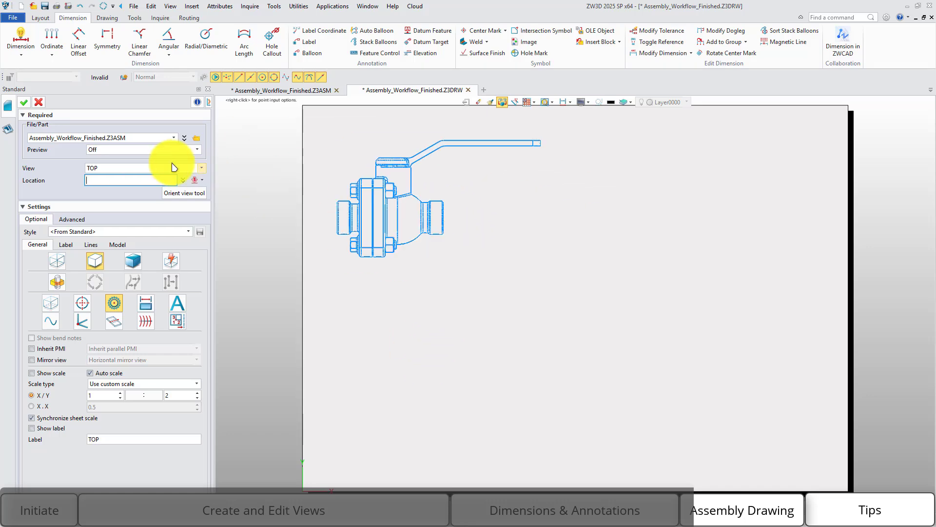
left_click(173, 167)
left_click(147, 199)
left_click(176, 168)
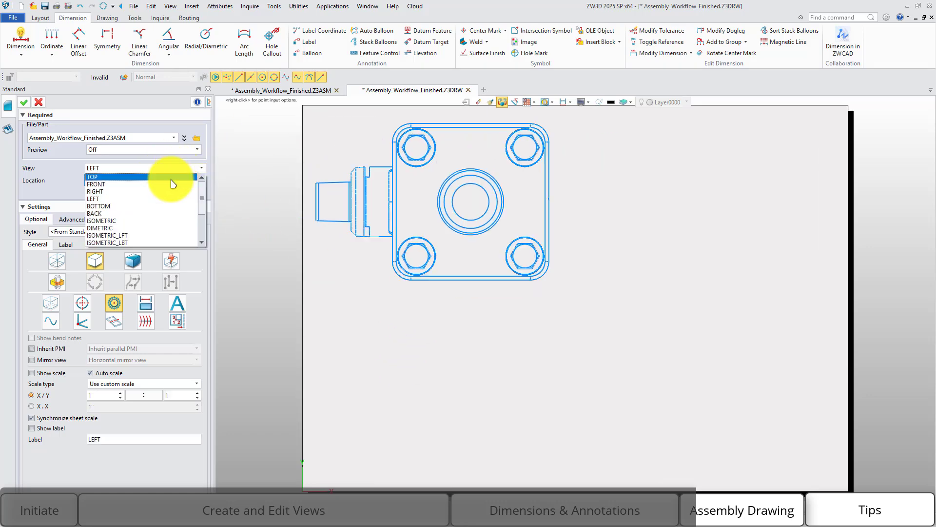
left_click(171, 179)
Step: Set the standard view to a custom angled 3D orientation of the valve with the Orient View Tool
left_click(179, 195)
right_click_drag(197, 284, 207, 322)
middle_click_drag(209, 322, 211, 310)
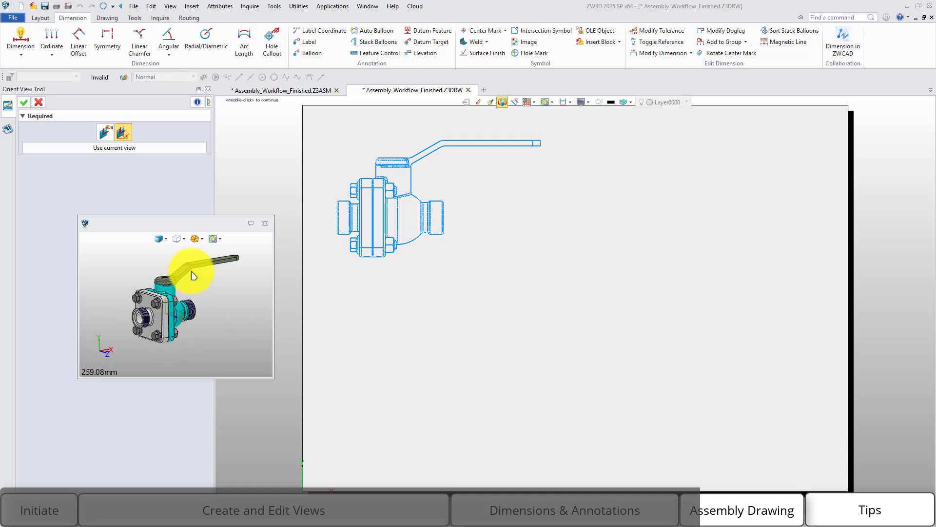
left_click(147, 148)
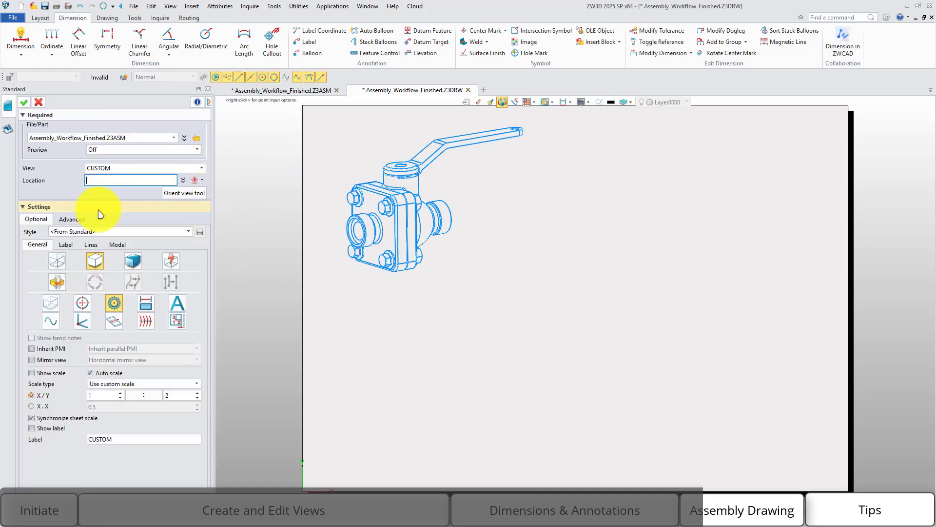
Step: Set the valve assembly's standard view to use its saved exploded view
left_click(72, 219)
left_click(78, 282)
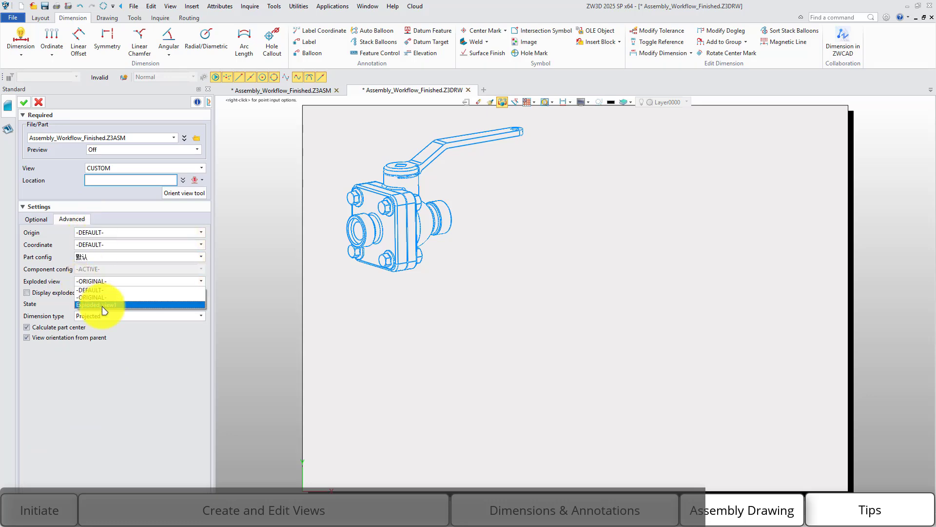
left_click(100, 303)
Step: Display the exploded view as shaded, set its scale to 1:3 and place it in the upper middle of the sheet
left_click(36, 220)
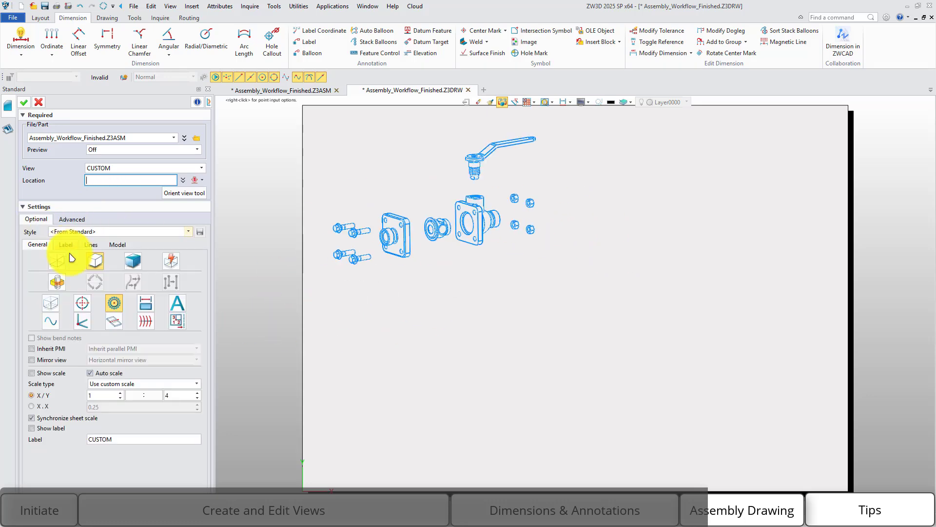
left_click(134, 268)
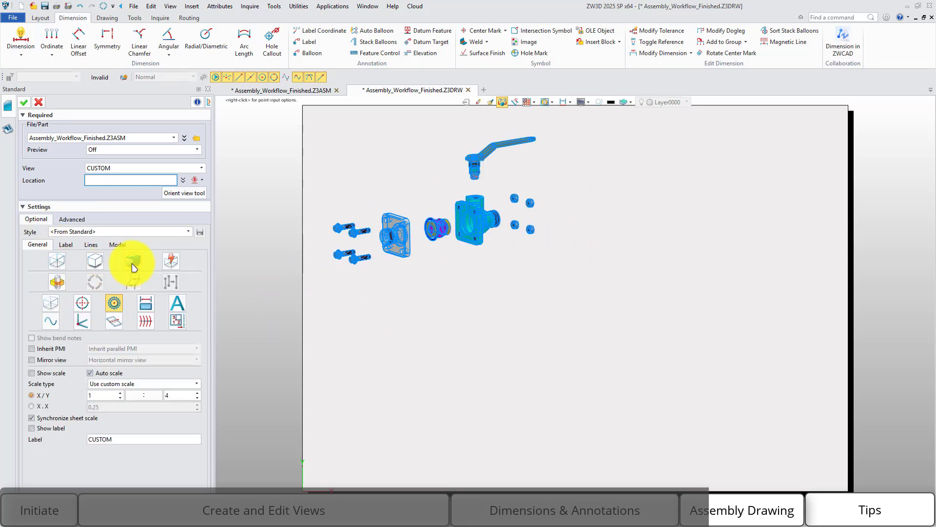
double_click(176, 396)
type("3")
left_click(562, 227)
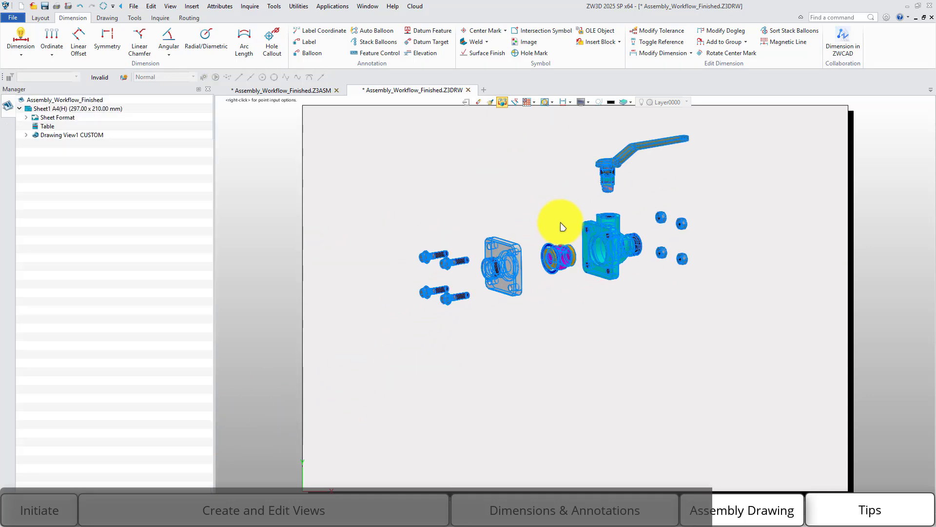
Step: Auto-balloon the exploded valve view in a Square pattern, with auto offset turned off and a smaller manual offset
left_click(23, 102)
left_click(375, 32)
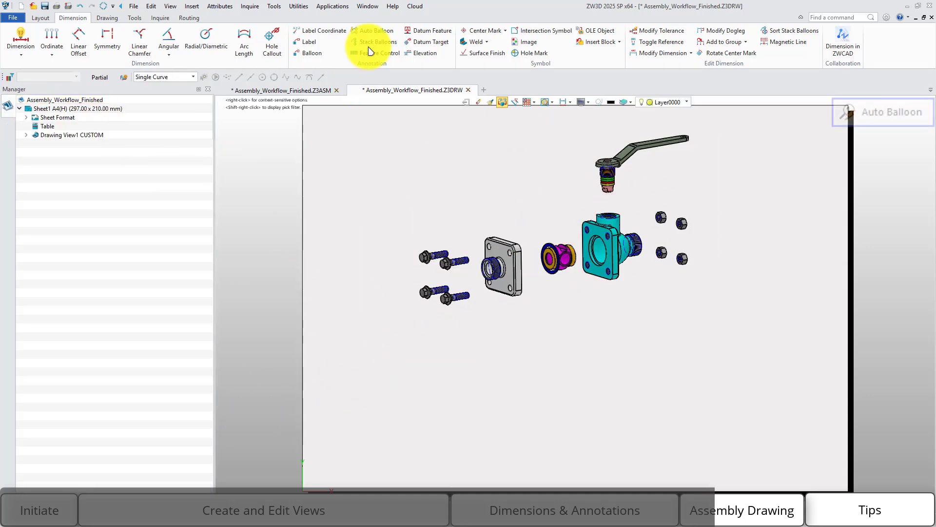
left_click(461, 190)
left_click(189, 241)
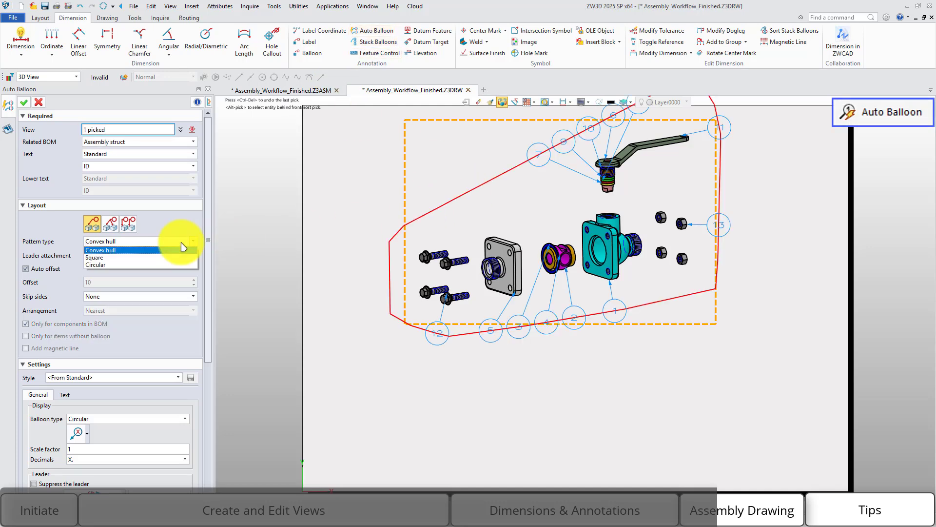
left_click(175, 254)
left_click(27, 268)
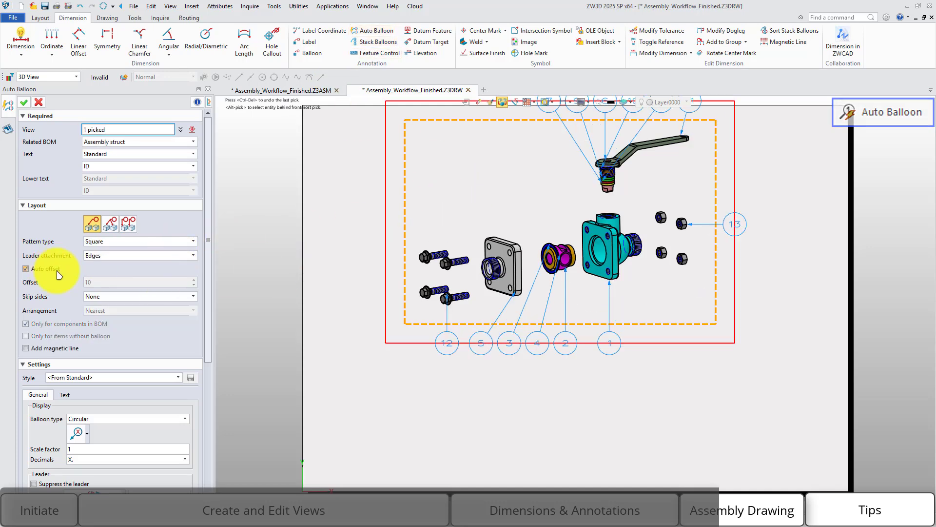
double_click(128, 283)
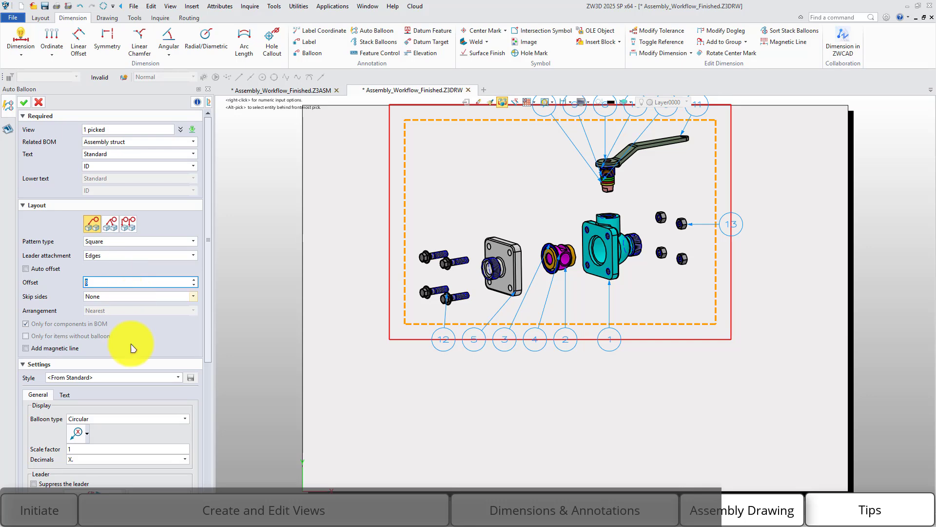
Step: Compare the Circular split line balloon type, set the balloons to Underline and create them
scroll(161, 385, "down", 3)
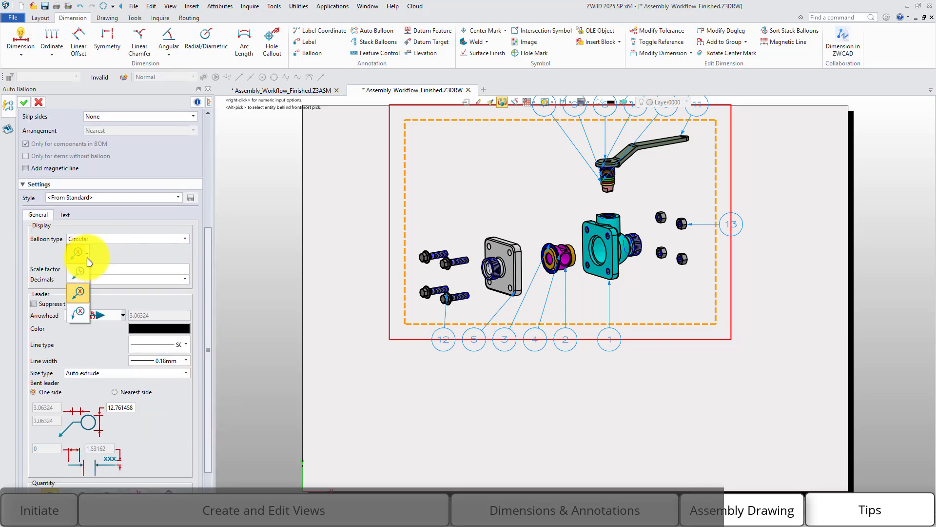
left_click(100, 240)
left_click(89, 284)
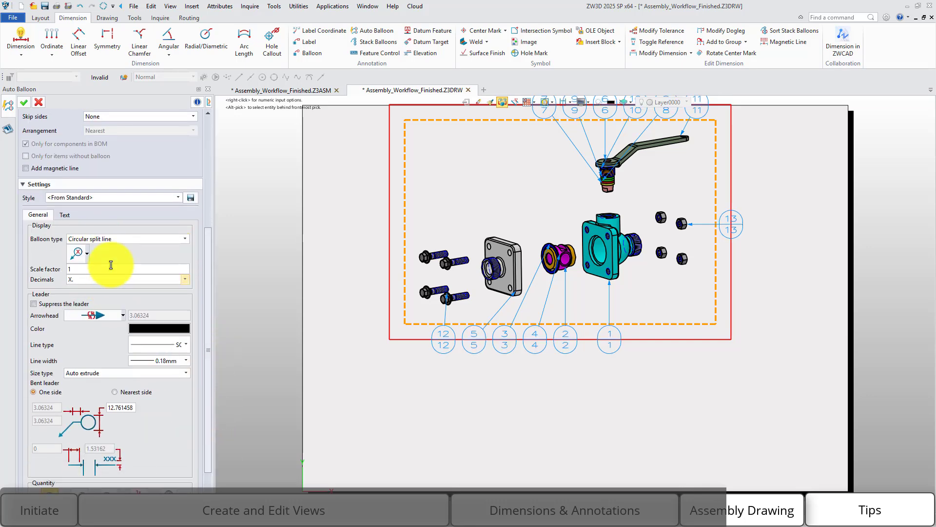
left_click(112, 239)
left_click(81, 291)
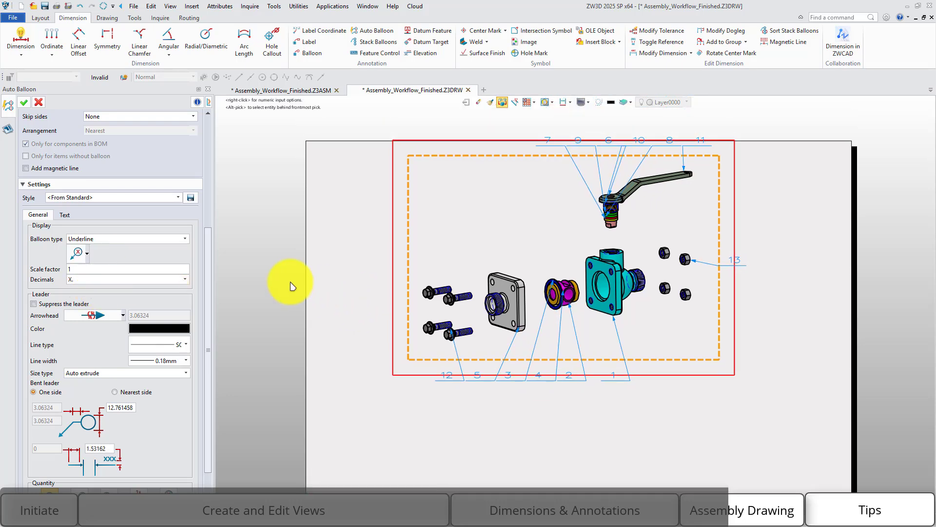
middle_click(309, 287)
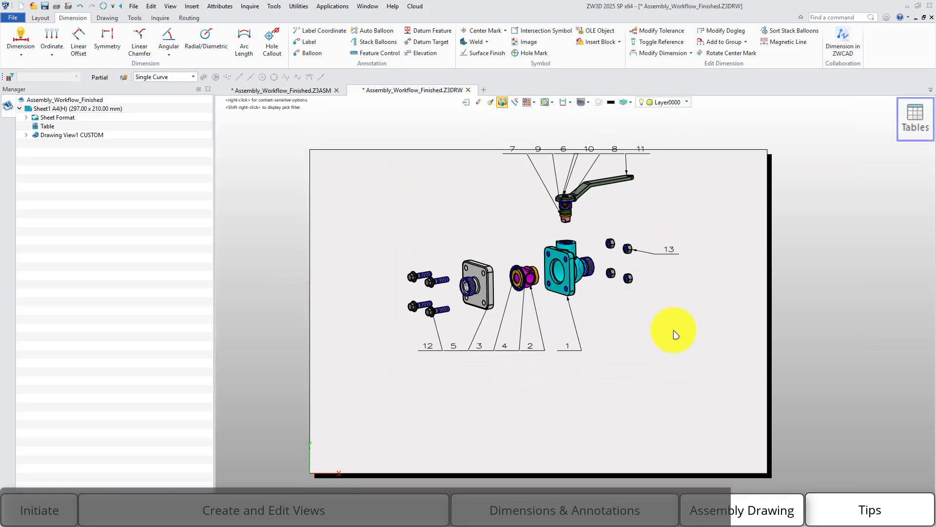
Step: Start a BOM named 11 for the exploded valve view and expand its component filter
left_click(40, 17)
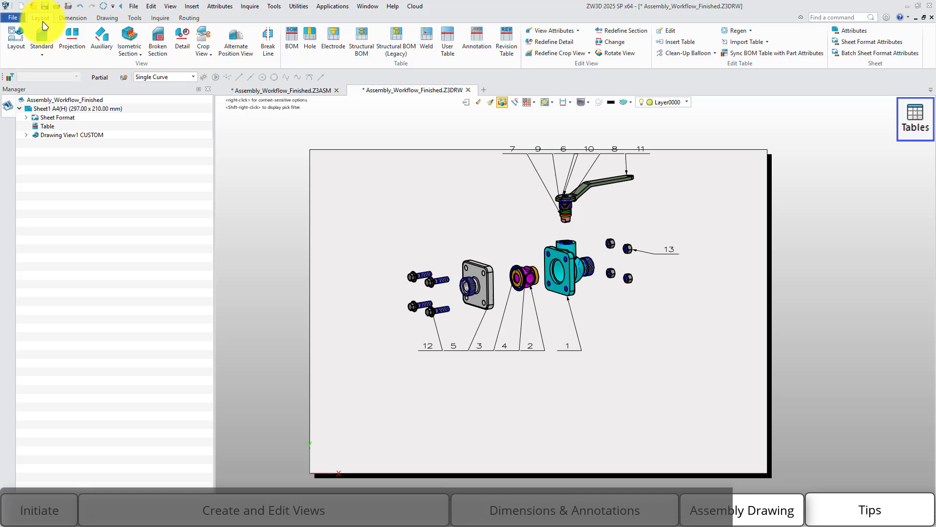
left_click(292, 48)
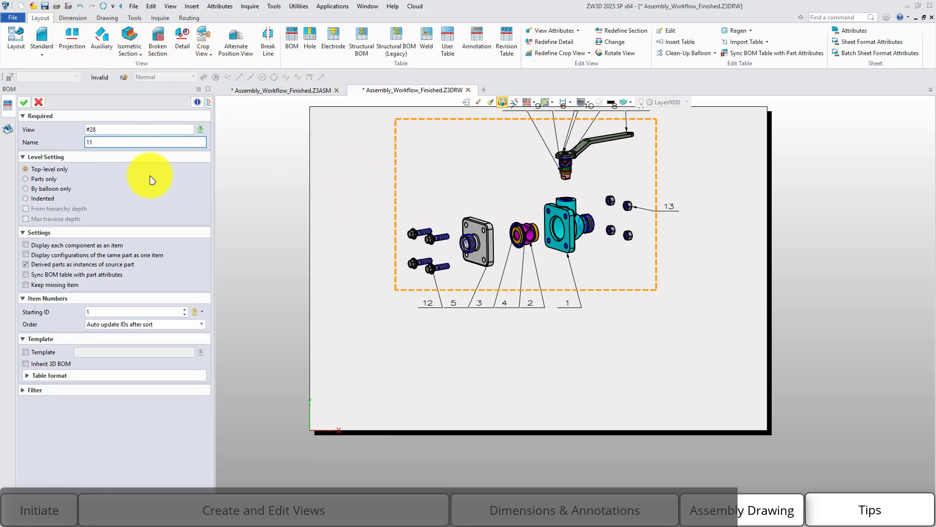
left_click(125, 390)
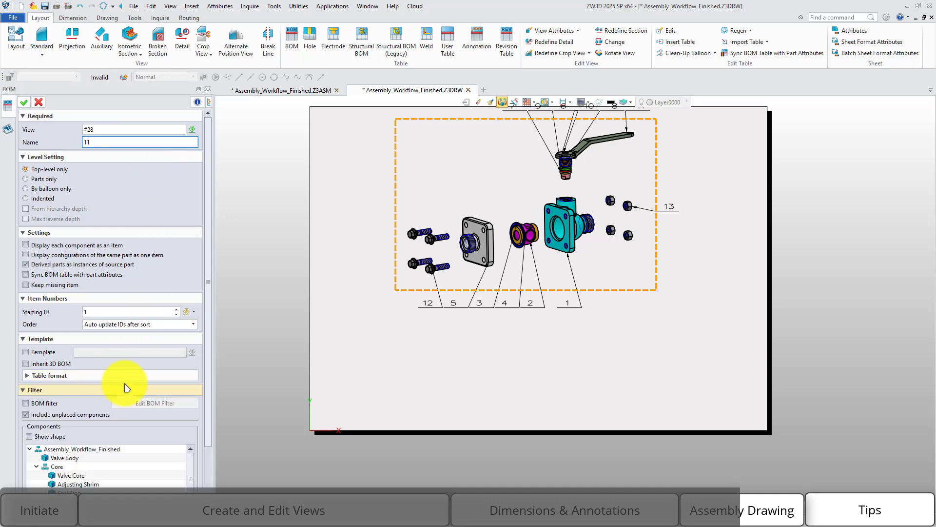
scroll(208, 342, "down", 3)
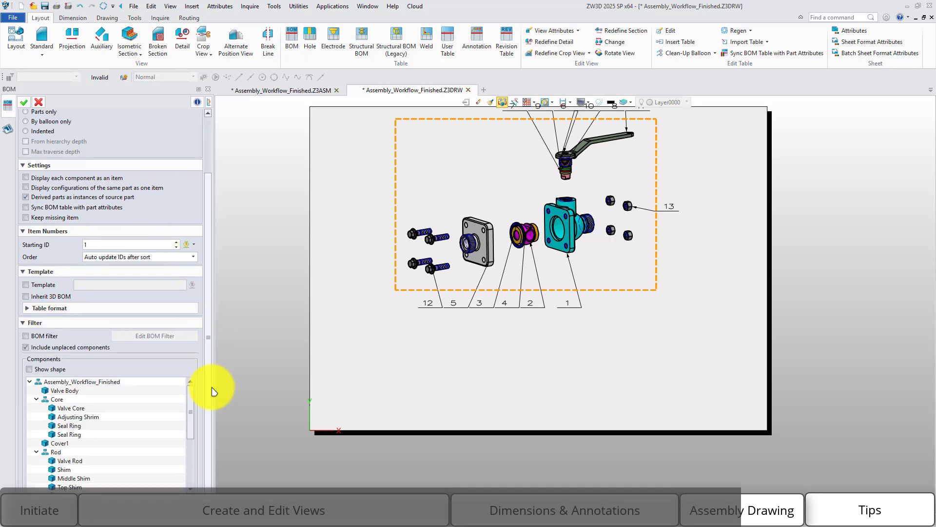
Step: Review the User attributes offered in the BOM table format and return the attribute type to Standard
left_click(58, 309)
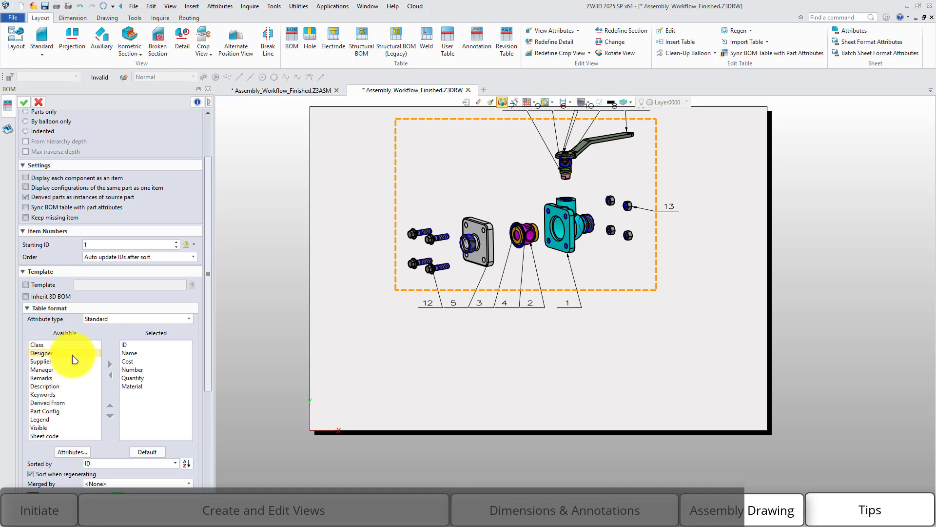
scroll(73, 412, "down", 1)
left_click(140, 300)
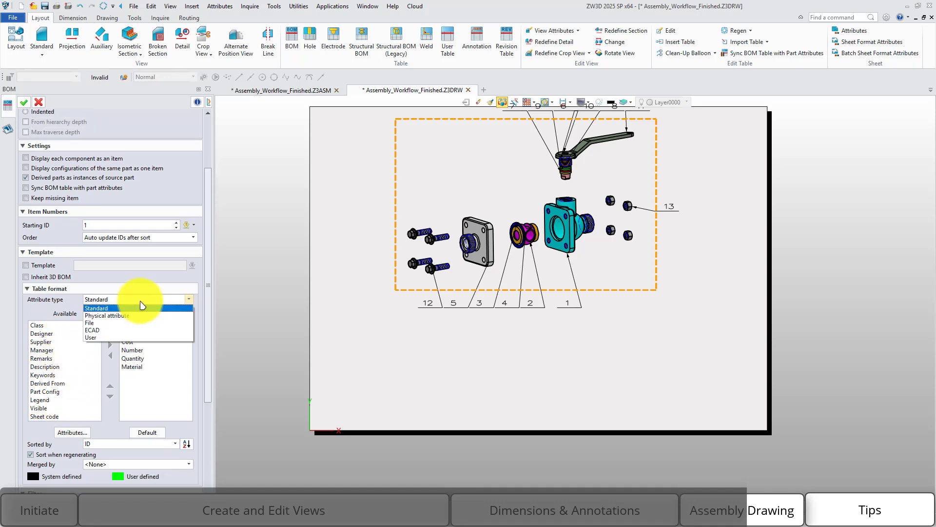
left_click(119, 341)
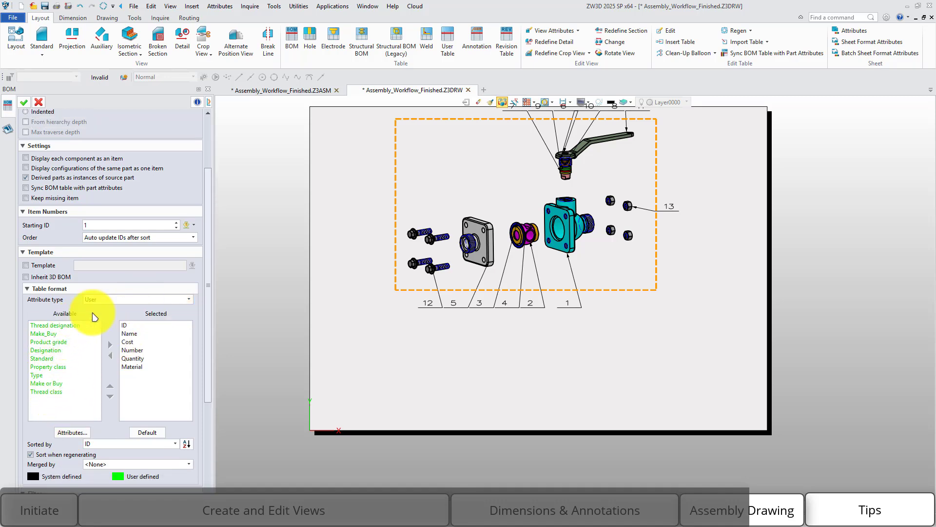
left_click(94, 298)
left_click(116, 313)
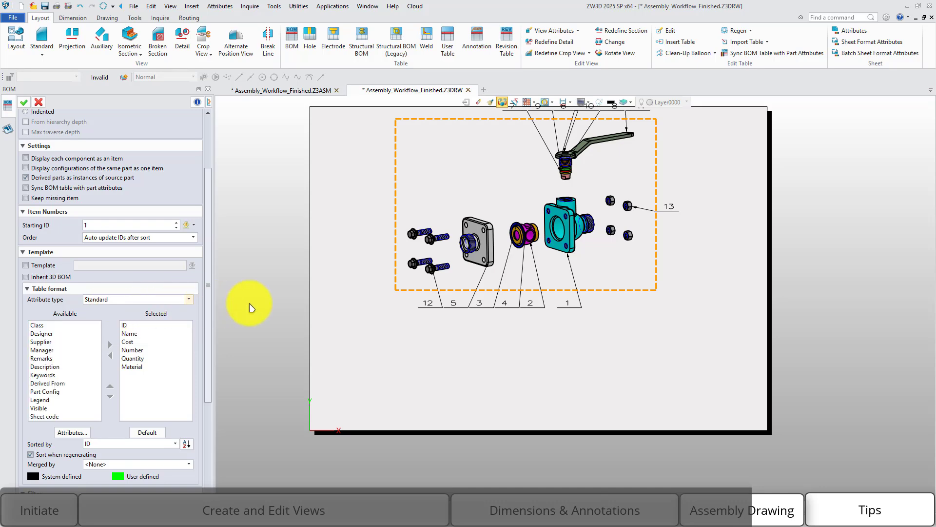
Step: Create the BOM and insert its table below the exploded view, using the Top-Left origin
left_click(23, 102)
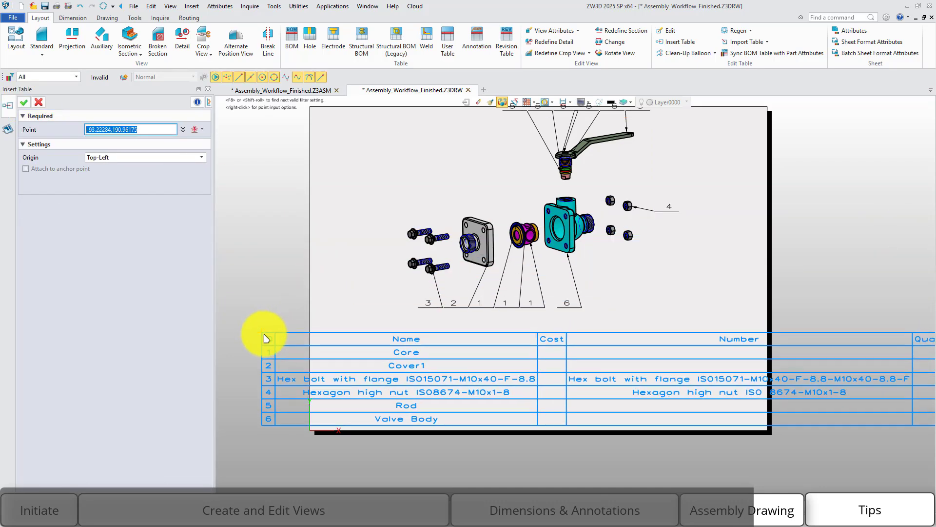
scroll(292, 332, "down", 3)
left_click(284, 320)
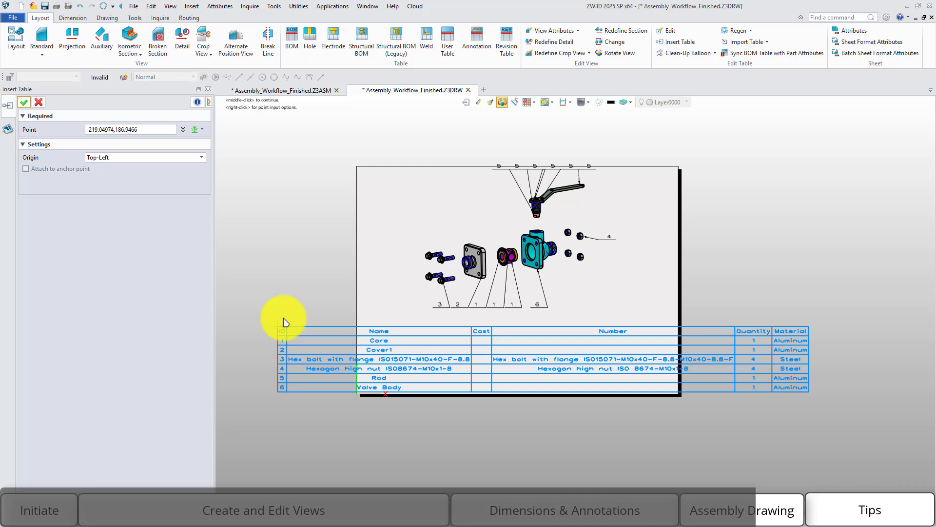
left_click(123, 157)
left_click(125, 175)
left_click(129, 161)
left_click(129, 166)
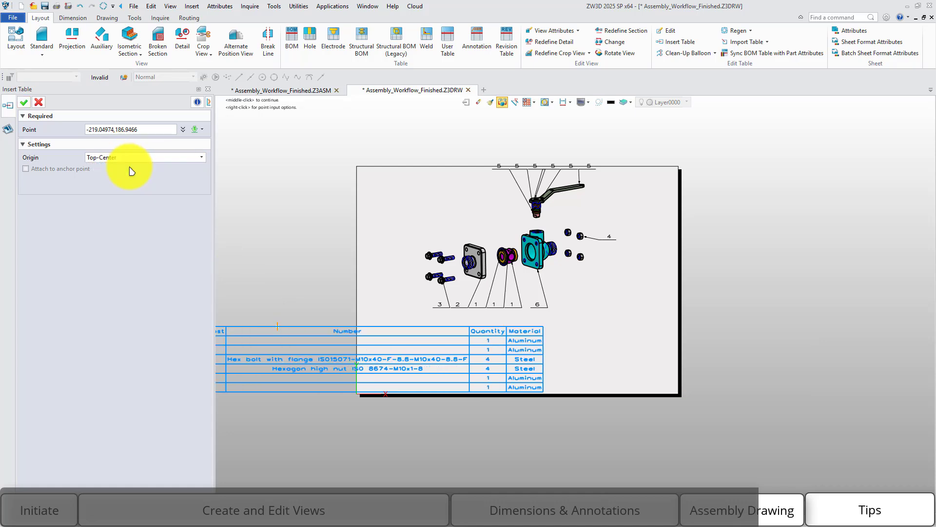
middle_click(272, 238)
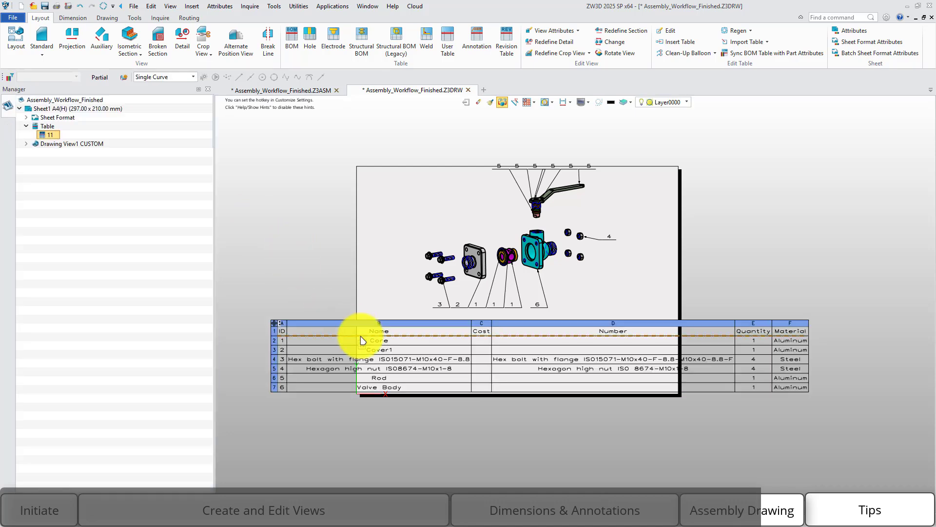
Step: Narrow the Name and Number columns of the BOM table and move the table to the right, beneath the valve view
scroll(480, 344, "up", 2)
left_click_drag(481, 344, 329, 350)
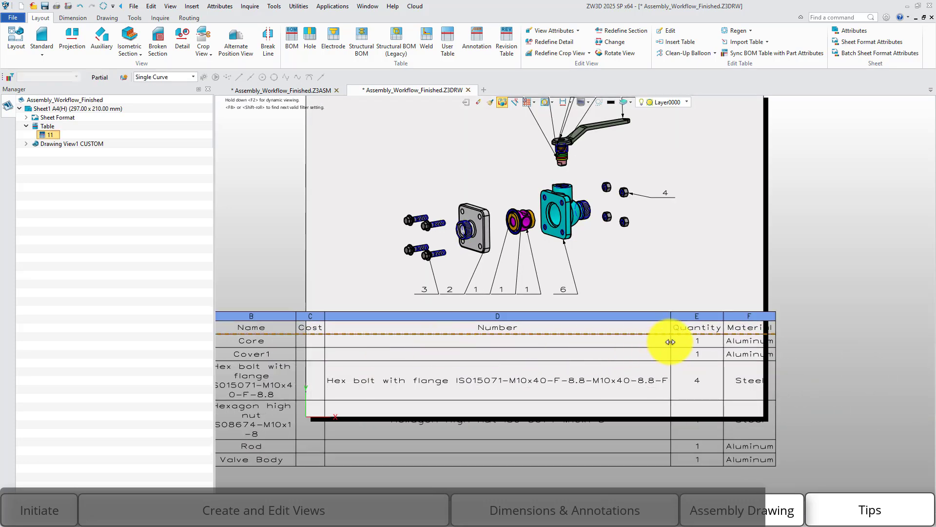
left_click_drag(671, 342, 410, 347)
middle_click_drag(384, 316, 528, 301)
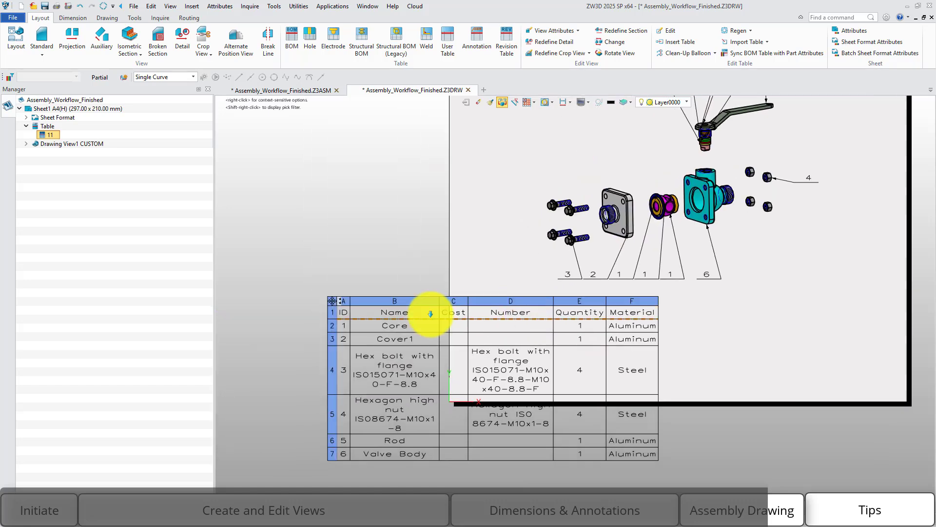
left_click_drag(332, 300, 524, 301)
middle_click_drag(512, 333, 465, 308)
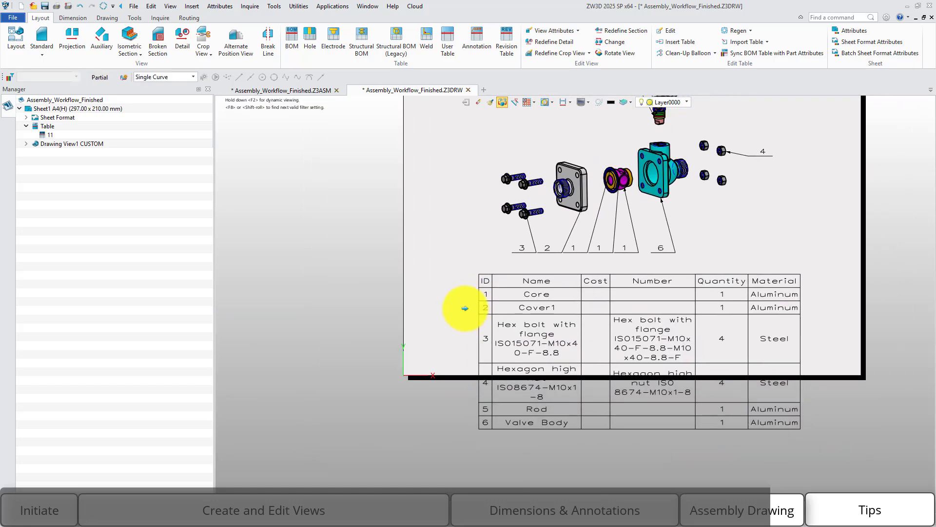
Step: Inspect the option for saving the BOM table as a template and close it without saving
left_click(481, 271)
right_click(477, 268)
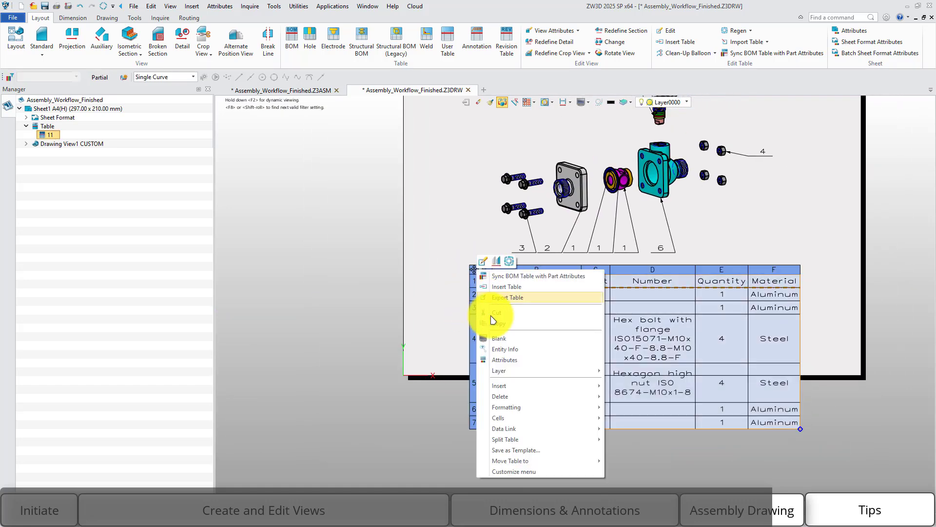
left_click(516, 451)
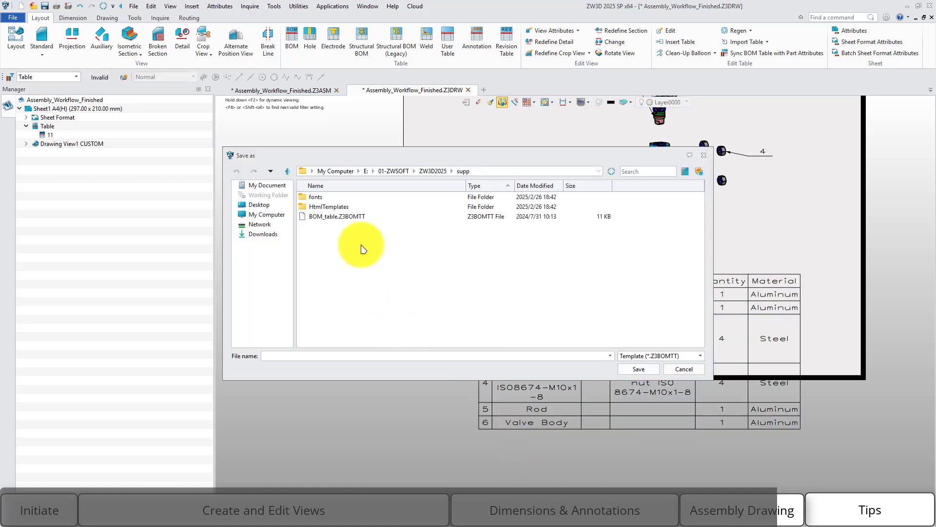
left_click(683, 368)
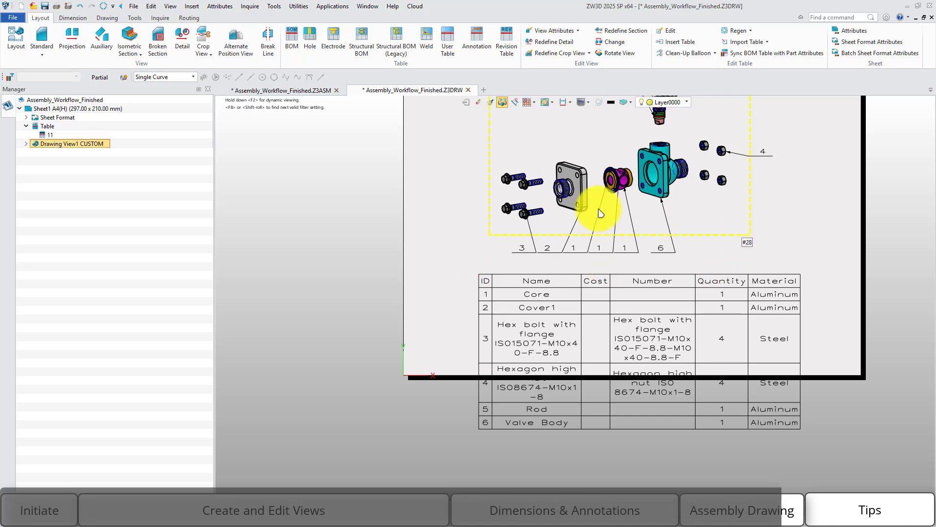
Step: Examine how a new BOM for the valve view loads a template file, and cancel without creating it
left_click(293, 37)
left_click_drag(208, 317, 209, 330)
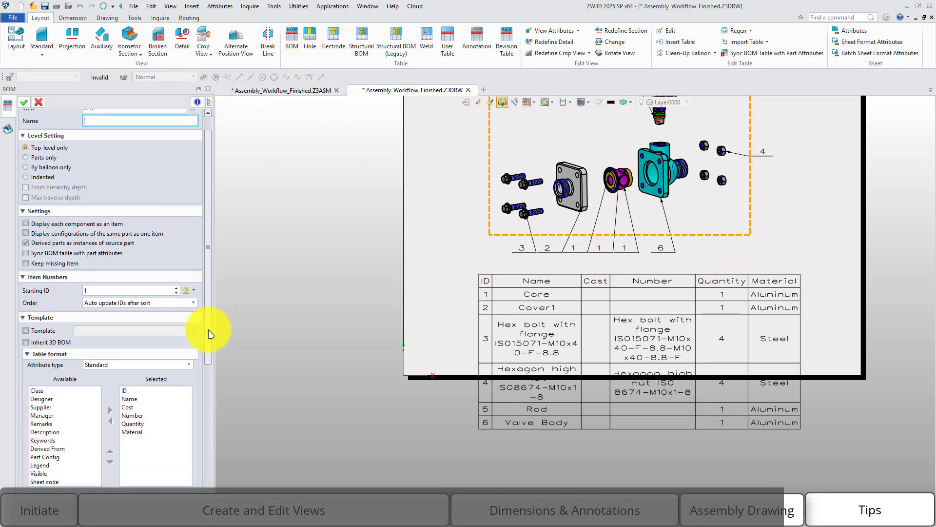
left_click(58, 343)
left_click(58, 342)
left_click(57, 332)
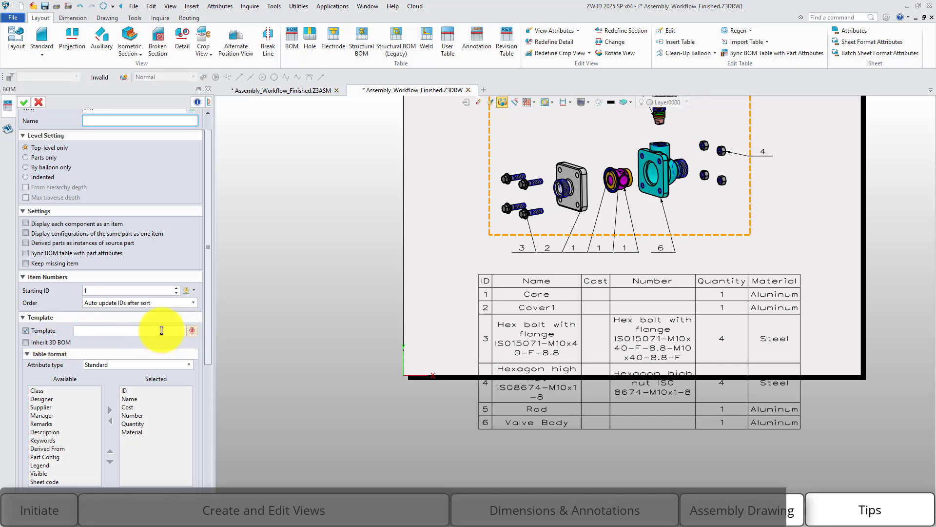
left_click(161, 331)
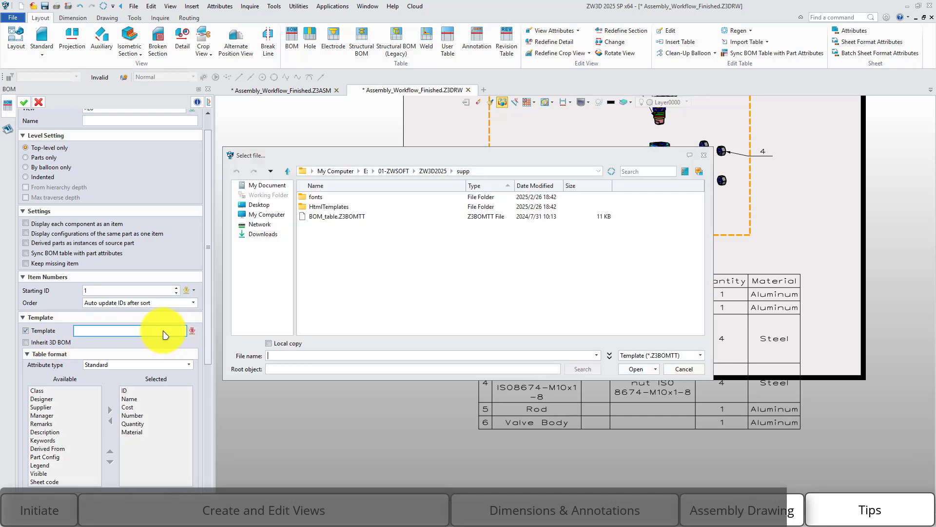
left_click(684, 369)
key("Escape")
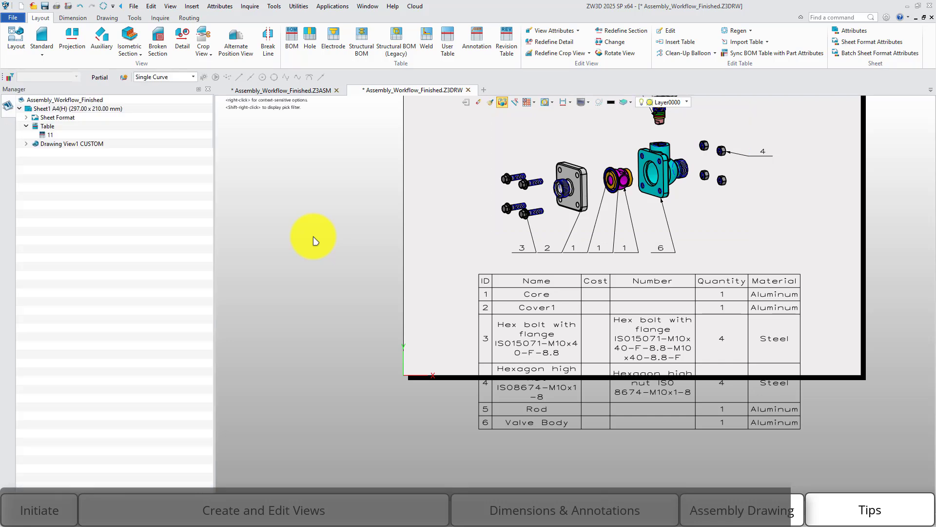
Step: Examine the default BOM template file setting in the Files configuration and leave without changing it
left_click(886, 20)
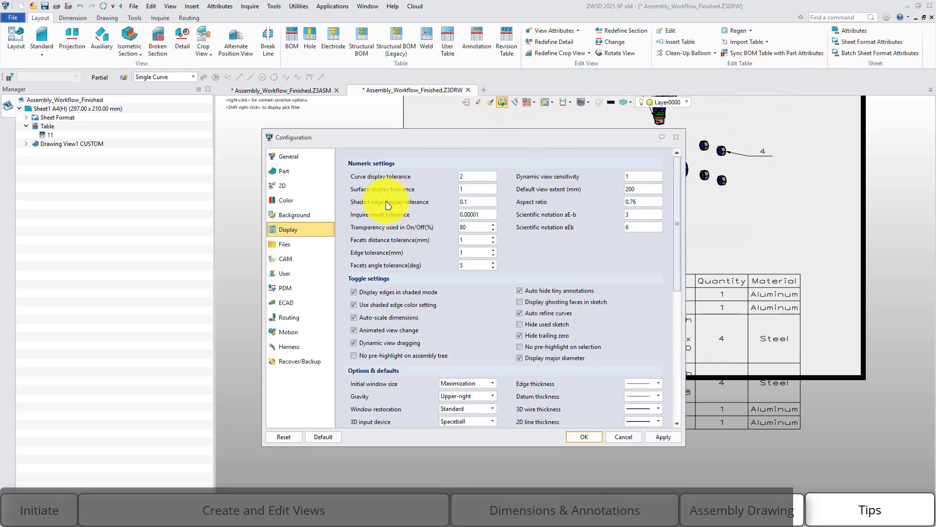
left_click(285, 243)
left_click_drag(677, 288, 669, 417)
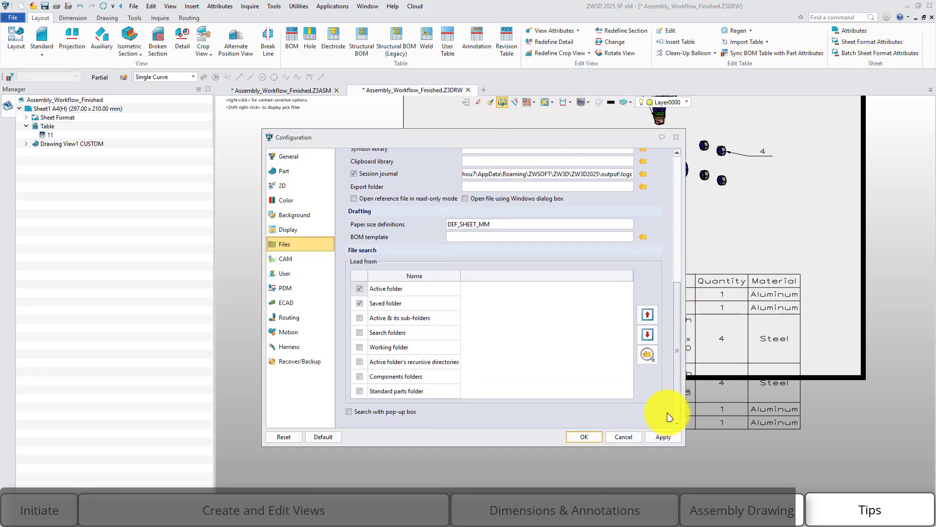
left_click(644, 238)
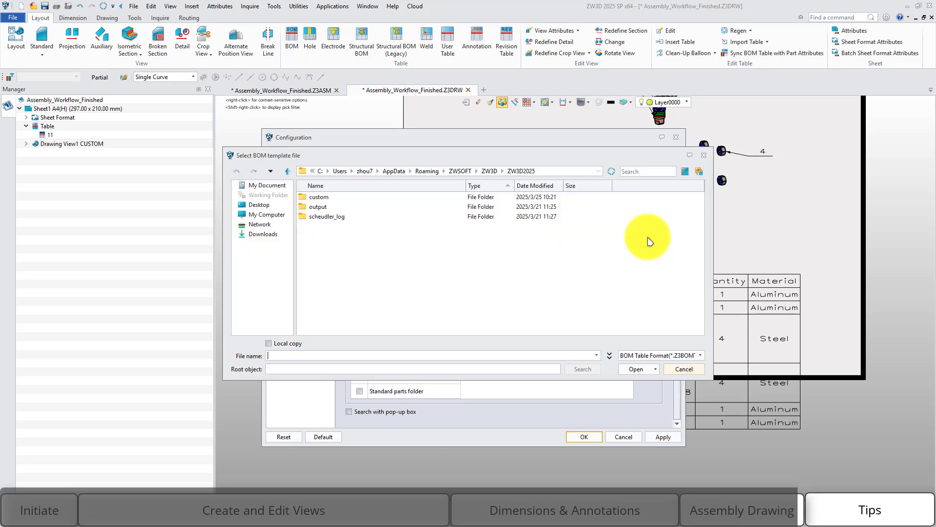
left_click(688, 373)
left_click(625, 436)
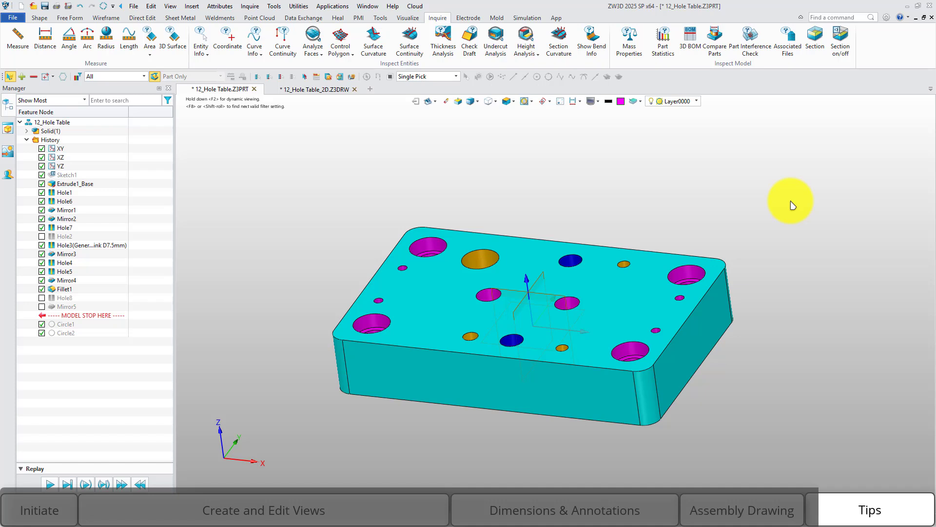
Step: Go from the hole plate part to its 2D drawing and regenerate the drawing for the modified part
right_click(793, 205)
left_click(829, 339)
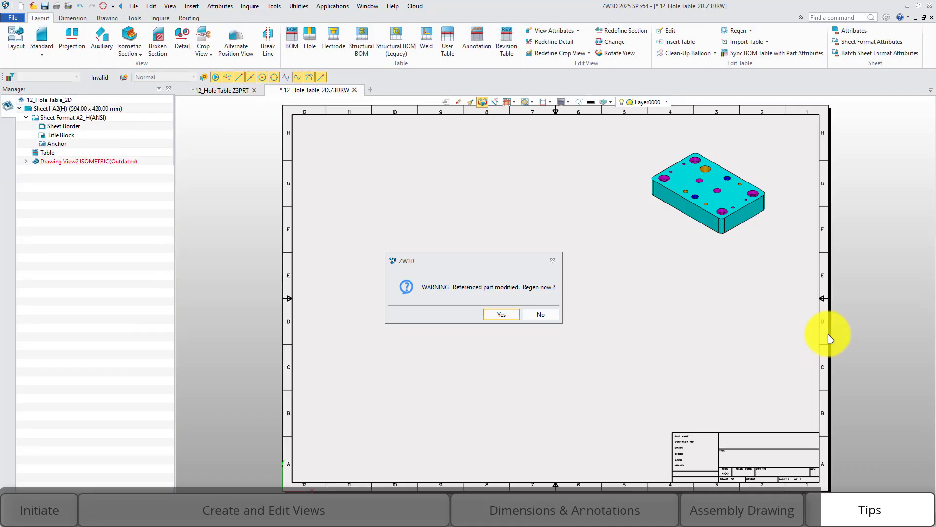
left_click(502, 315)
Step: Place a standard TOP view of the hole plate in the upper-left area of the sheet, without adding projected views
left_click(41, 39)
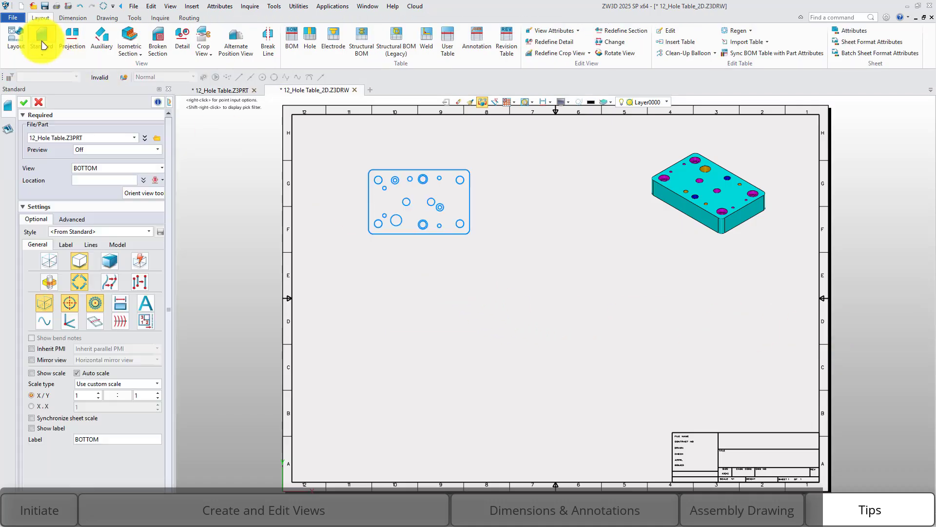
left_click(101, 168)
left_click(104, 177)
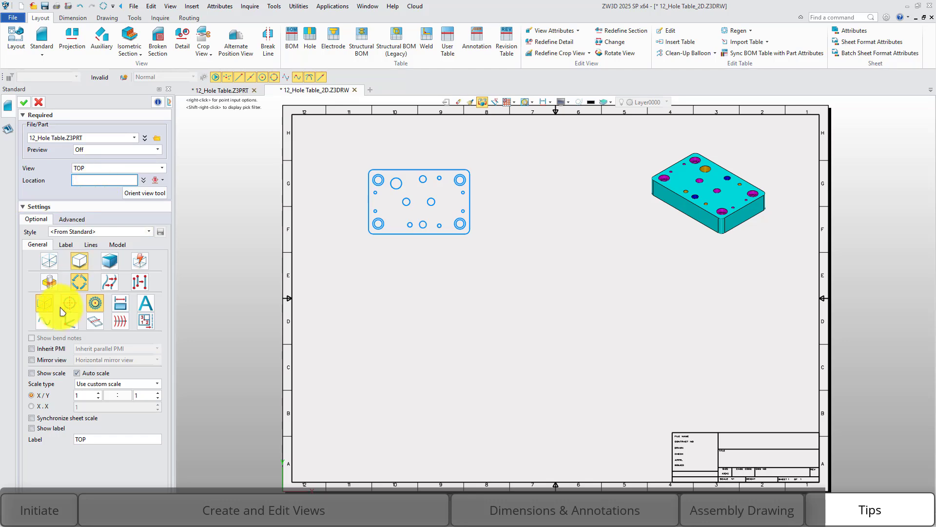
left_click(412, 197)
middle_click(410, 273)
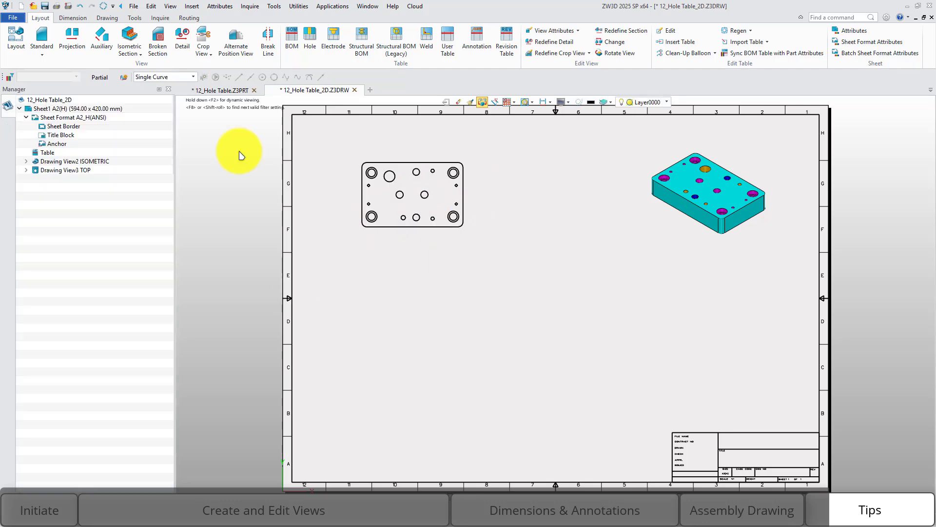
Step: Place a standard BOTTOM view of the plate directly beneath the top view, without adding projected views
left_click(41, 37)
left_click(84, 167)
left_click(86, 206)
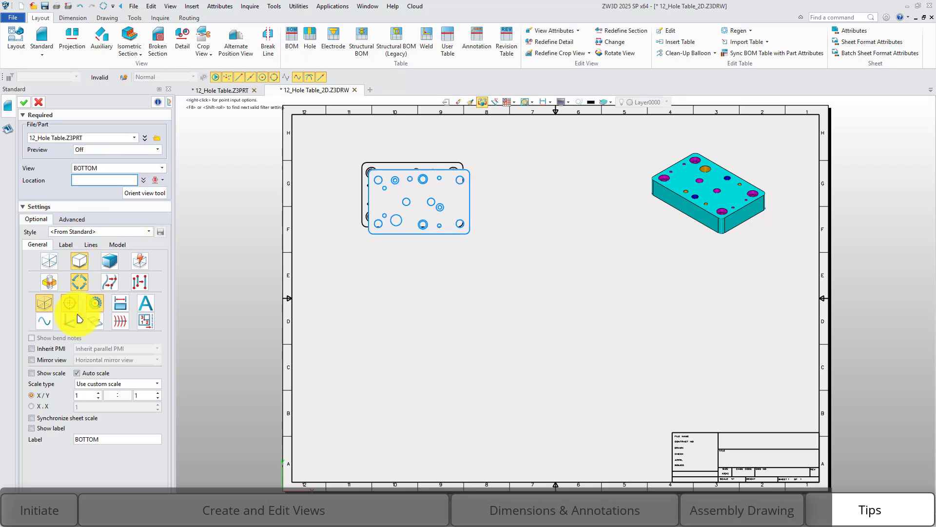
left_click(414, 297)
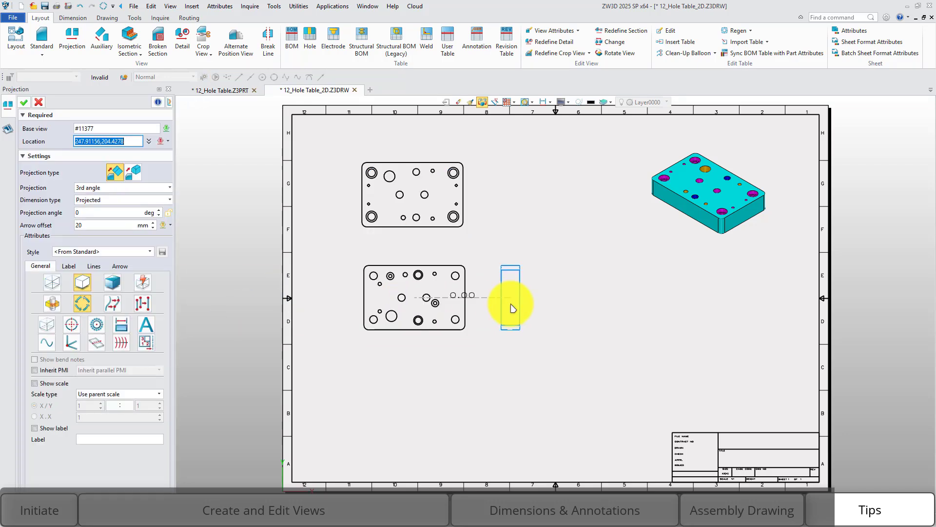
middle_click(509, 273)
middle_click_drag(509, 273, 512, 287)
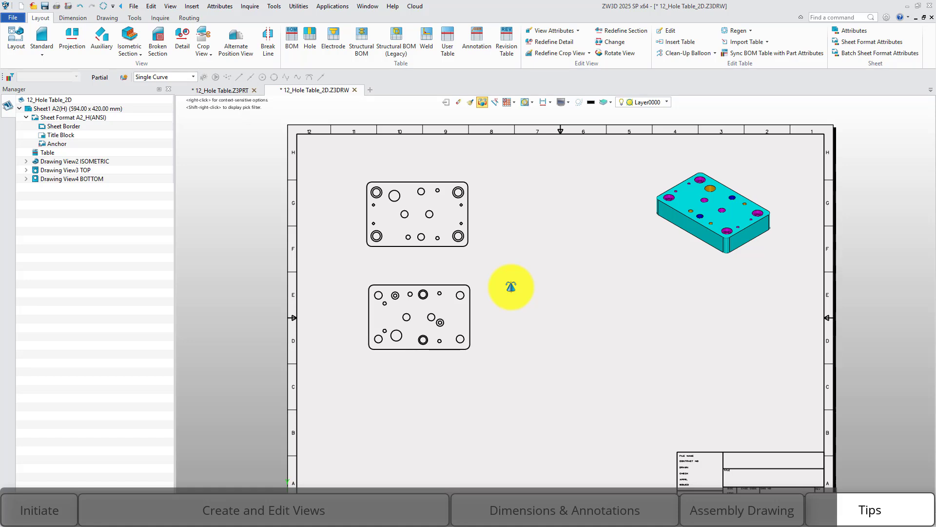
Step: Start a hole table for the top view with its base point at the intersection of the plate's left and bottom edges
left_click(310, 43)
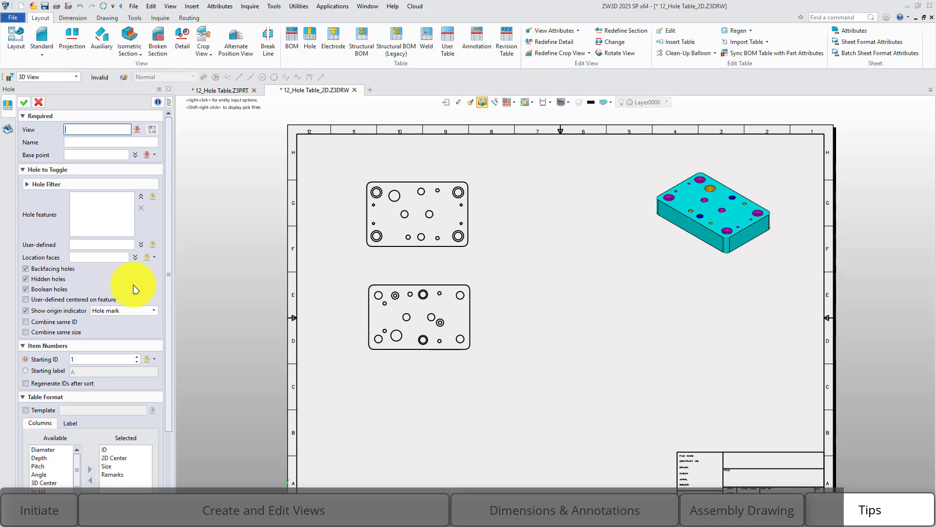
left_click(363, 253)
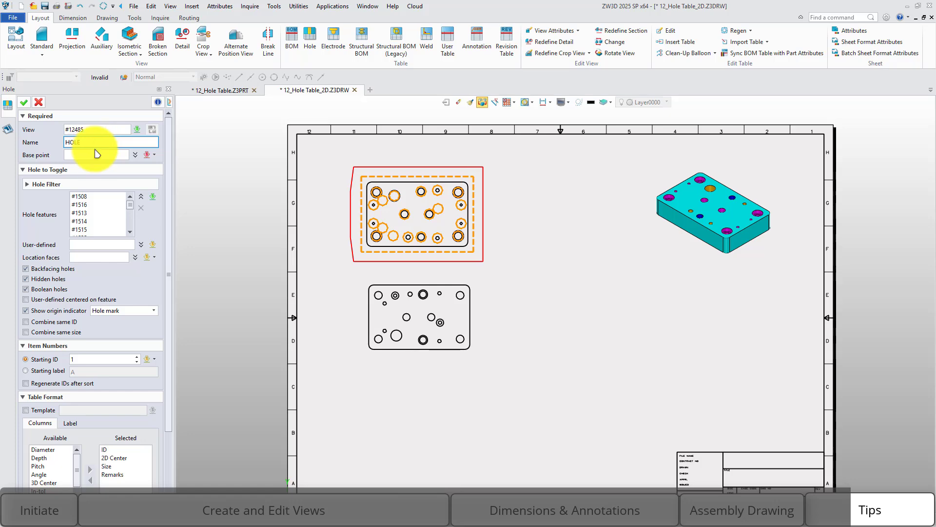
left_click(96, 155)
scroll(363, 244, "up", 5)
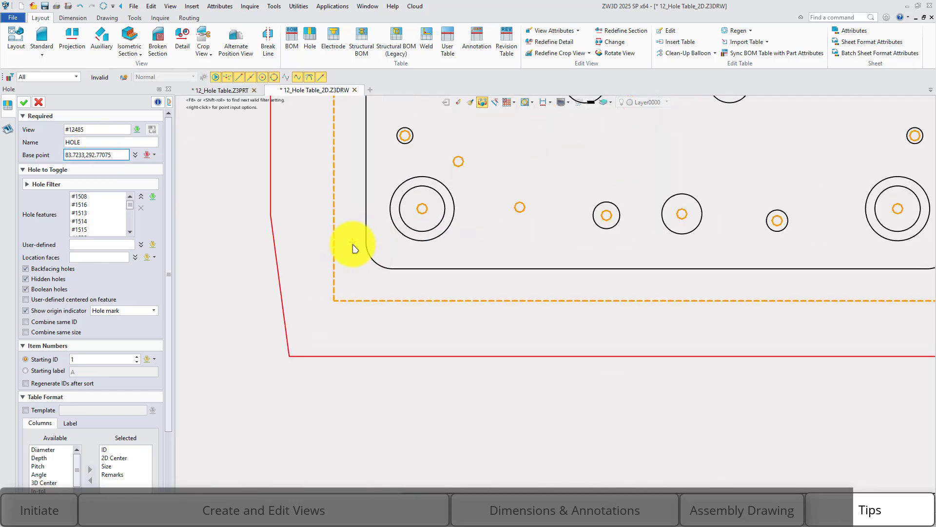
right_click(354, 248)
left_click(358, 384)
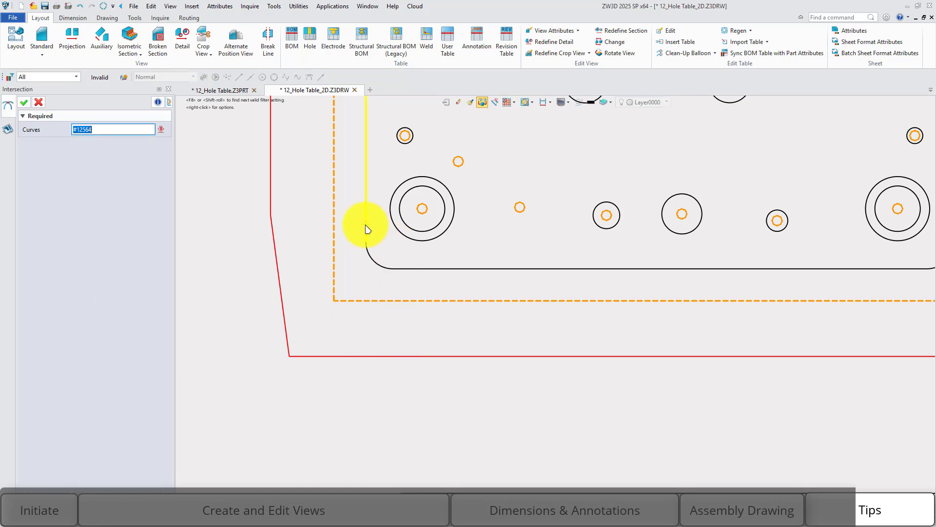
left_click(397, 267)
Step: Combine holes of the same size, number them from starting ID 1, and place the hole table between the plate views and the title block
scroll(397, 292, "down", 3)
middle_click_drag(706, 368, 595, 344)
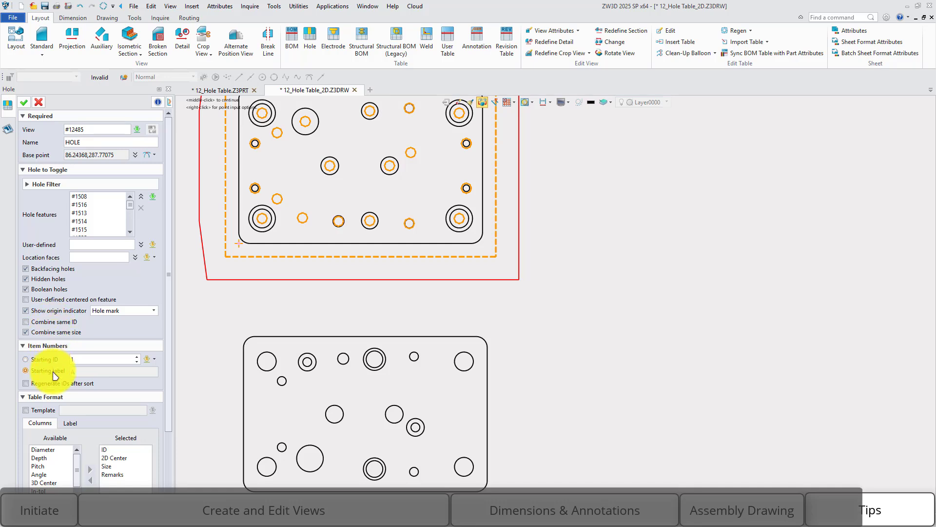
left_click(42, 359)
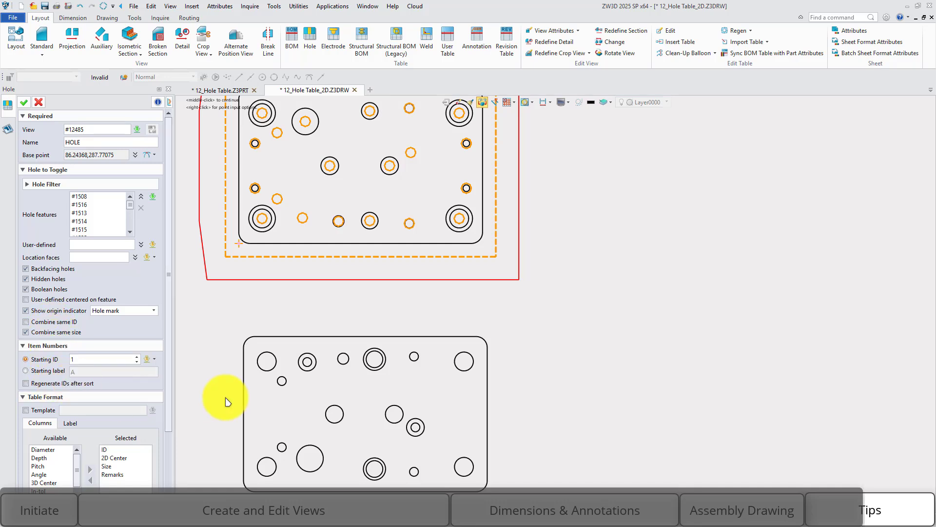
middle_click(431, 319)
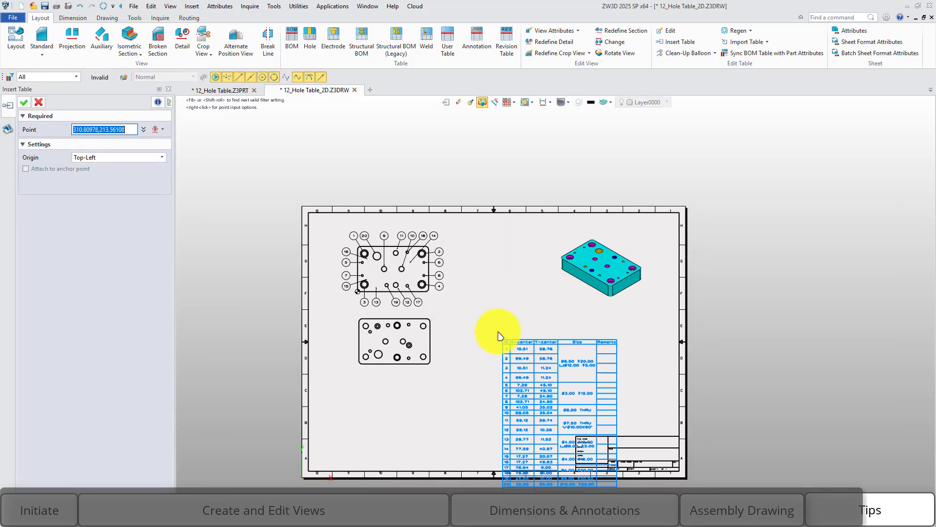
left_click(453, 292)
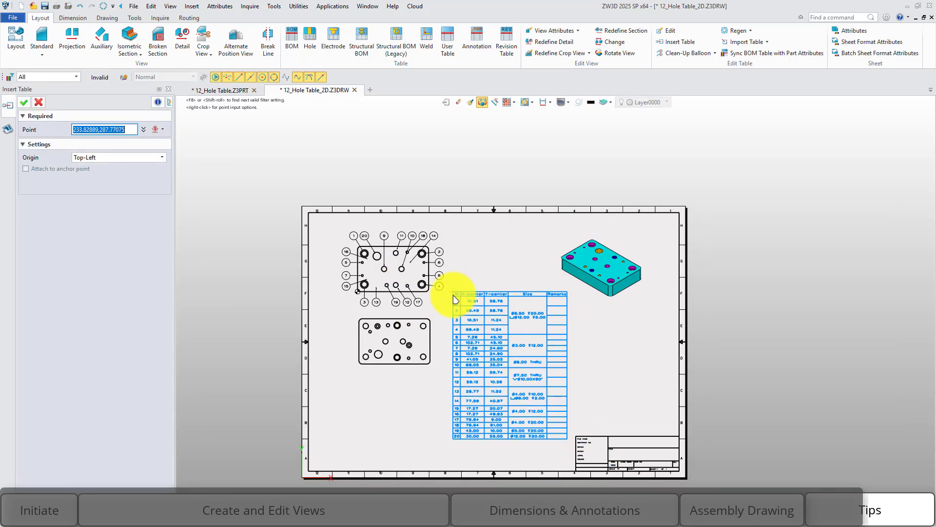
middle_click(628, 357)
Step: Reopen the hole table's definition, examine the available and selected columns, and close it without changing them
scroll(616, 357, "up", 5)
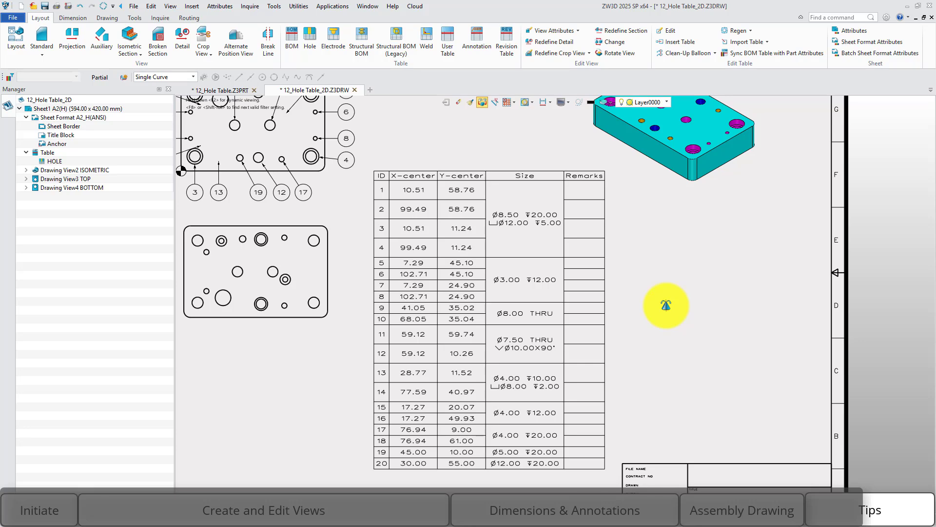
left_click(375, 167)
double_click(372, 166)
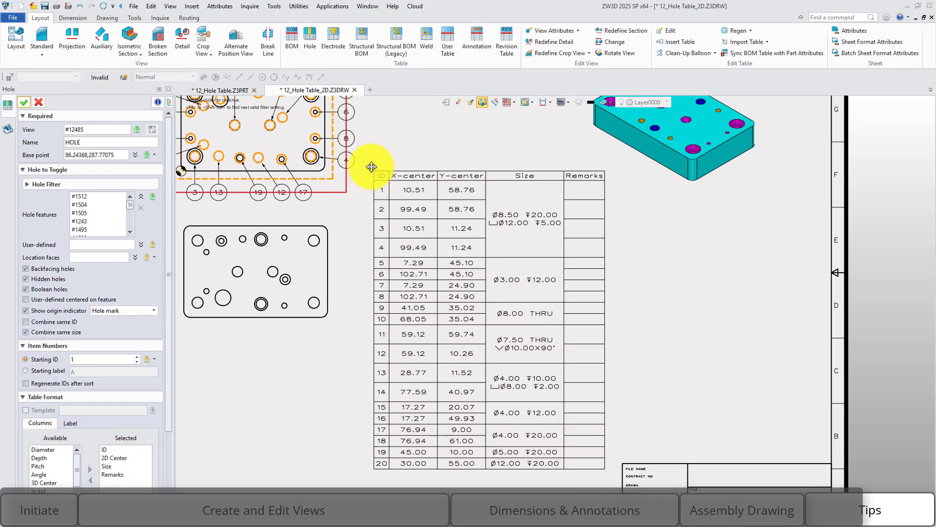
scroll(168, 341, "down", 5)
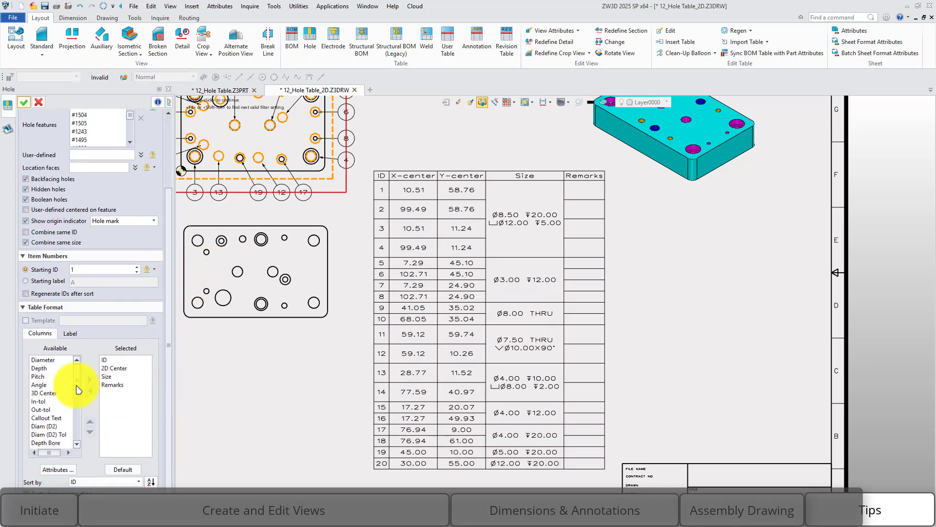
mouse_move(79, 389)
left_mouse_down()
mouse_move(80, 433)
mouse_move(79, 385)
left_mouse_up()
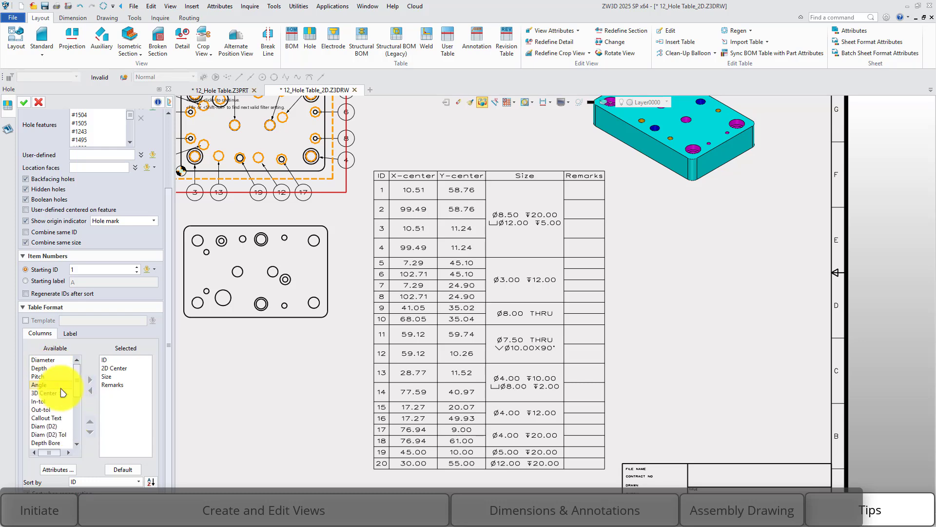
middle_click(225, 398)
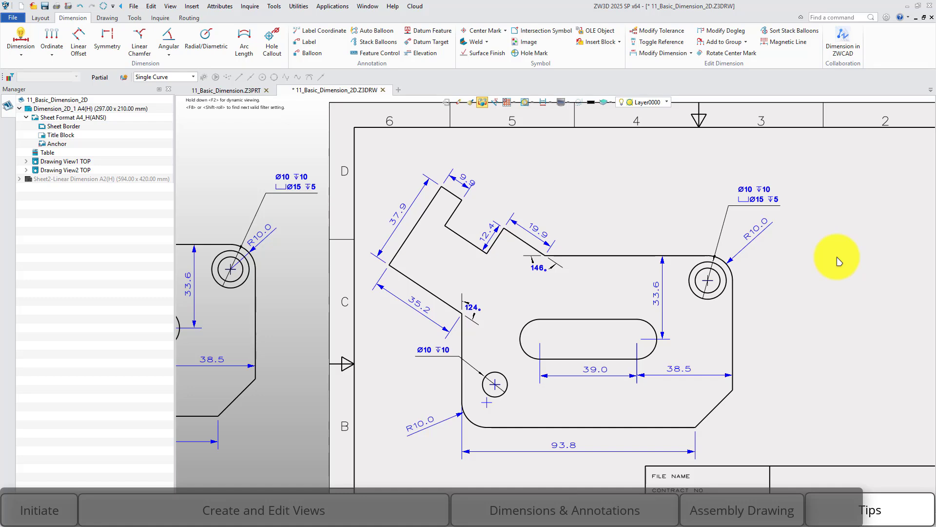
Step: In the basic dimension drawing, apply a symmetric tolerance of 0.1 to the 19.9 and 37.9 dimensions together
left_click(537, 236)
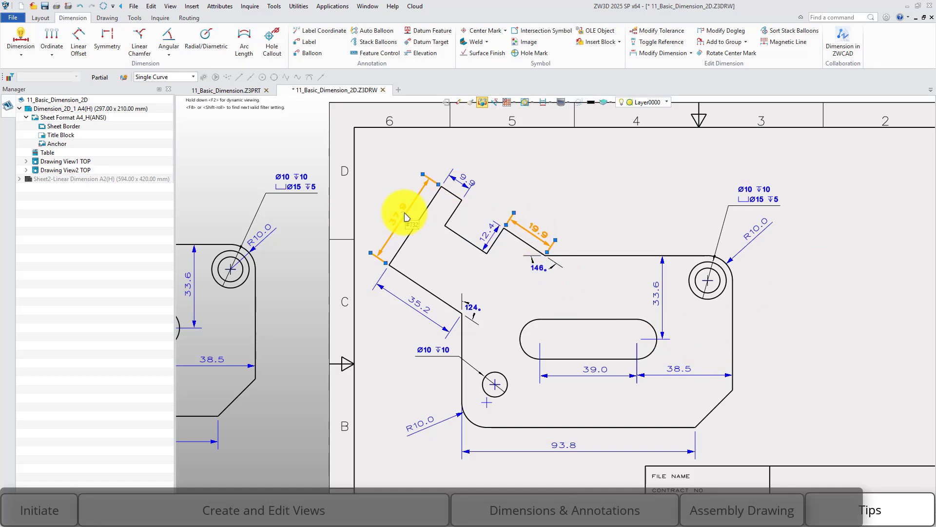
left_click(645, 31)
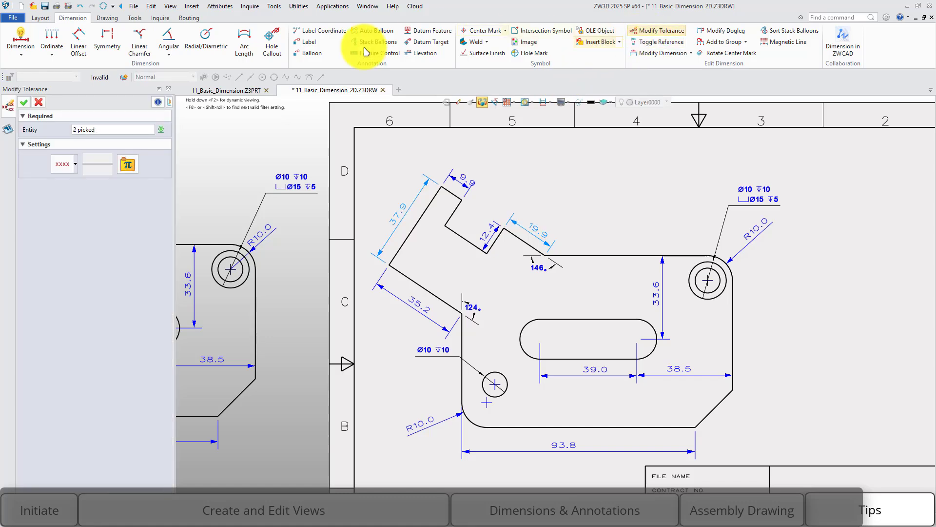
left_click(74, 165)
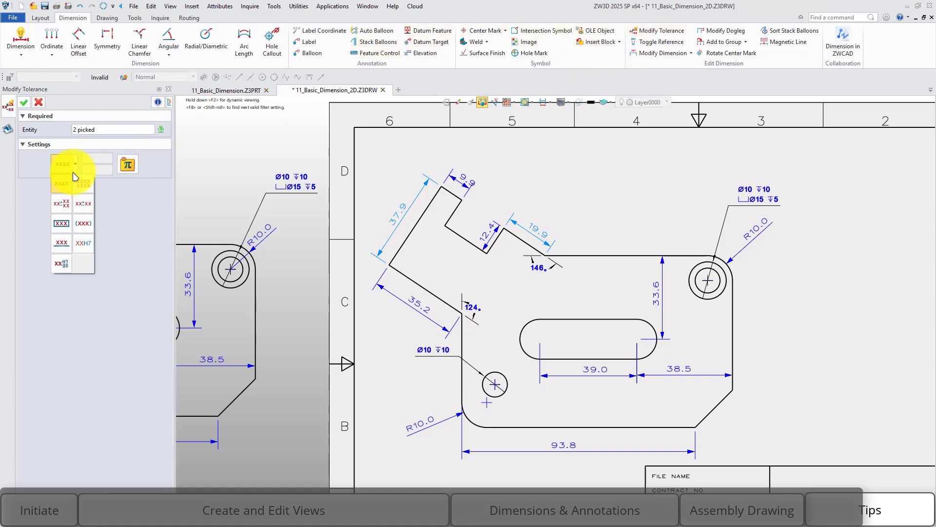
left_click(83, 204)
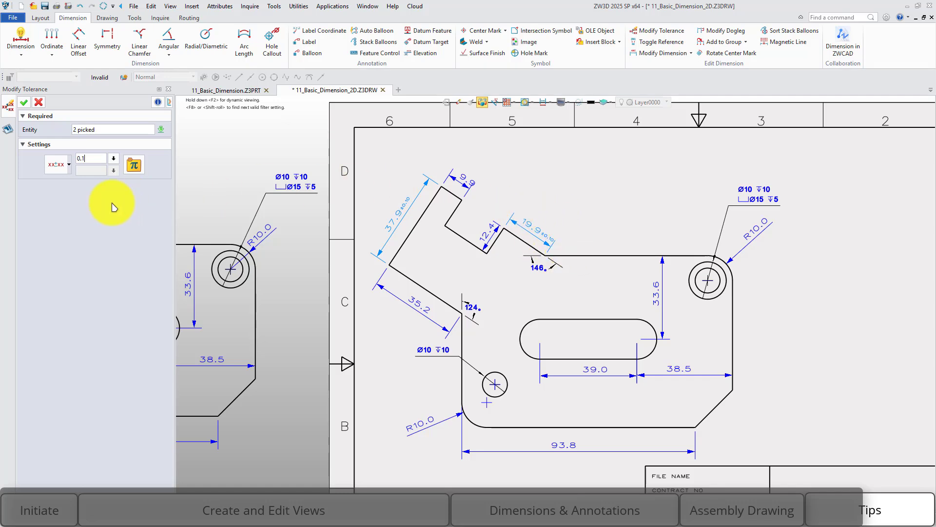
left_click(24, 103)
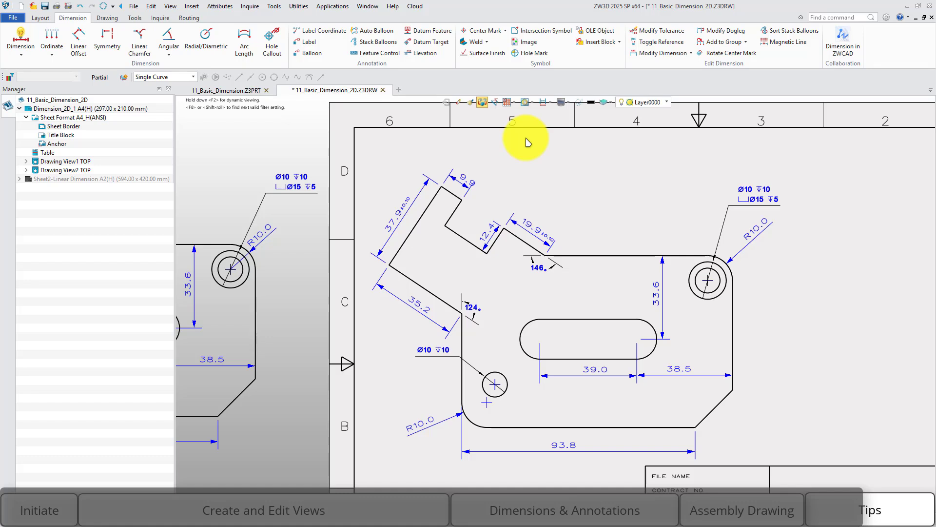
Step: Copy the toleranced format of the 37.9 dimension onto the 35.2 dimension with Format Painter
left_click(135, 17)
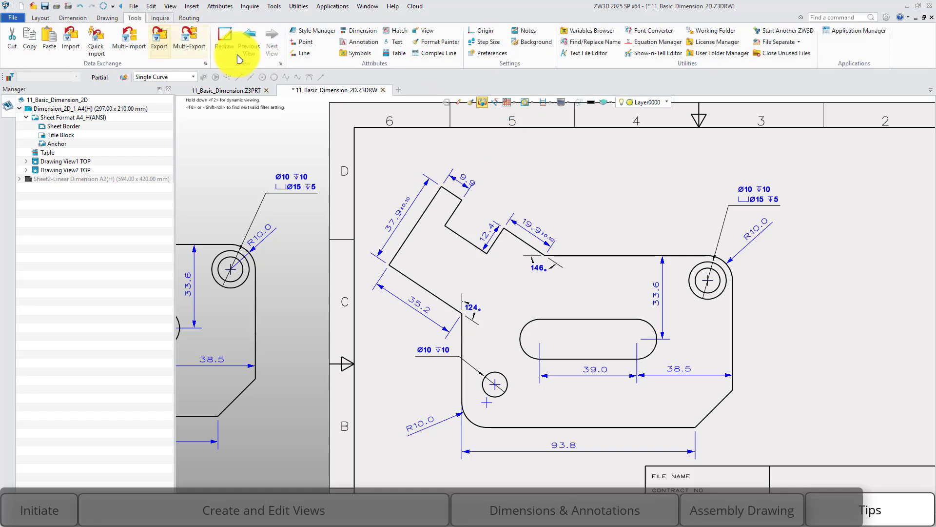
left_click(428, 44)
left_click(398, 211)
left_click(404, 325)
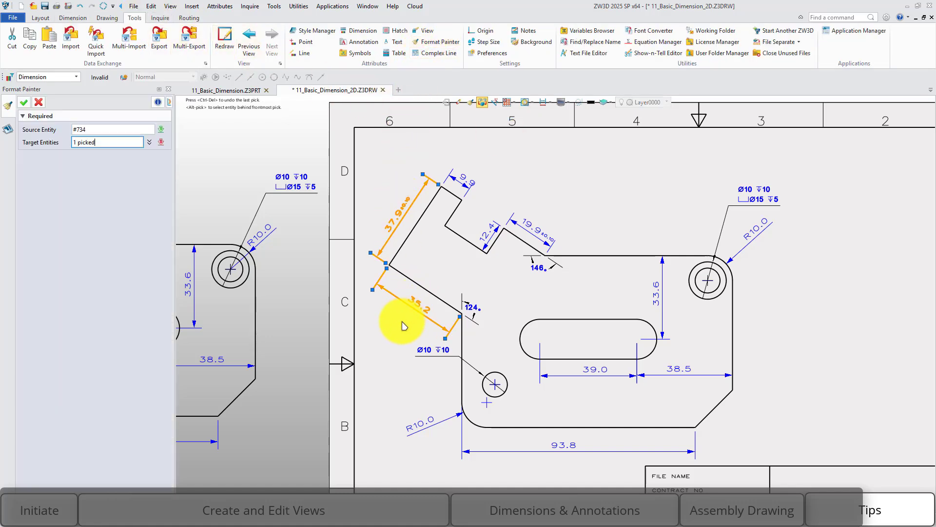
middle_click(395, 322)
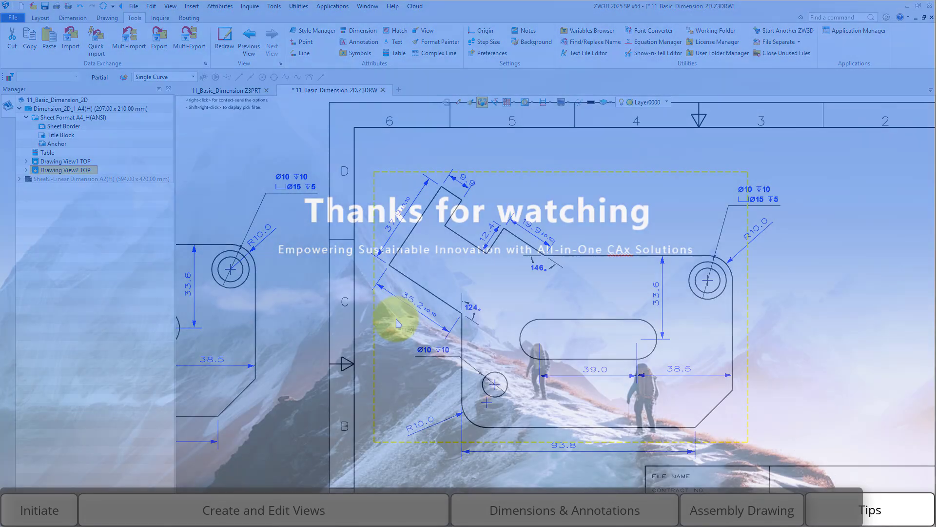